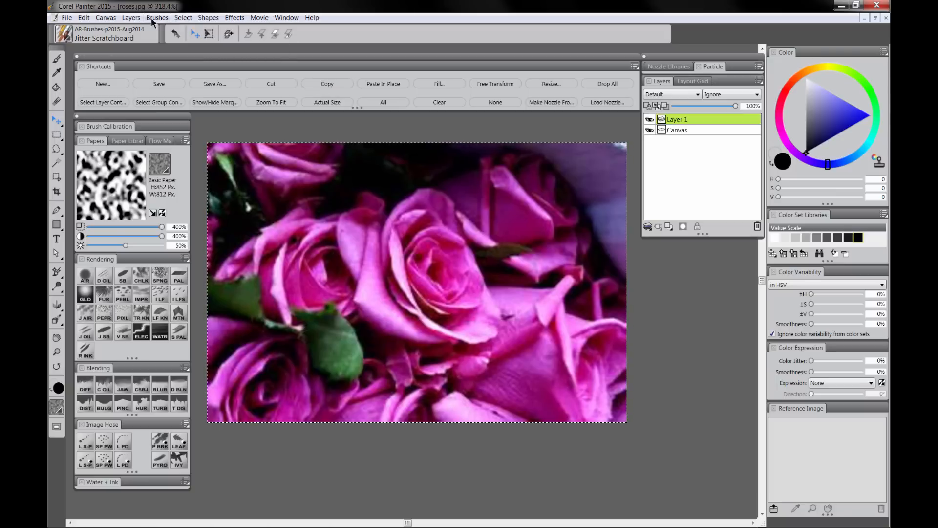
Switch to the Untitled-1 document and paste the copied roses photo in place as a new layer
click(289, 18)
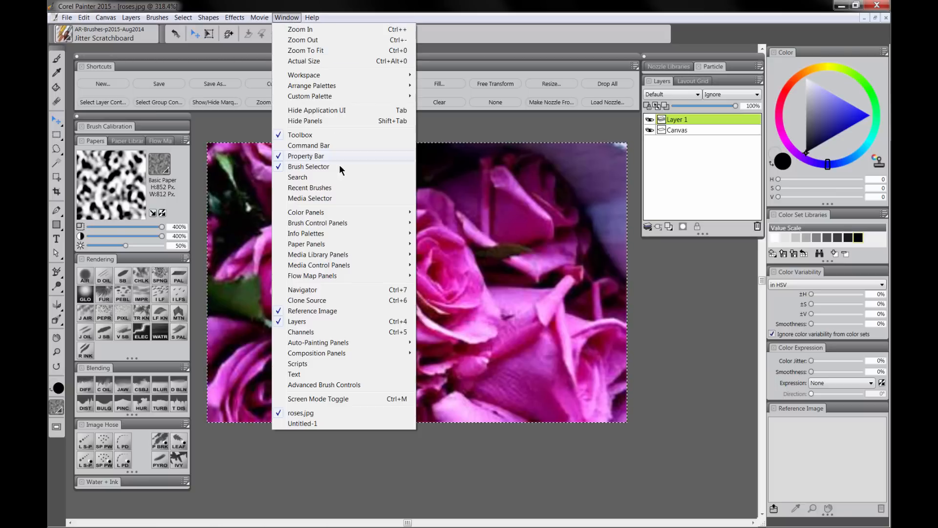
click(319, 423)
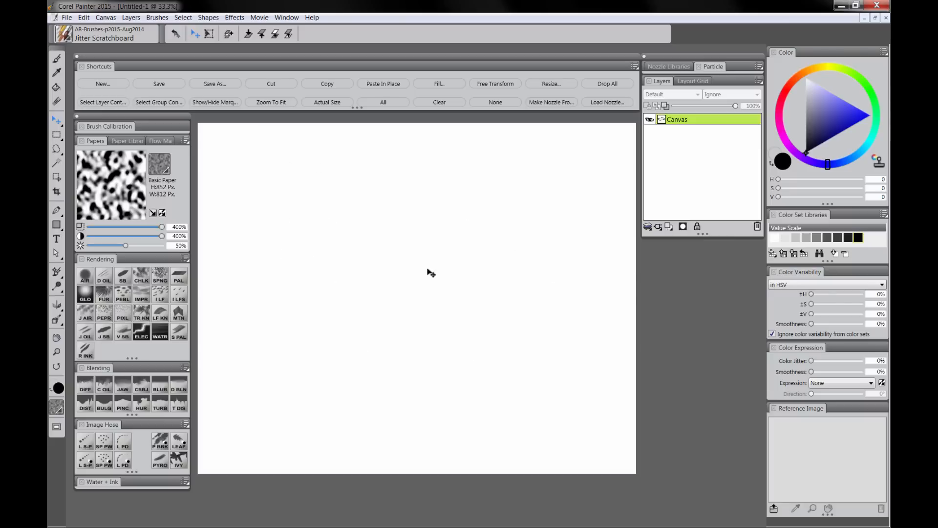
click(381, 85)
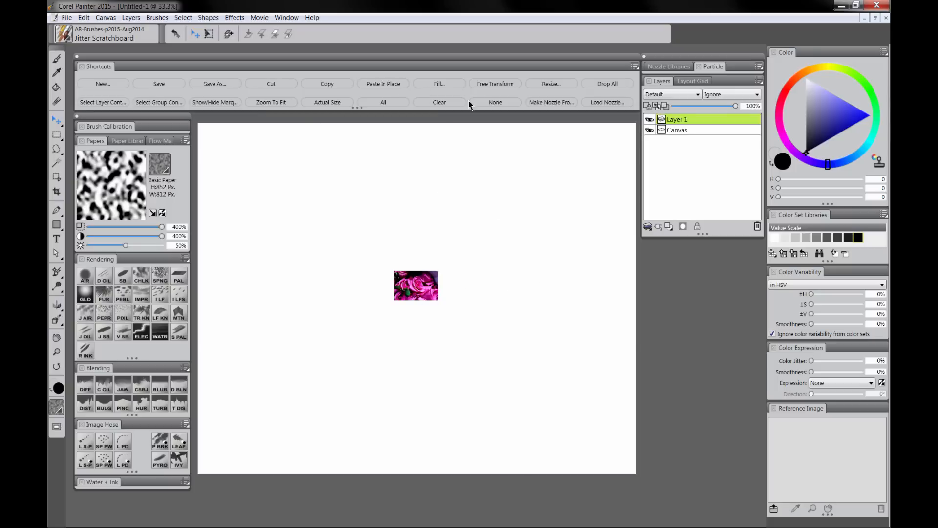
Enlarge the pasted roses layer with Free Transform until it covers the whole canvas, and commit the transformation
click(496, 83)
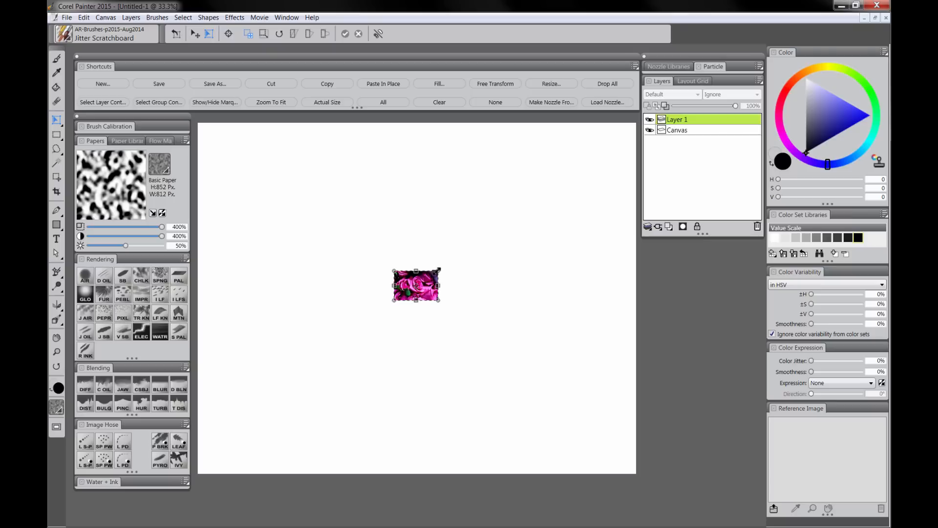
drag(438, 272, 617, 125)
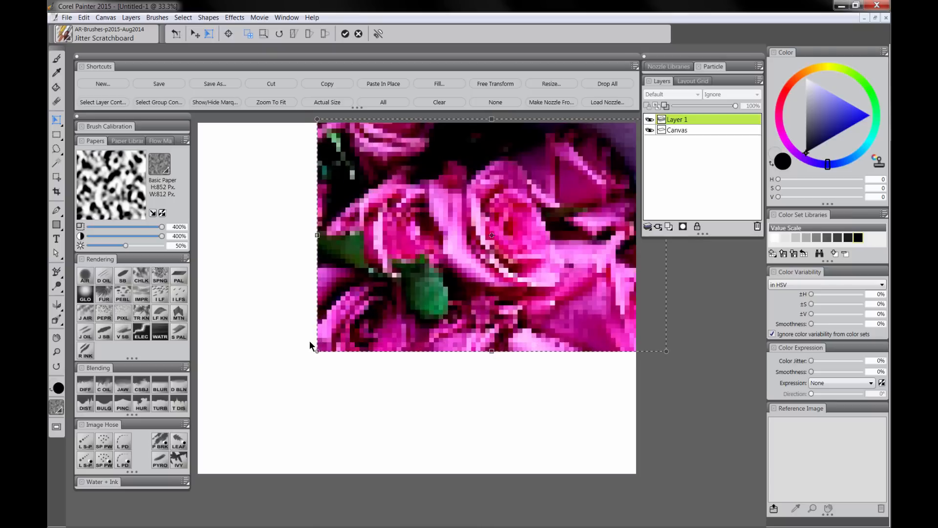
drag(306, 342, 140, 513)
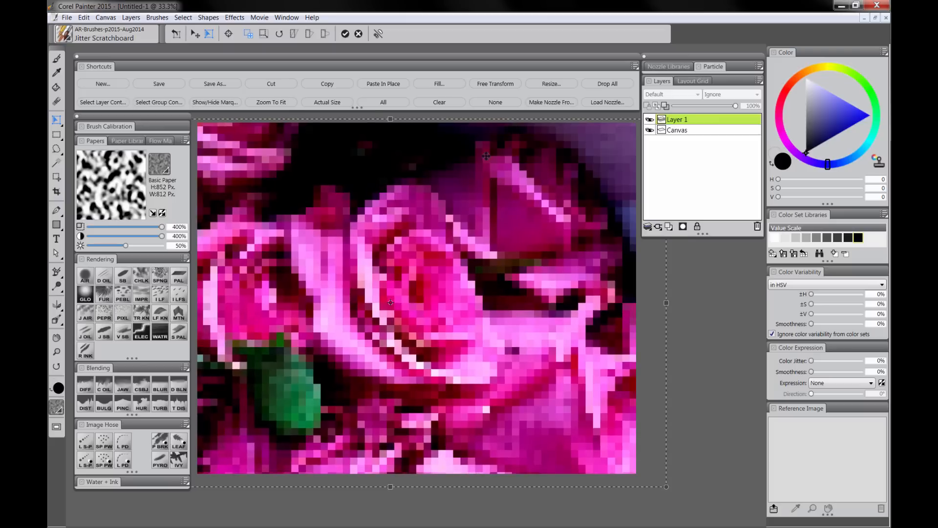
click(345, 34)
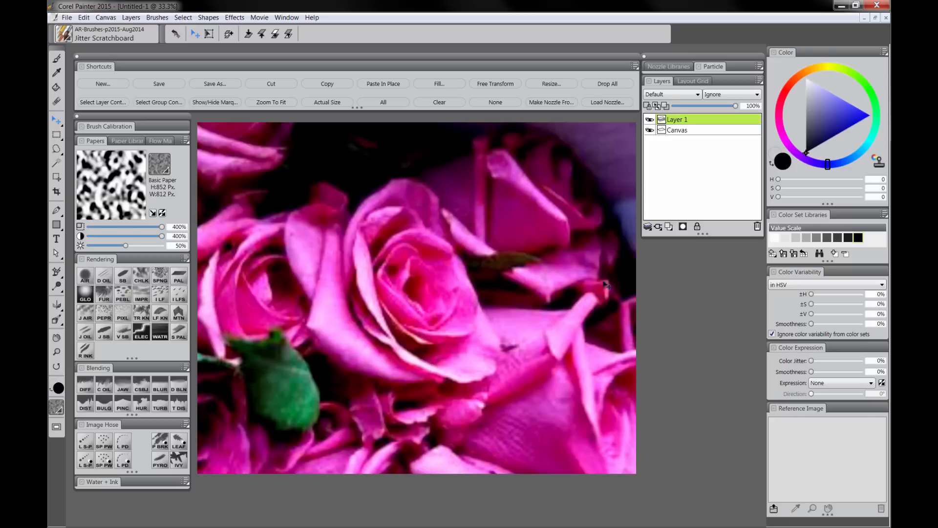
Rename the roses photo layer as reference and lower its opacity to 53%
double_click(679, 119)
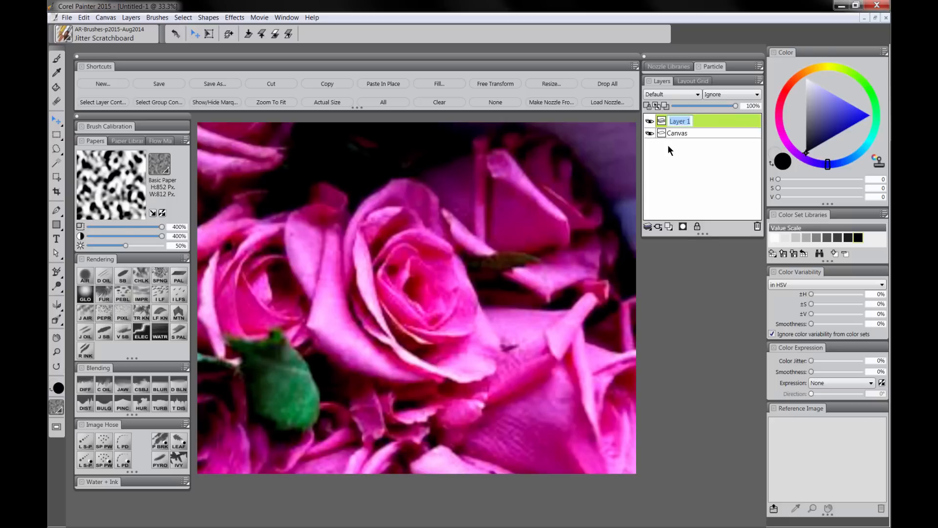
text(reference)
key(Return)
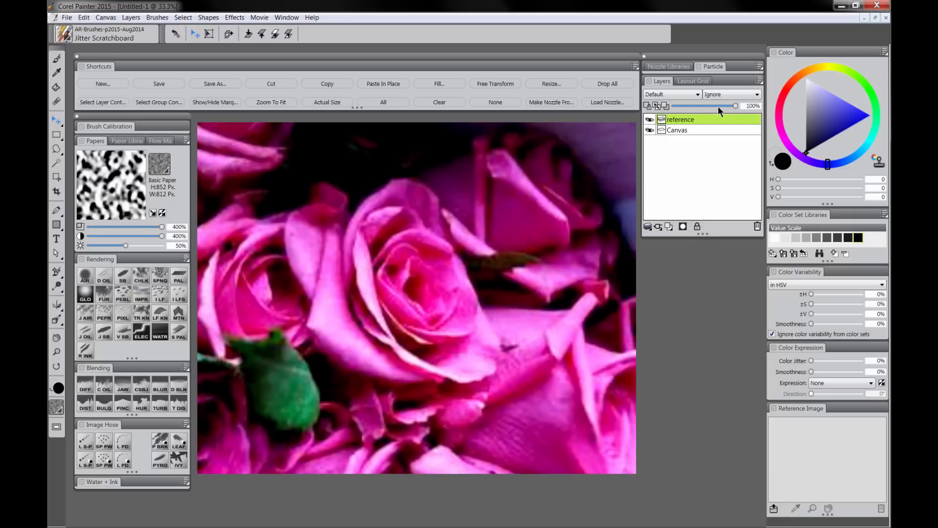
mouse_move(718, 106)
mouse_down()
mouse_move(698, 107)
mouse_move(707, 106)
mouse_up()
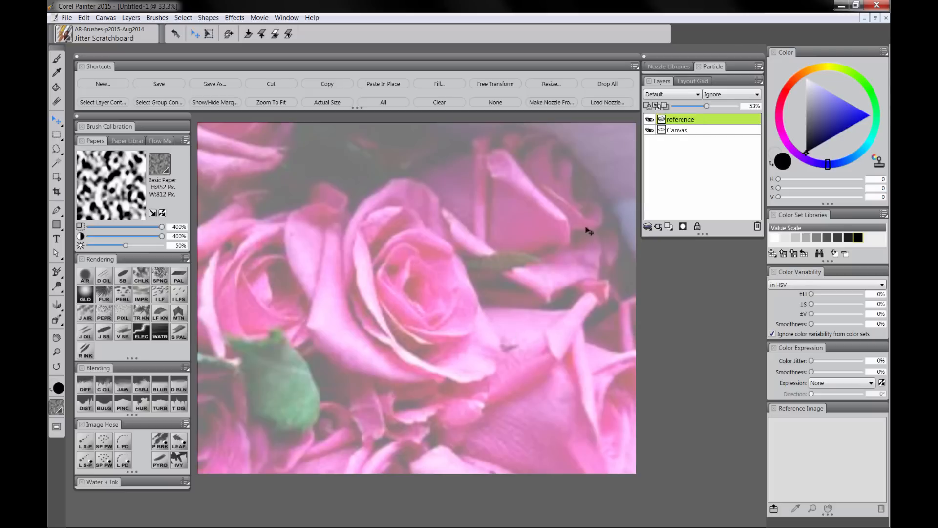
Add a layer named roses-bg directly above the Canvas and choose the Scratchboard Tool brush for it
click(679, 130)
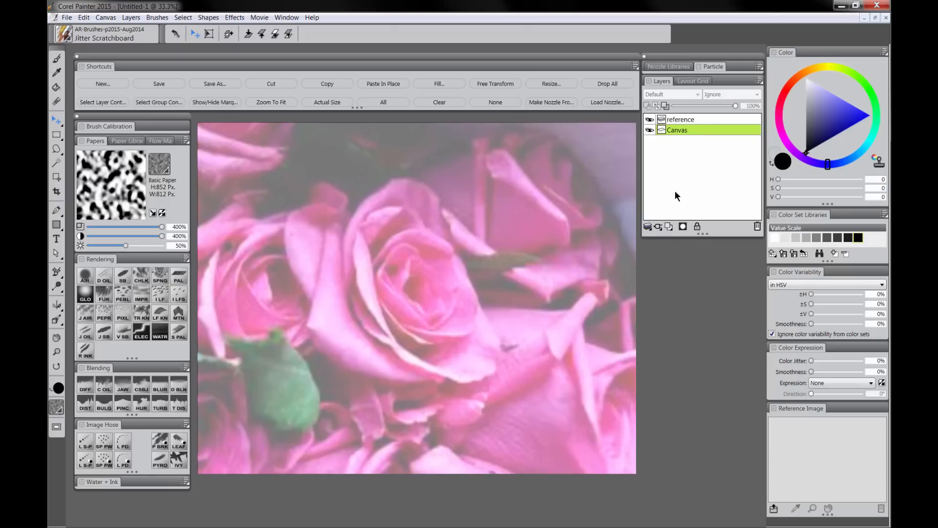
click(669, 227)
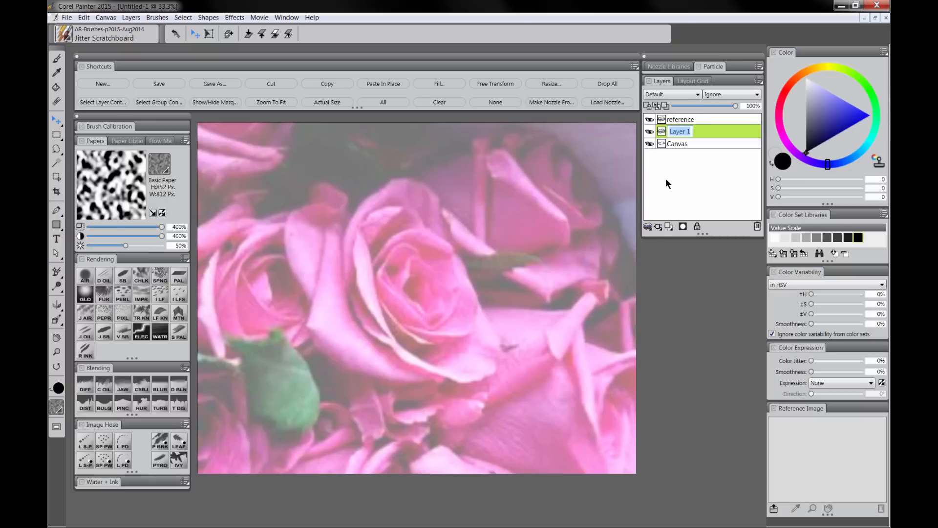
text(roses-bg)
key(Return)
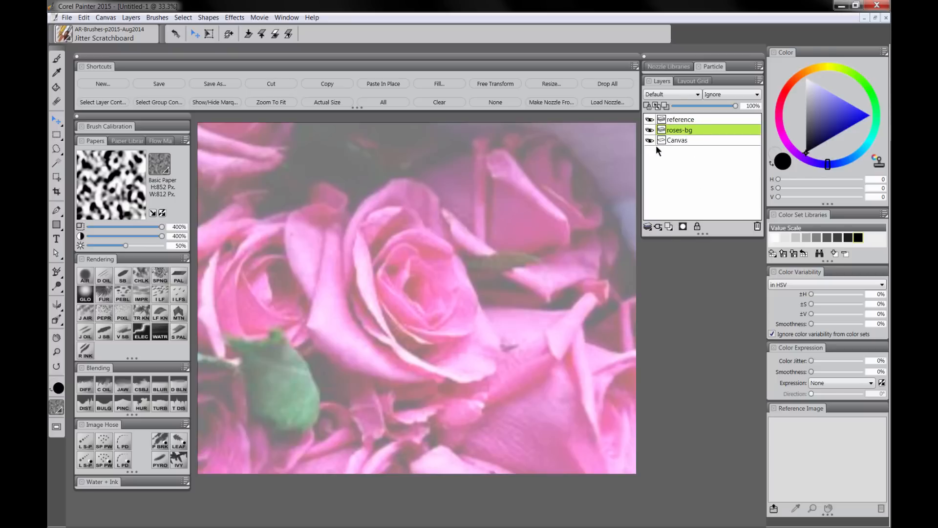
click(122, 280)
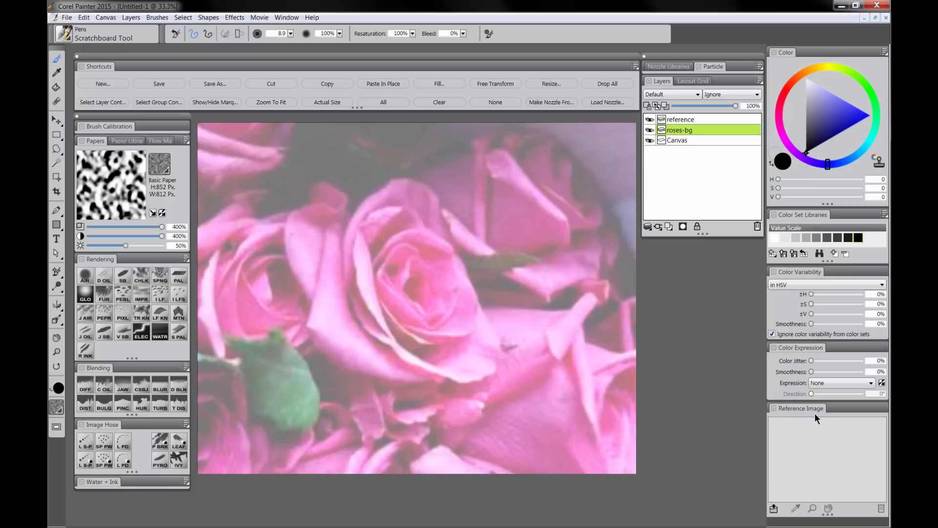
Load the roses file from the guided painting folder as the reference image
click(288, 17)
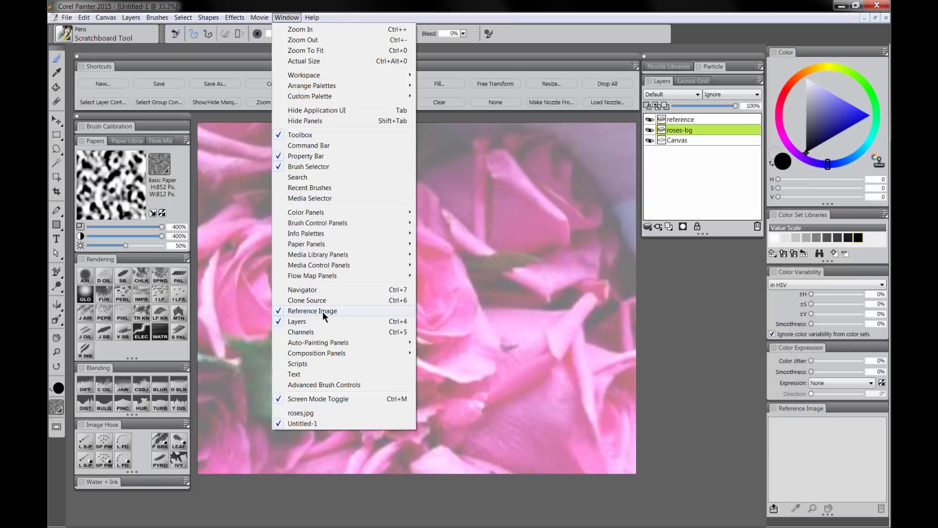
click(689, 375)
click(776, 509)
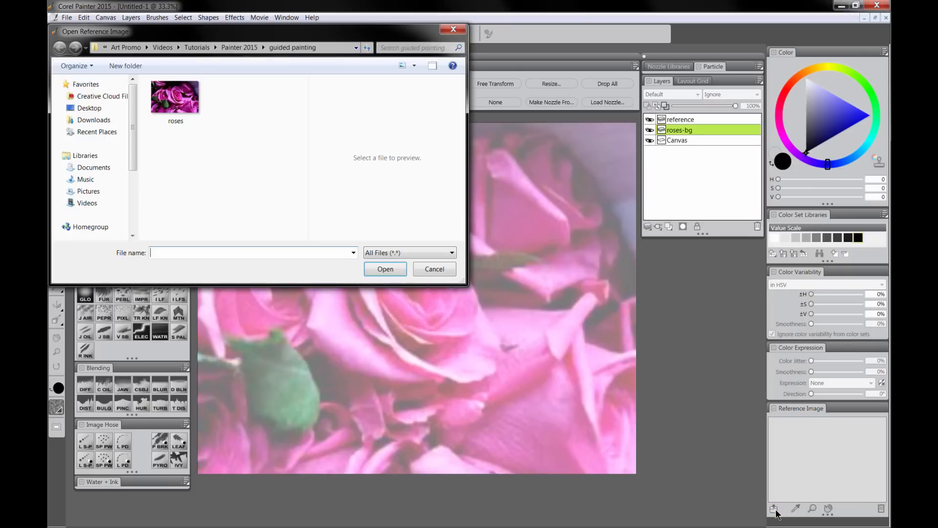
click(175, 98)
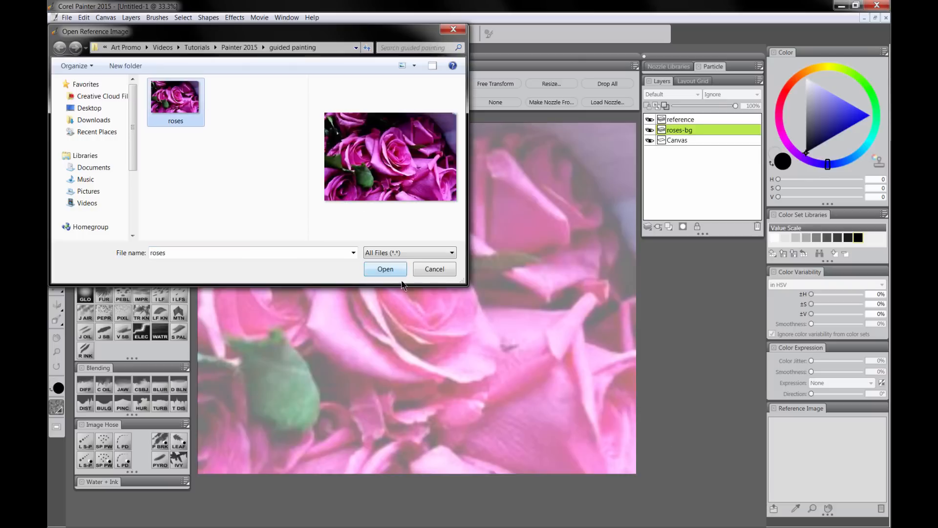
click(385, 269)
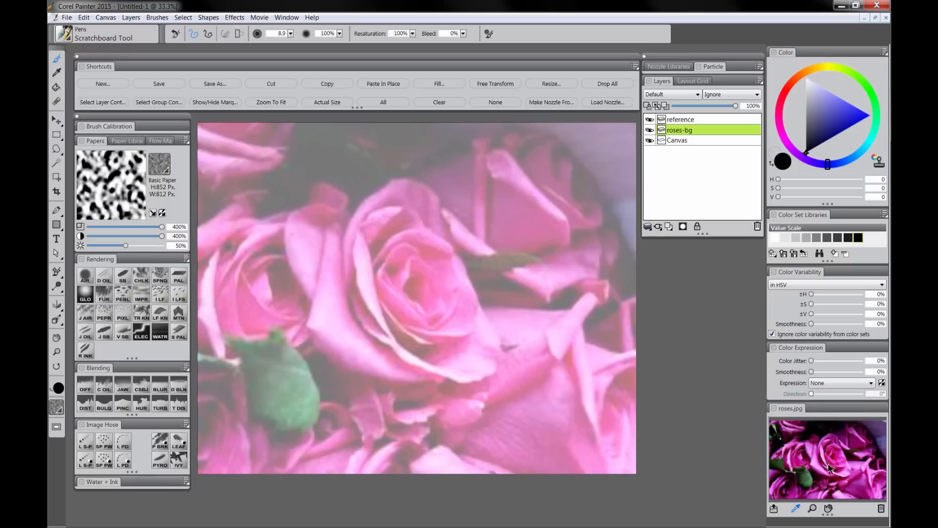
Set the painting colour to a bright pink with about H 49, S 232 and V 183
click(783, 133)
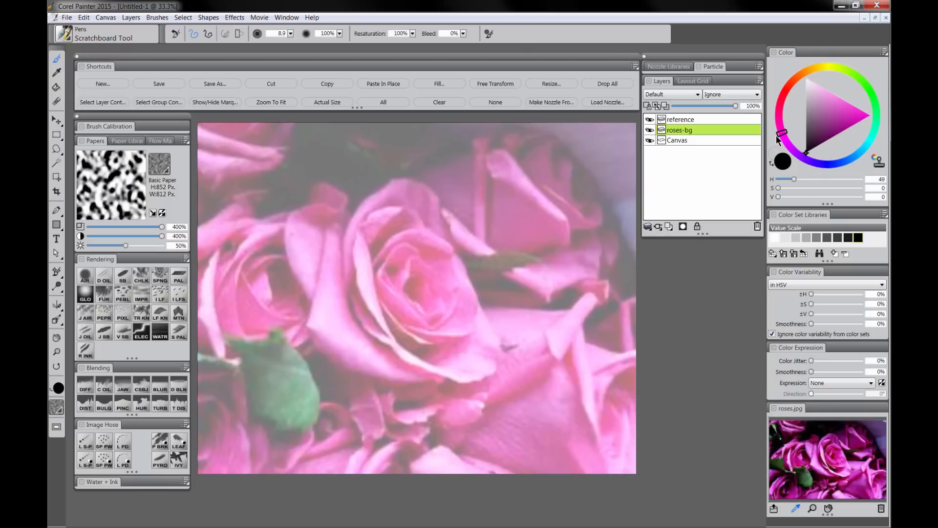
click(853, 119)
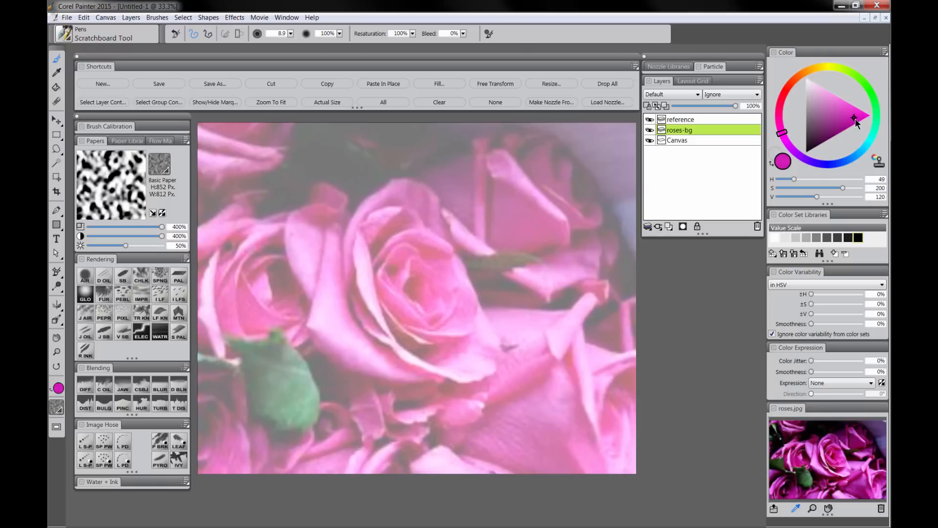
mouse_move(855, 121)
mouse_down()
mouse_move(857, 107)
mouse_move(842, 100)
mouse_up()
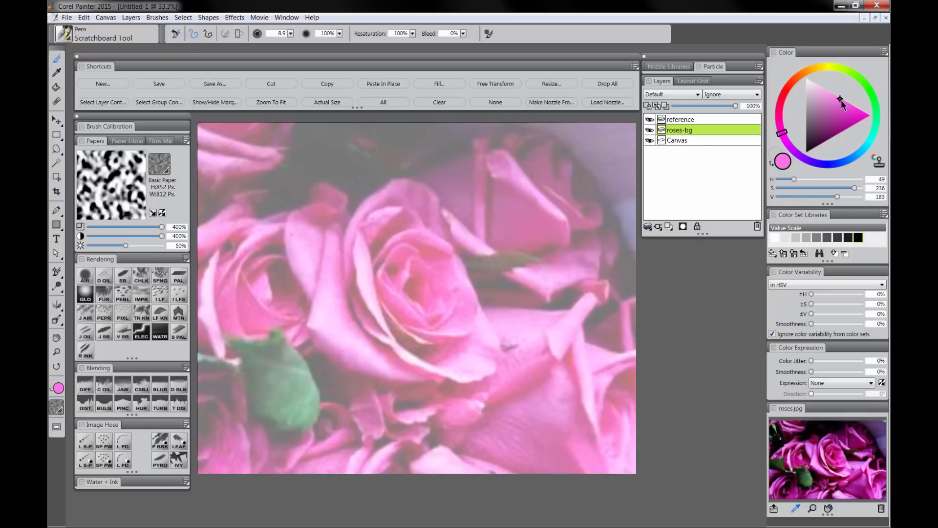
click(783, 132)
drag(783, 130, 785, 134)
Block in the background roses and petals along the picture's upper part in pink shades with a brush size of 90.9
drag(428, 205, 442, 204)
mouse_move(534, 152)
mouse_down()
mouse_move(552, 196)
mouse_move(558, 203)
mouse_move(564, 174)
mouse_move(587, 224)
mouse_move(538, 206)
mouse_move(500, 159)
mouse_move(420, 177)
mouse_move(453, 205)
mouse_move(512, 178)
mouse_move(495, 229)
mouse_move(522, 247)
mouse_move(552, 238)
mouse_move(544, 216)
mouse_move(562, 238)
mouse_up()
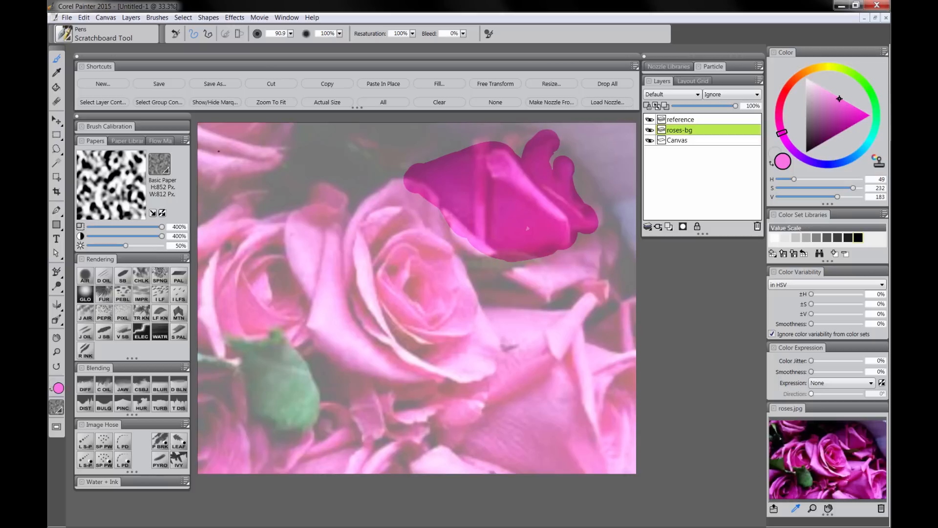
mouse_move(219, 151)
mouse_down()
mouse_move(208, 169)
mouse_move(237, 174)
mouse_move(260, 162)
mouse_move(271, 126)
mouse_move(231, 144)
mouse_move(222, 119)
mouse_up()
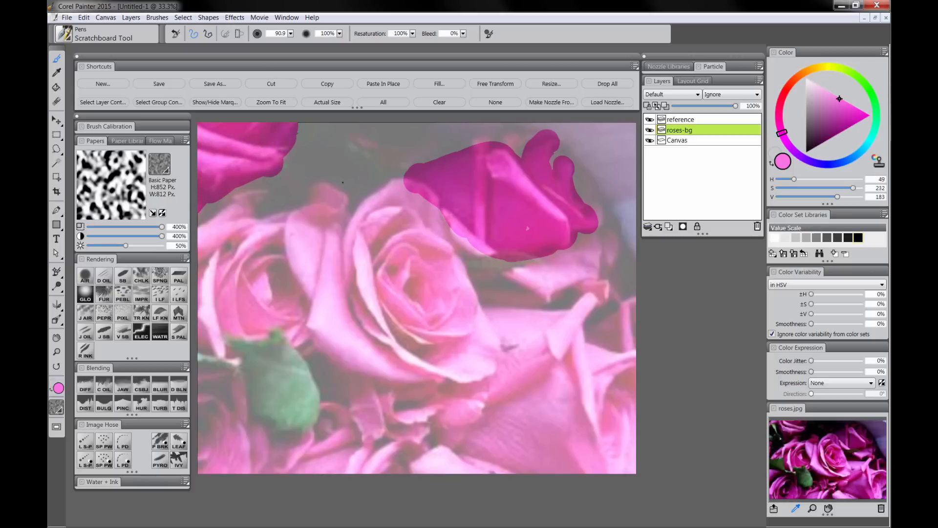
drag(362, 147, 351, 137)
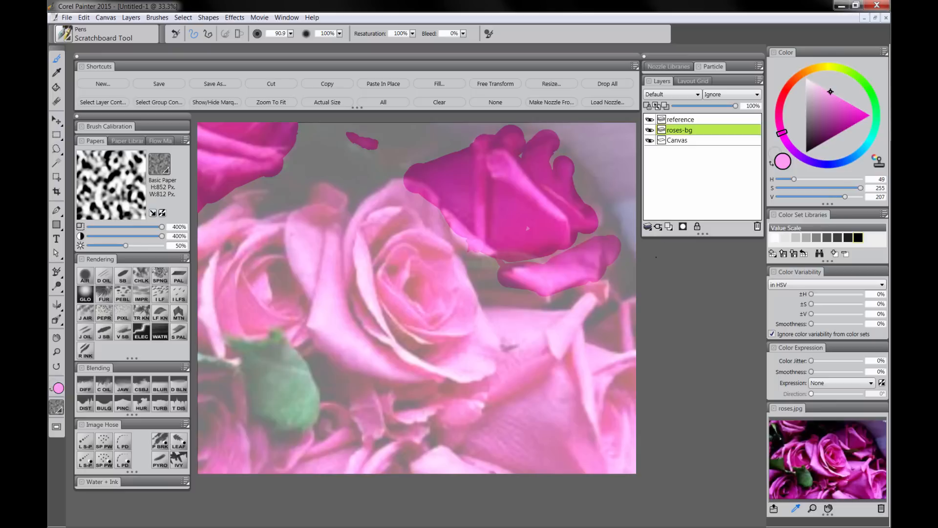
Add a new layer named dark between the roses-bg layer and the Canvas
click(669, 226)
drag(680, 131, 680, 146)
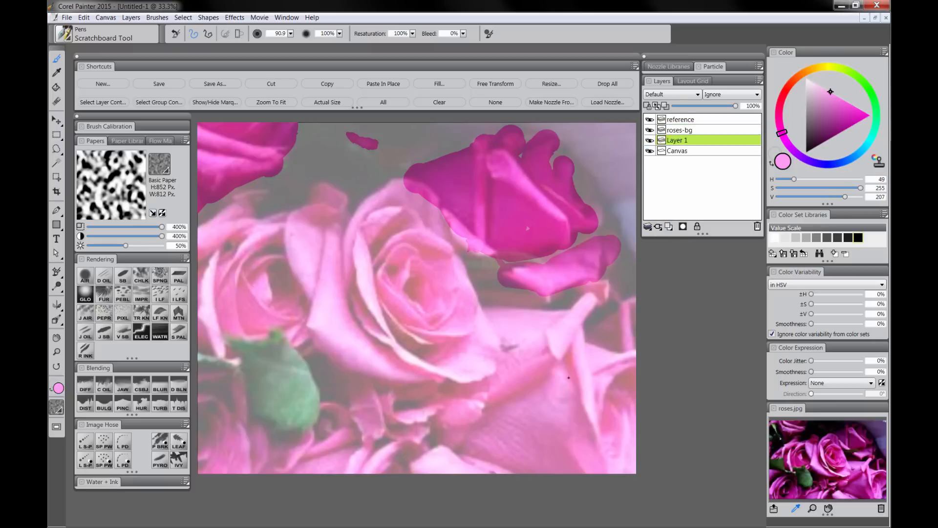
double_click(680, 142)
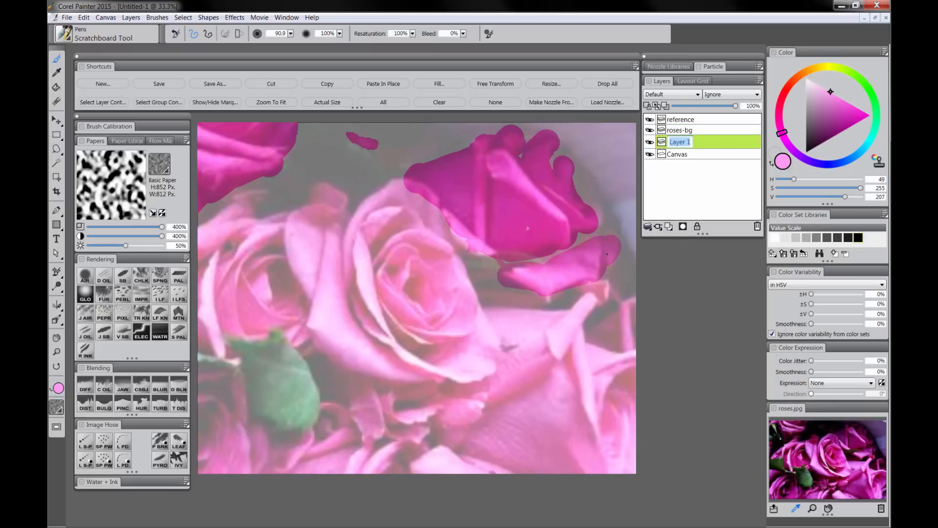
text(dark)
key(Return)
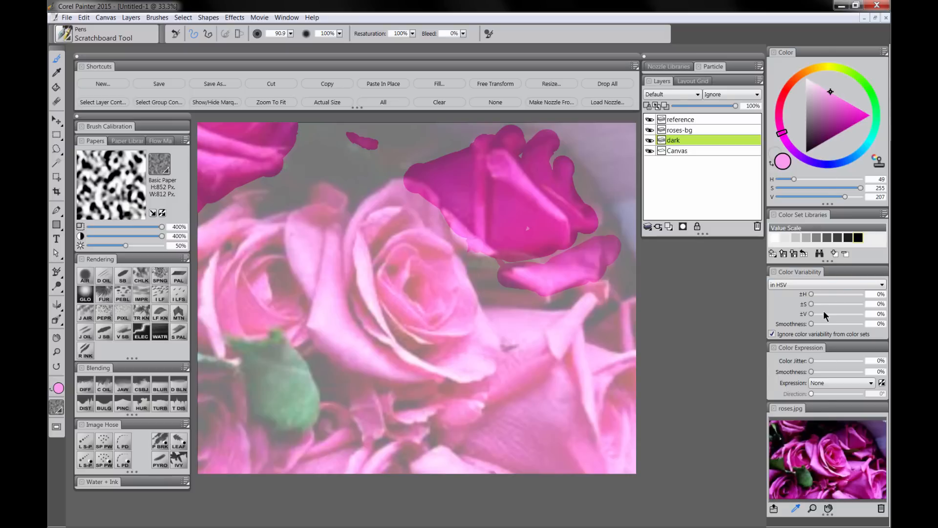
Fill the dark gaps around the background roses with near-black blue (H 250, S 255, V 13), using a brush size of 129.7
mouse_move(816, 142)
mouse_down()
mouse_move(835, 166)
mouse_move(815, 150)
mouse_up()
click(829, 165)
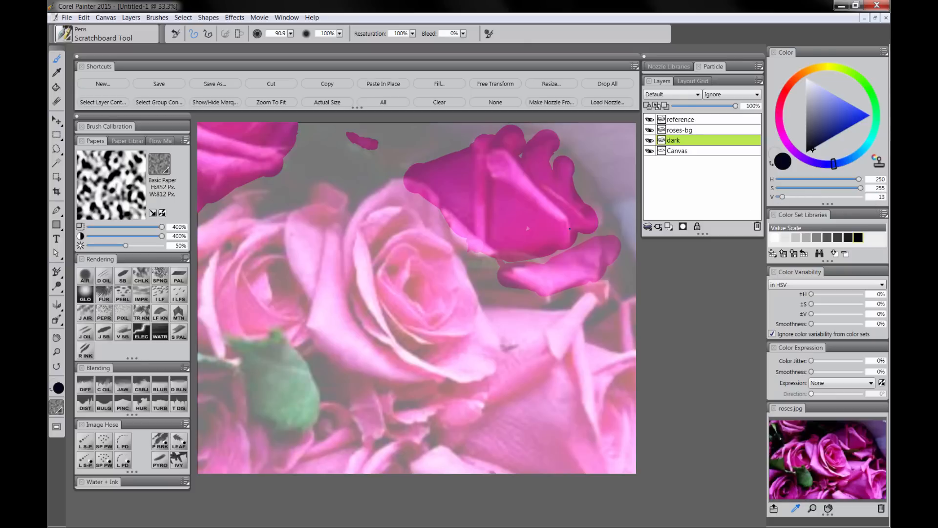
mouse_move(300, 156)
mouse_down()
mouse_move(268, 182)
mouse_move(201, 215)
mouse_move(272, 196)
mouse_move(263, 214)
mouse_move(323, 181)
mouse_move(350, 201)
mouse_move(405, 166)
mouse_move(480, 145)
mouse_move(560, 159)
mouse_move(546, 171)
mouse_move(536, 142)
mouse_move(617, 197)
mouse_move(603, 206)
mouse_move(633, 230)
mouse_move(588, 134)
mouse_move(446, 129)
mouse_move(363, 163)
mouse_up()
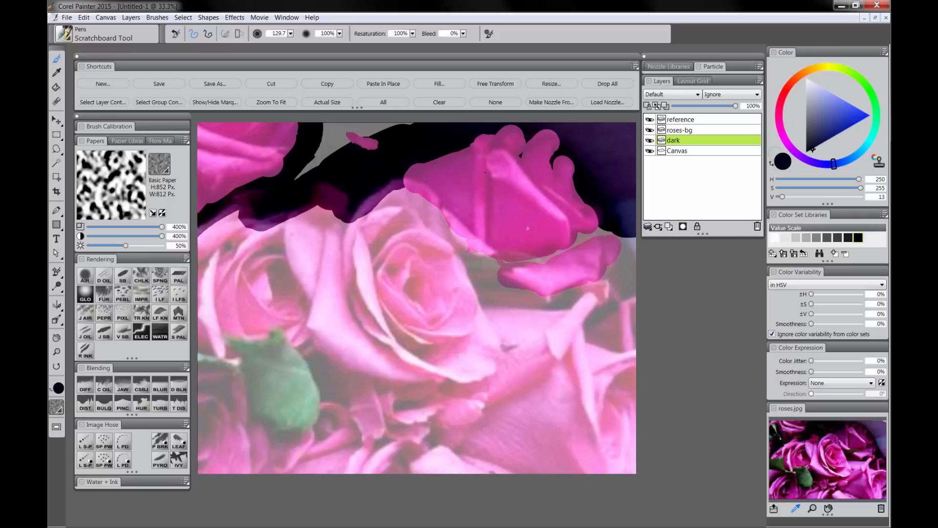
mouse_move(411, 129)
mouse_down()
mouse_move(321, 157)
mouse_move(286, 181)
mouse_move(325, 120)
mouse_up()
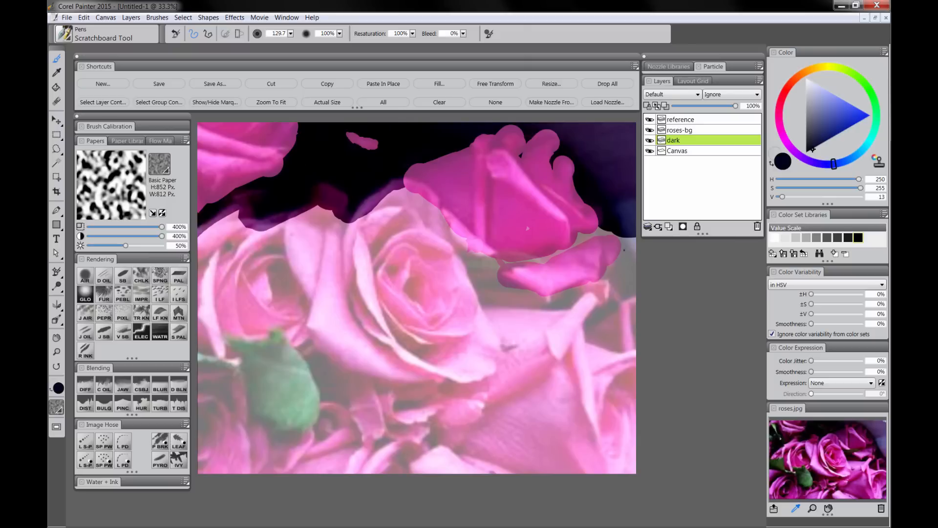
mouse_move(624, 250)
mouse_down()
mouse_move(617, 276)
mouse_move(630, 289)
mouse_move(615, 283)
mouse_move(644, 276)
mouse_move(631, 284)
mouse_move(638, 261)
mouse_move(600, 228)
mouse_up()
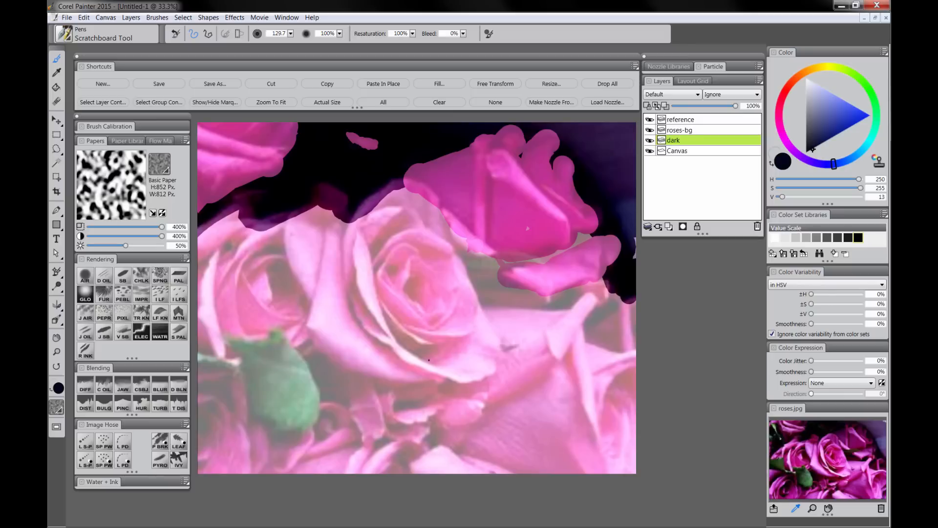
Add a new layer named roses-fg between the reference and roses-bg layers
click(683, 227)
drag(680, 138, 684, 131)
double_click(685, 132)
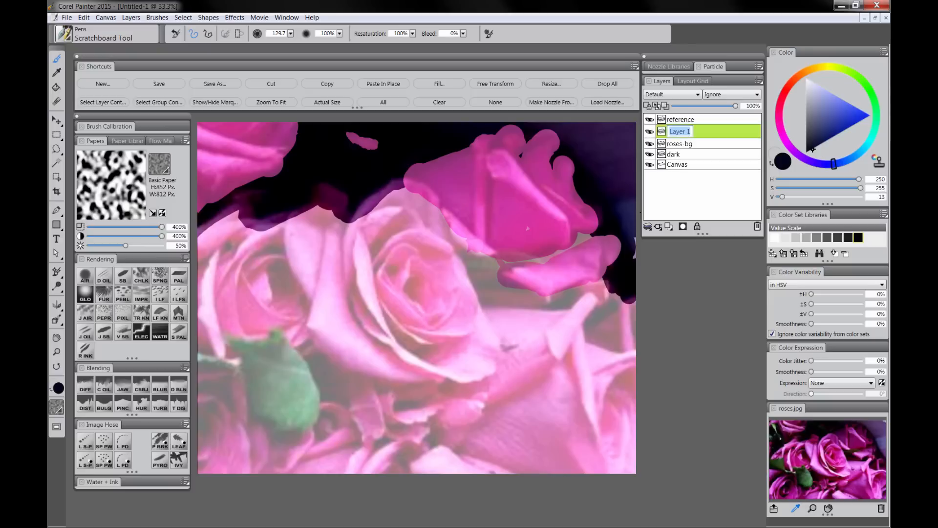
text(roses-fg)
key(Return)
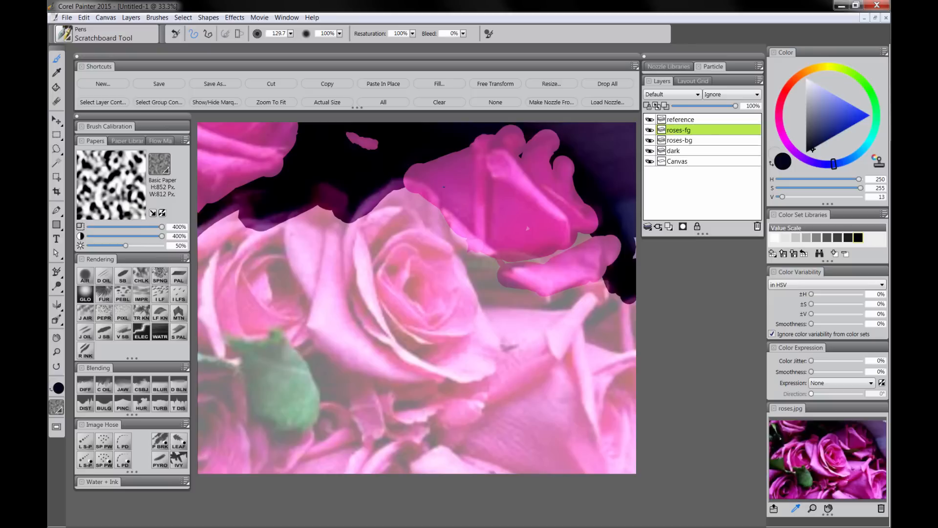
Hide the reference layer and sample the brighter pink from the large painted background rose
click(650, 120)
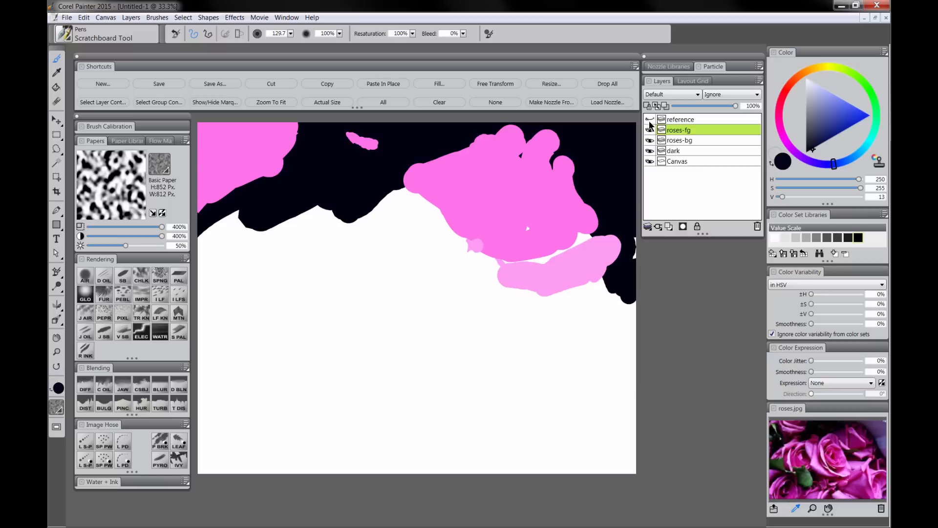
alt+click(461, 179)
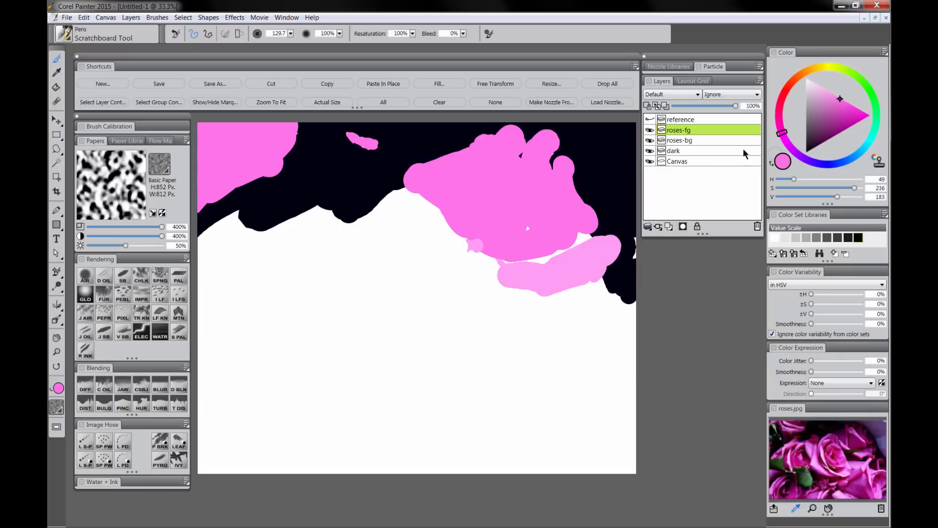
Show the reference and block in the foreground roses on roses-fg in lighter pink (H 49, S 255, V 199), leaving the leaf unpainted
drag(839, 100, 835, 93)
click(650, 119)
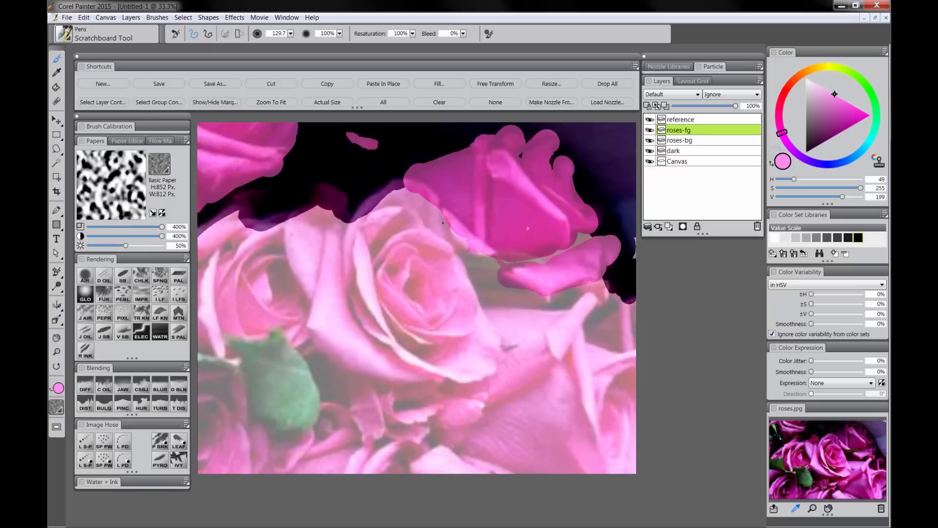
mouse_move(214, 238)
mouse_down()
mouse_move(241, 209)
mouse_move(261, 229)
mouse_move(305, 219)
mouse_move(326, 200)
mouse_move(353, 231)
mouse_move(393, 197)
mouse_move(434, 211)
mouse_move(423, 193)
mouse_move(489, 278)
mouse_move(521, 298)
mouse_move(464, 259)
mouse_move(484, 286)
mouse_move(564, 288)
mouse_up()
key(ctrl+z)
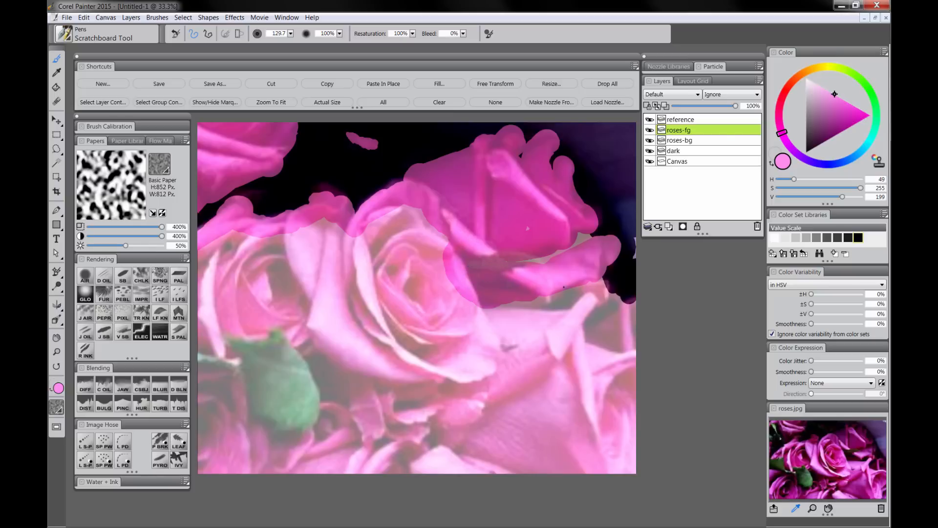
mouse_move(497, 290)
mouse_down()
mouse_move(525, 319)
mouse_move(606, 312)
mouse_move(583, 352)
mouse_move(623, 354)
mouse_move(626, 314)
mouse_move(594, 379)
mouse_move(598, 410)
mouse_move(621, 401)
mouse_move(612, 467)
mouse_move(643, 449)
mouse_move(568, 476)
mouse_move(568, 423)
mouse_move(552, 373)
mouse_move(570, 332)
mouse_move(552, 293)
mouse_up()
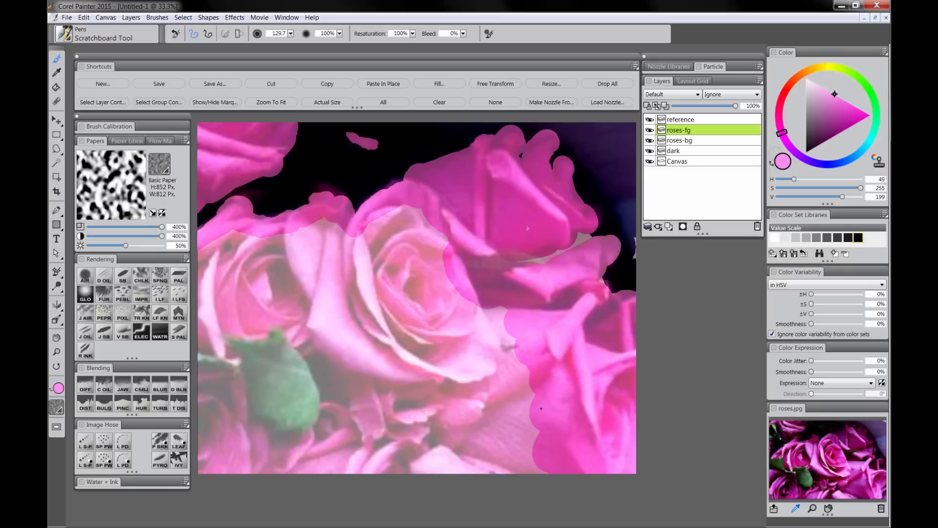
mouse_move(541, 408)
mouse_down()
mouse_move(568, 456)
mouse_move(502, 473)
mouse_move(517, 420)
mouse_move(416, 477)
mouse_move(417, 443)
mouse_move(449, 440)
mouse_move(483, 410)
mouse_move(508, 338)
mouse_move(467, 331)
mouse_move(470, 299)
mouse_move(433, 263)
mouse_move(431, 225)
mouse_move(364, 247)
mouse_move(336, 234)
mouse_move(259, 242)
mouse_move(203, 258)
mouse_move(233, 303)
mouse_move(205, 336)
mouse_move(206, 349)
mouse_move(247, 320)
mouse_move(308, 319)
mouse_move(332, 428)
mouse_move(290, 462)
mouse_move(231, 375)
mouse_move(207, 390)
mouse_move(201, 469)
mouse_move(303, 470)
mouse_move(239, 457)
mouse_move(257, 470)
mouse_move(392, 458)
mouse_move(344, 444)
mouse_move(461, 396)
mouse_move(493, 368)
mouse_move(367, 397)
mouse_move(333, 324)
mouse_move(285, 300)
mouse_move(281, 267)
mouse_move(348, 265)
mouse_move(349, 303)
mouse_move(449, 330)
mouse_up()
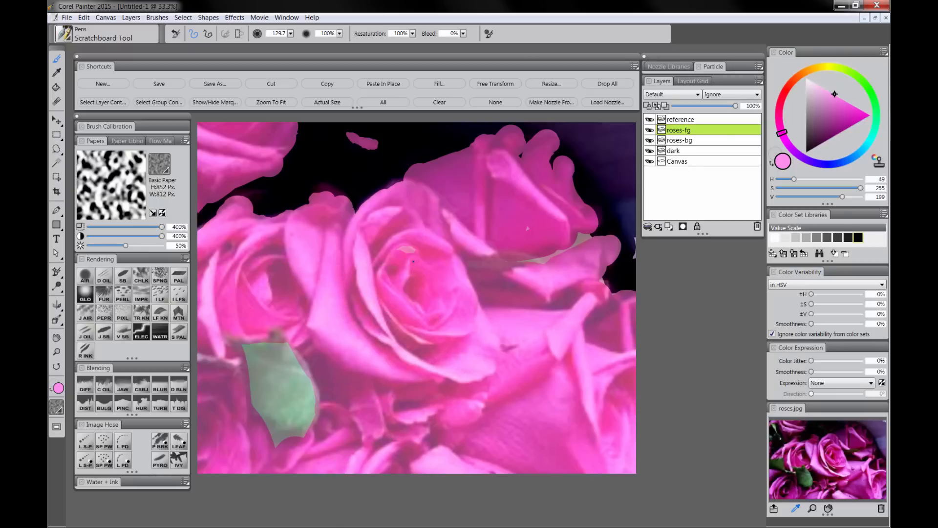
drag(413, 261, 425, 364)
mouse_move(540, 261)
mouse_down()
mouse_move(508, 259)
mouse_move(579, 243)
mouse_up()
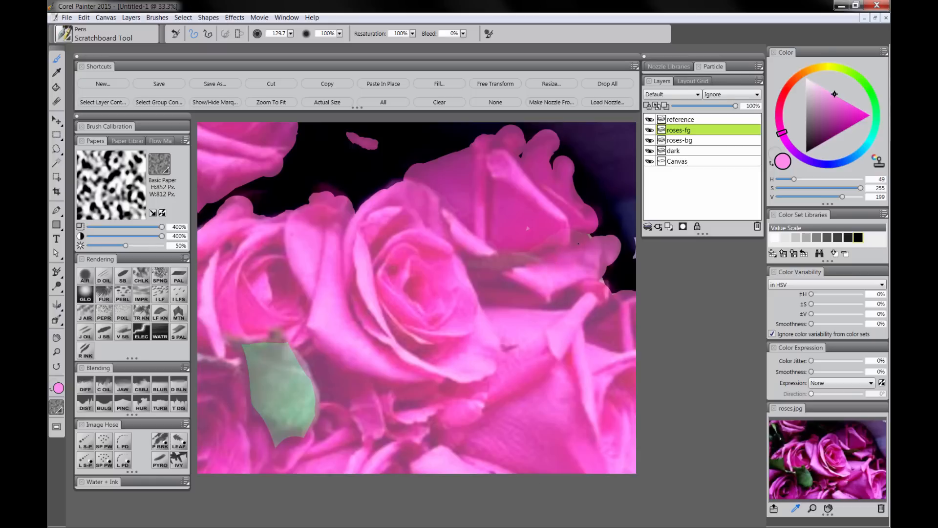
drag(527, 228, 535, 227)
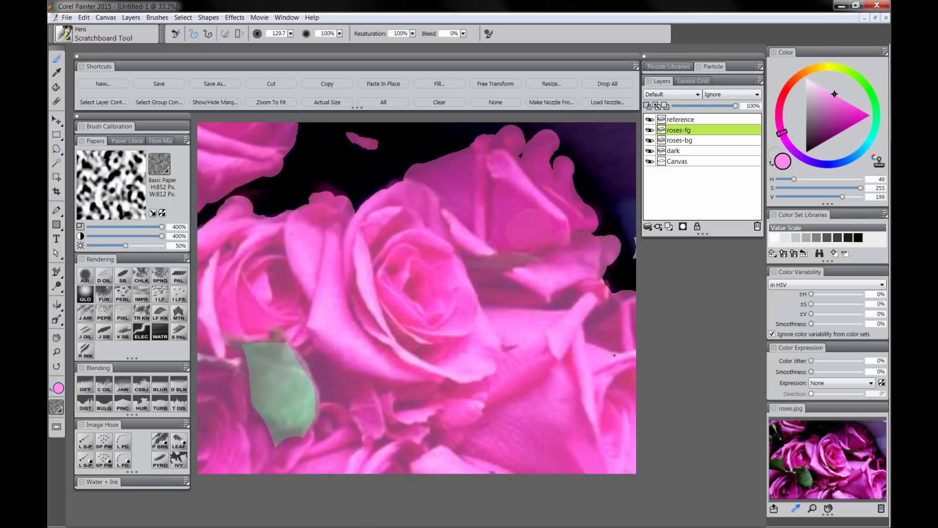
key(ctrl+z)
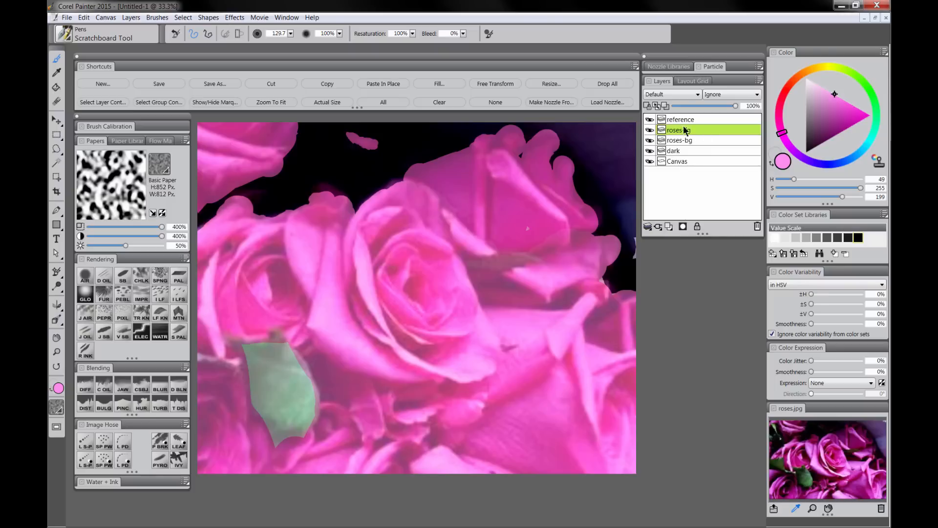
Hide the reference and patch the leftover white gaps on the roses-bg and dark layers, using each layer's own sampled colour
click(650, 119)
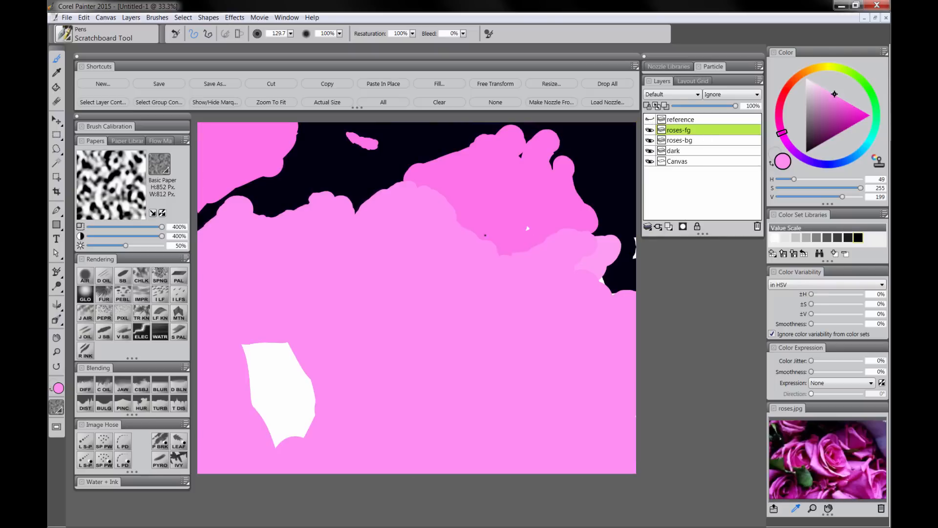
click(693, 142)
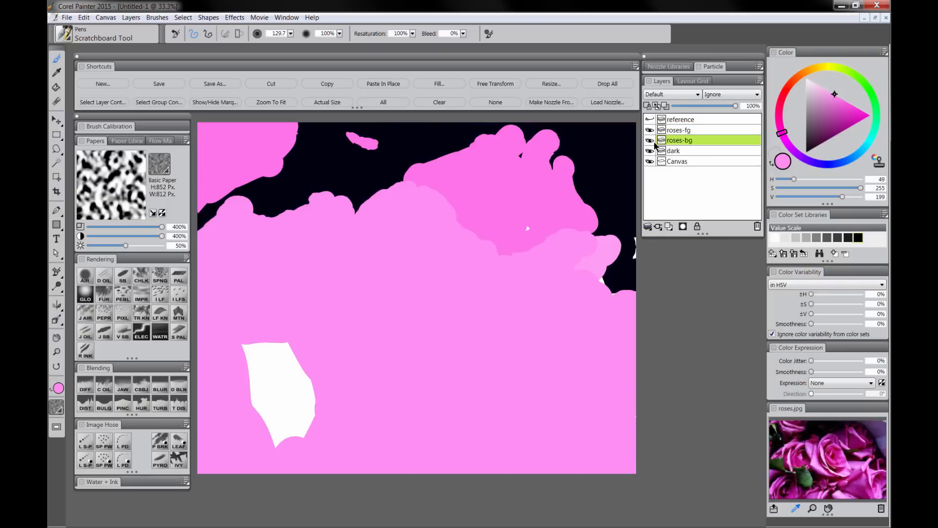
alt+click(519, 192)
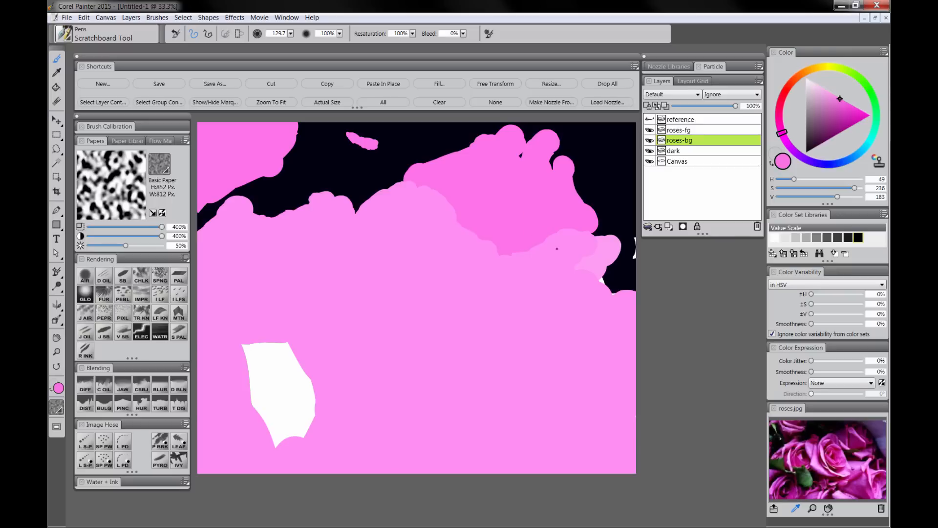
click(680, 151)
drag(601, 201, 544, 199)
alt+click(566, 179)
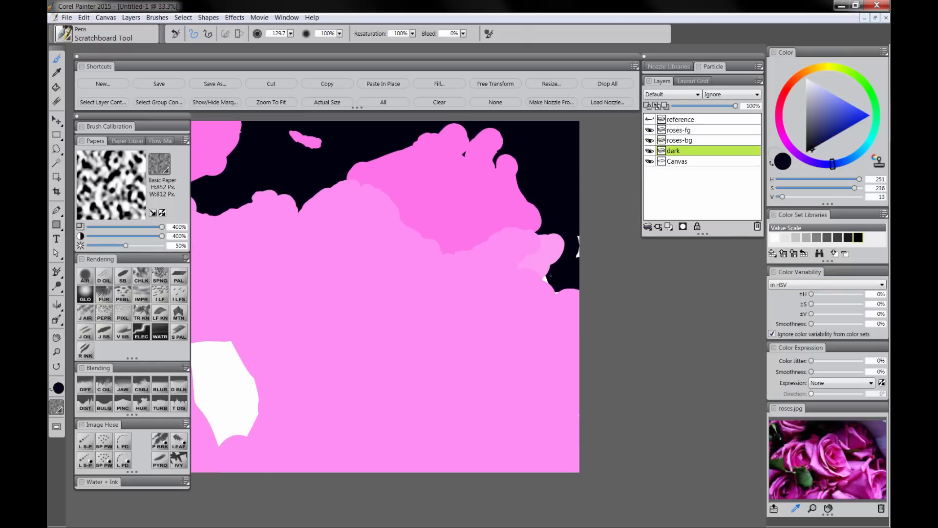
drag(476, 279, 552, 282)
Show the reference again and add a new layer named leaf directly above roses-fg
click(649, 119)
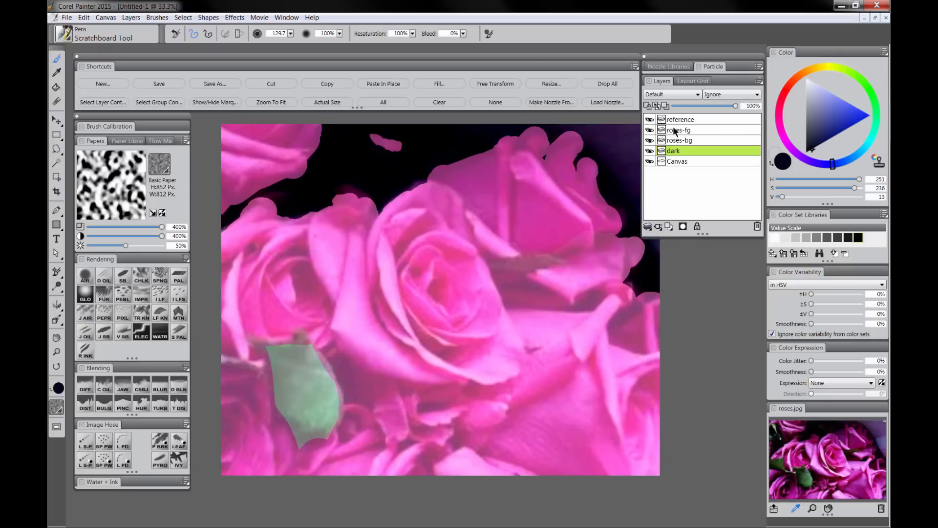
click(682, 130)
click(668, 227)
double_click(680, 131)
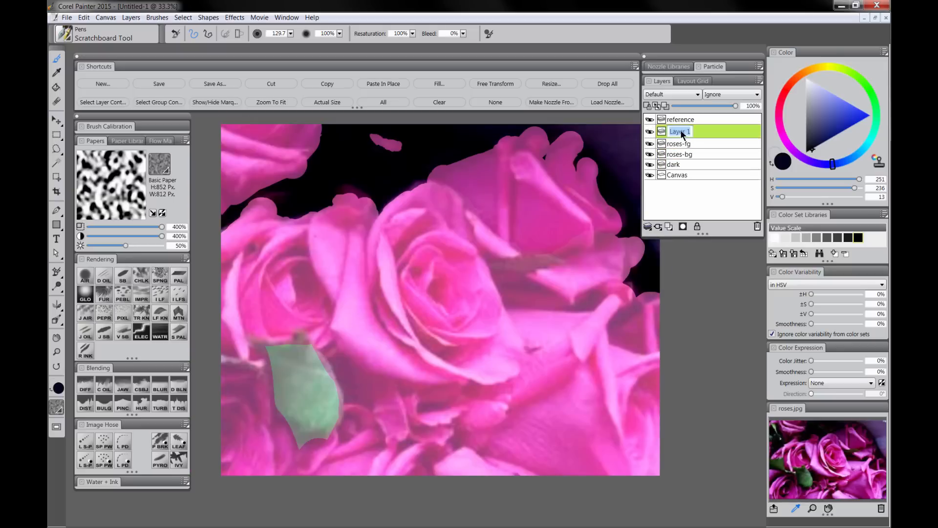
text(leaf)
key(Return)
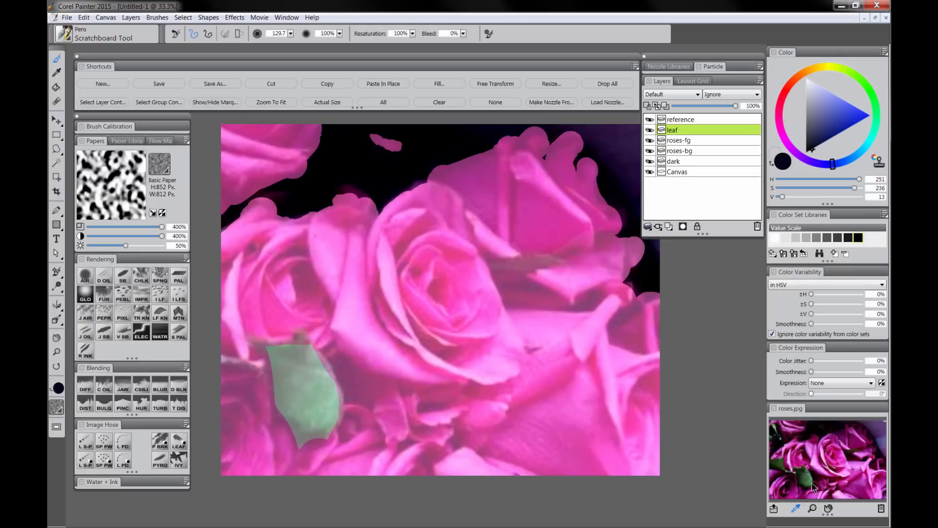
Set the paint colour to a dark bluish green (H 184, S 167, V 42)
click(875, 102)
click(831, 139)
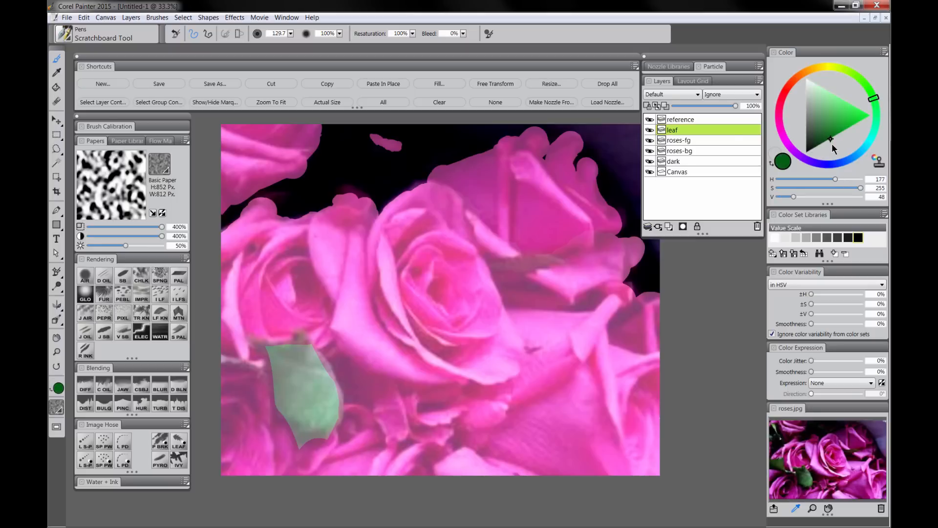
drag(833, 144, 830, 148)
click(877, 102)
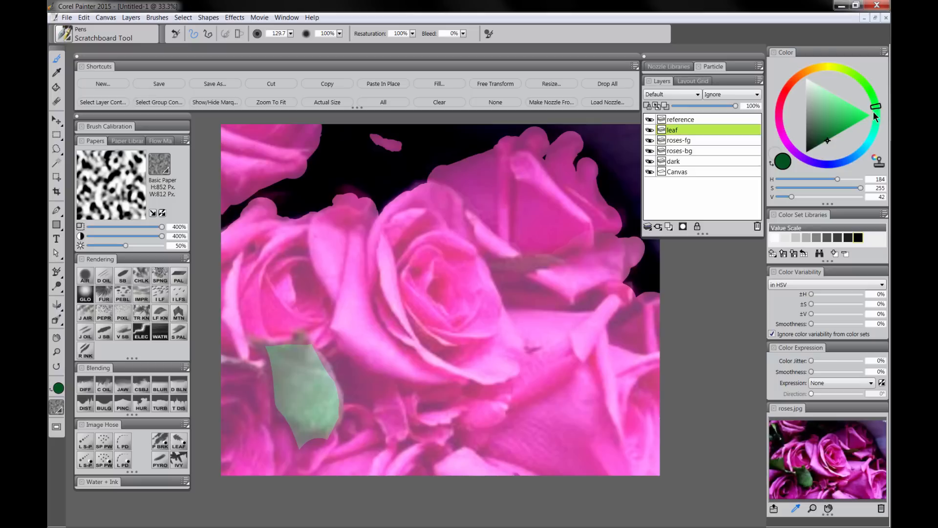
click(821, 142)
Fill in the leaf and its stem on the leaf layer with brush size 33.6, checking the result with the reference hidden
click(126, 275)
mouse_move(265, 341)
mouse_down()
mouse_move(252, 337)
mouse_move(270, 354)
mouse_move(302, 329)
mouse_move(314, 352)
mouse_move(277, 373)
mouse_move(221, 361)
mouse_up()
key(ctrl+z)
drag(277, 357, 290, 392)
mouse_move(276, 377)
mouse_down()
mouse_move(299, 446)
mouse_move(320, 439)
mouse_move(288, 356)
mouse_move(274, 349)
mouse_move(303, 361)
mouse_move(291, 377)
mouse_move(292, 419)
mouse_move(305, 390)
mouse_move(309, 434)
mouse_move(326, 430)
mouse_move(311, 387)
mouse_move(324, 386)
mouse_move(329, 404)
mouse_up()
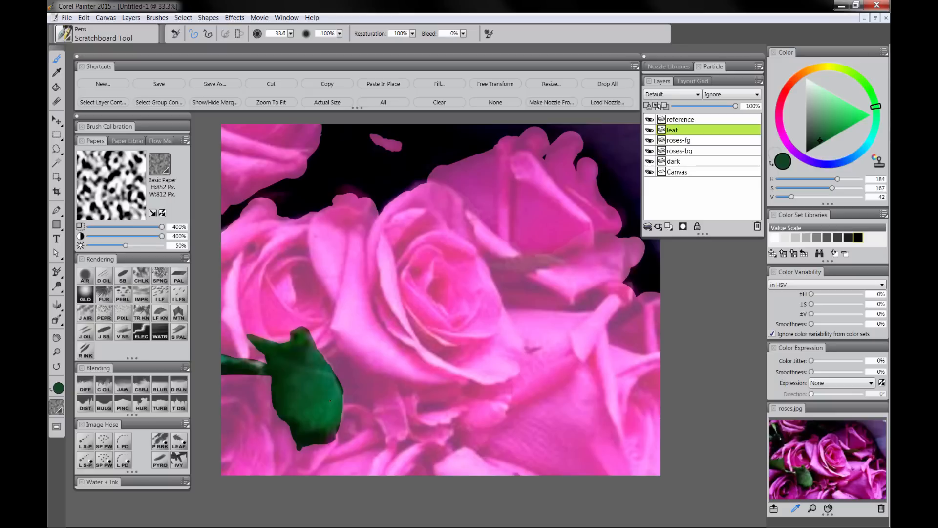
click(650, 120)
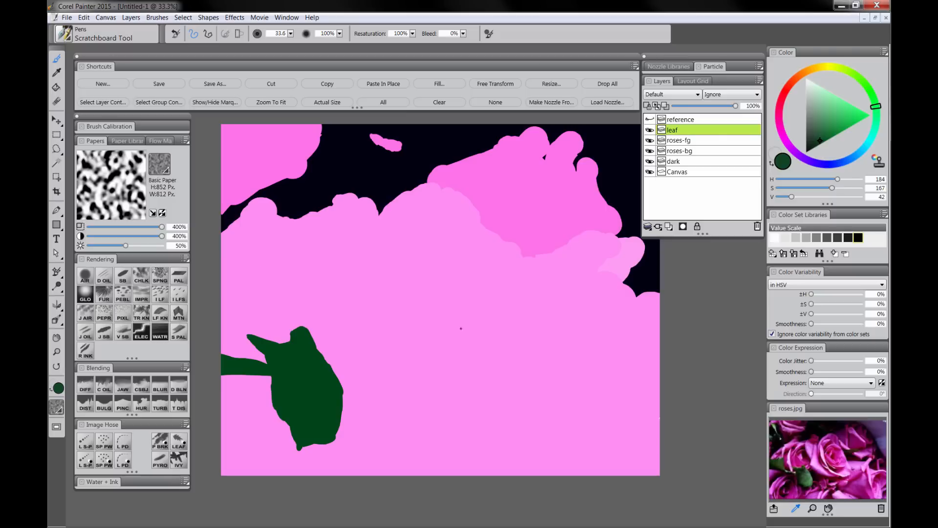
click(650, 120)
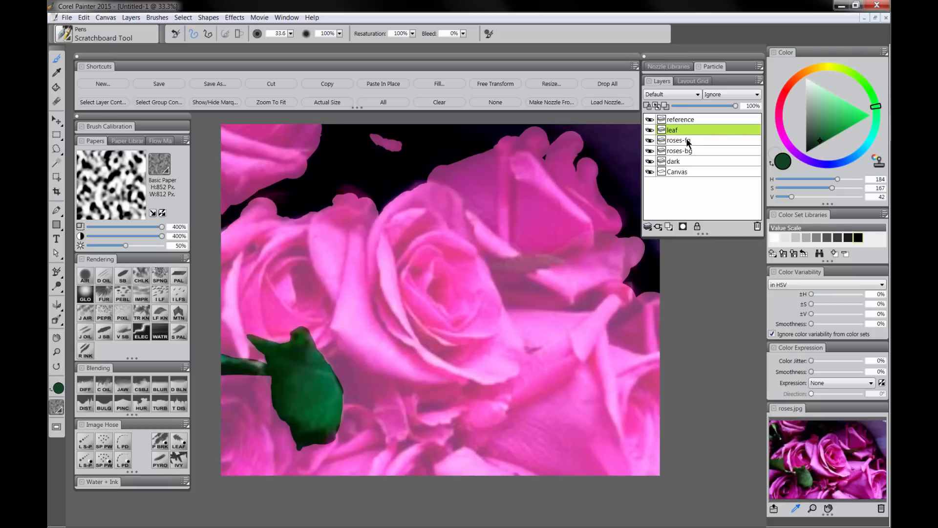
Add a new layer named roses-fg-shadow between the leaf and roses-fg layers
click(686, 142)
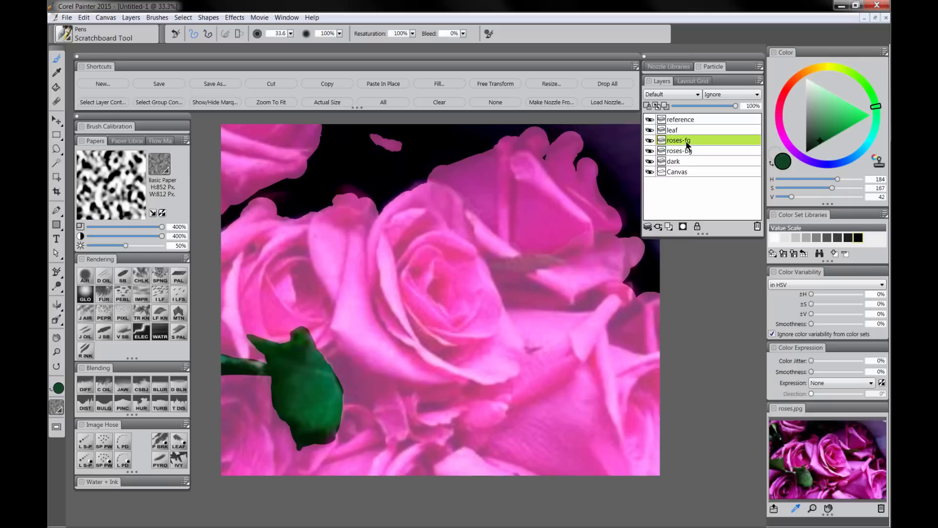
click(671, 226)
double_click(680, 140)
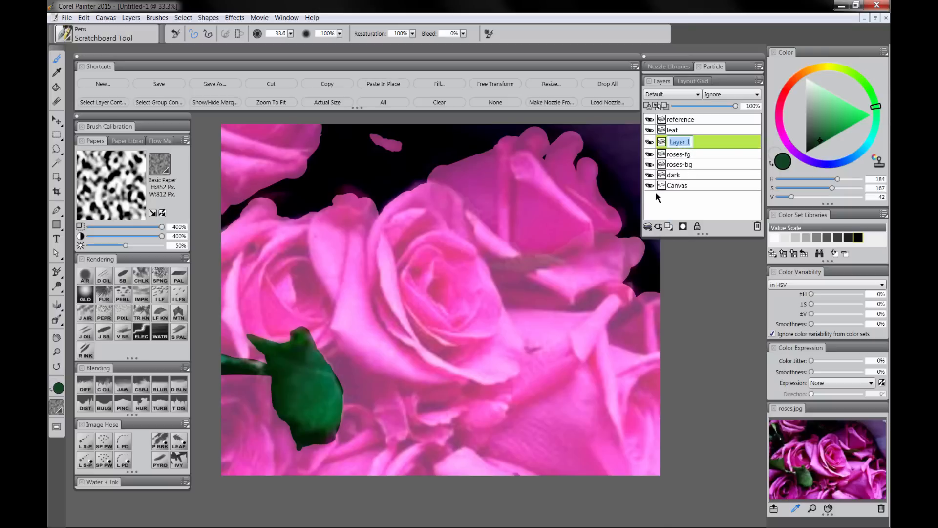
text(roses-fg-shadow)
key(Return)
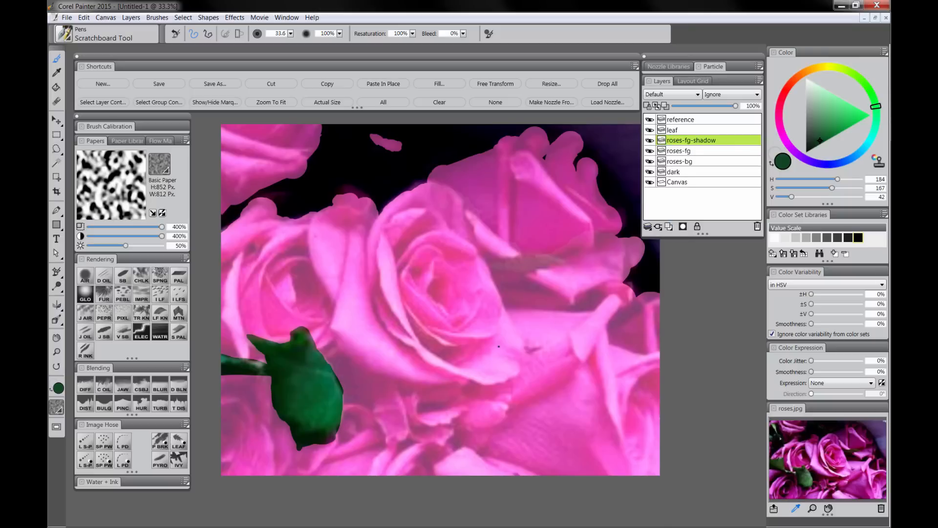
click(780, 119)
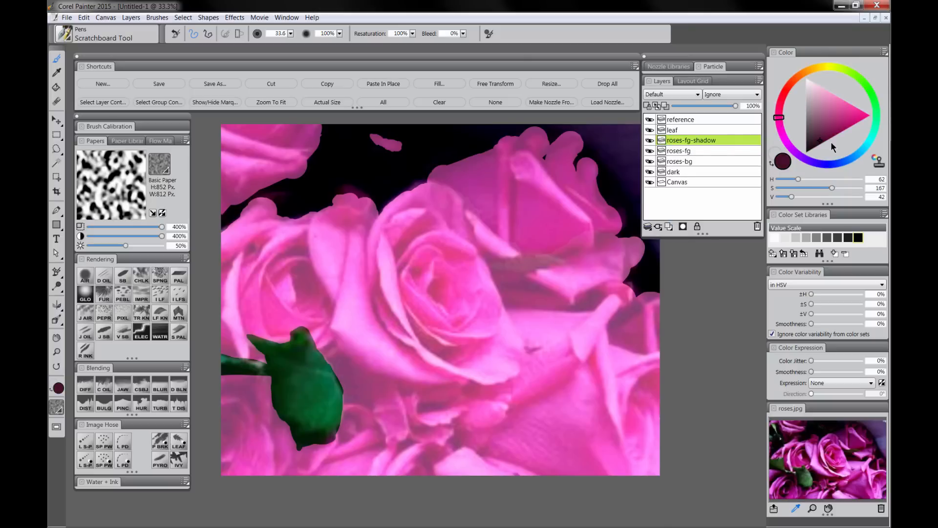
drag(831, 141, 817, 147)
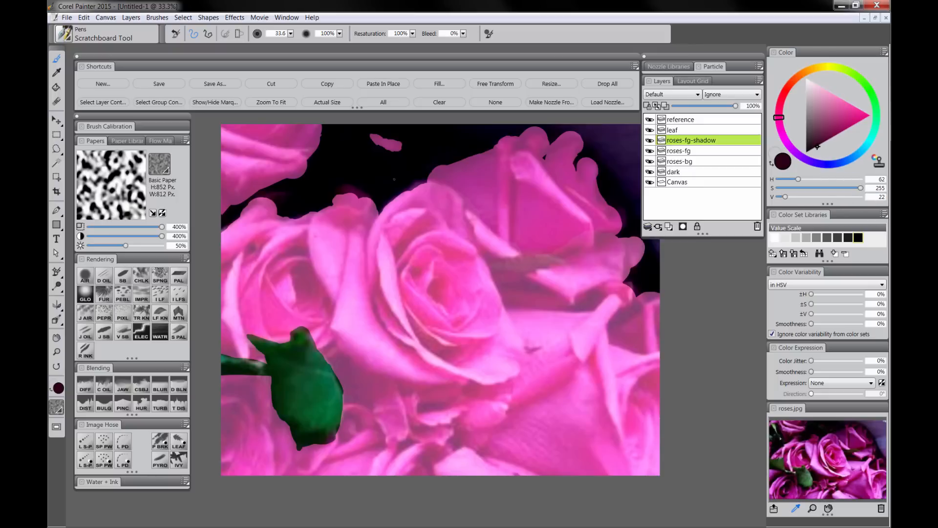
alt+click(417, 157)
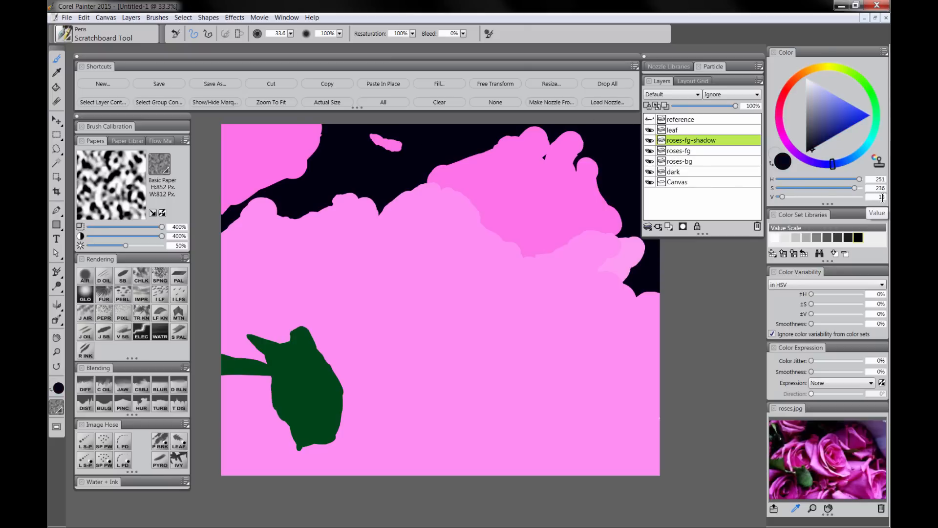
Sample the foreground roses' pink, darken it to a deep purple (H 48, S 255, V 23), and show the reference layer
alt+click(431, 234)
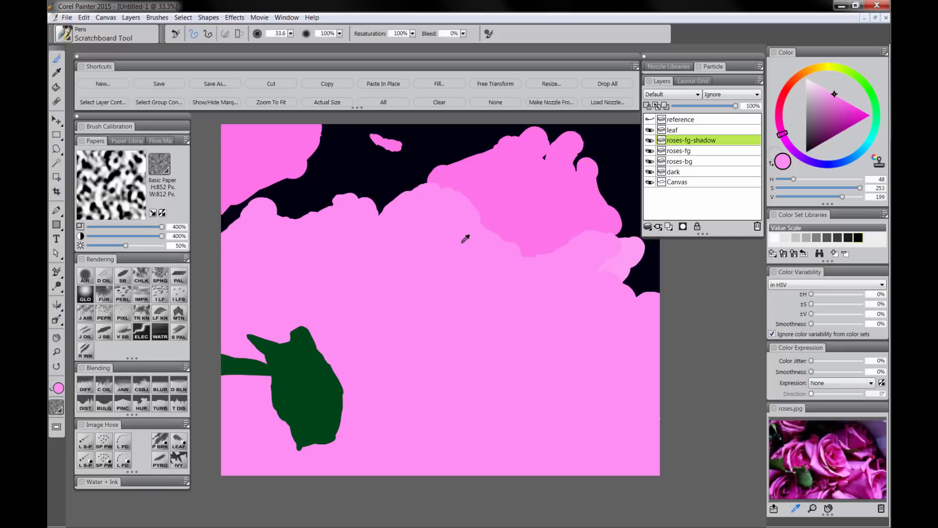
click(827, 142)
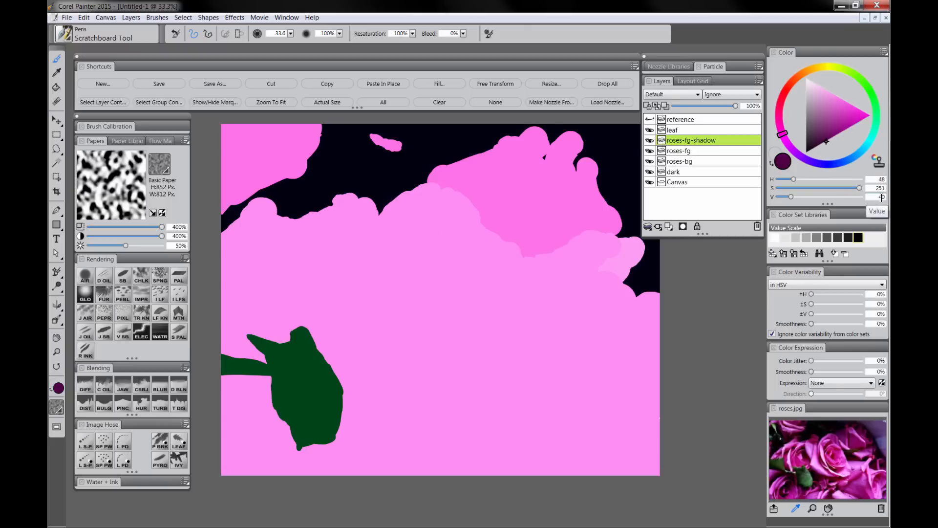
click(819, 146)
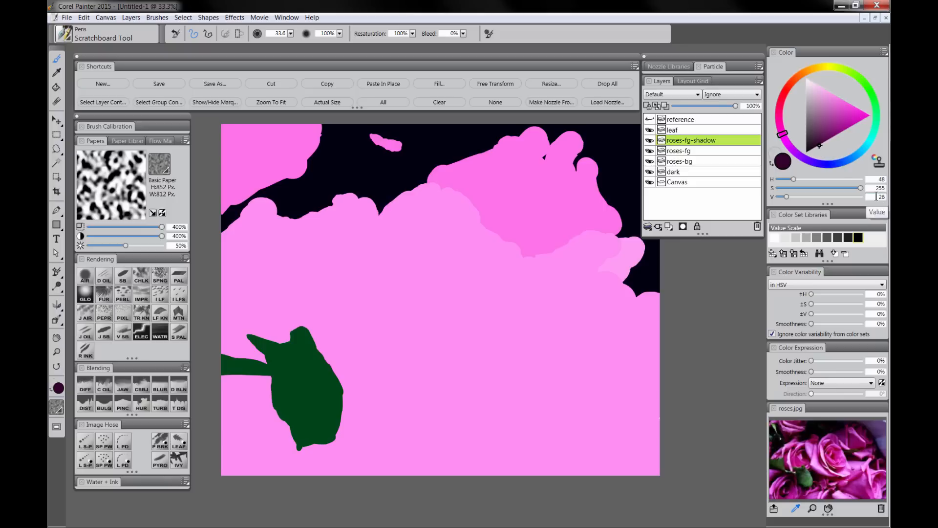
click(819, 146)
click(651, 119)
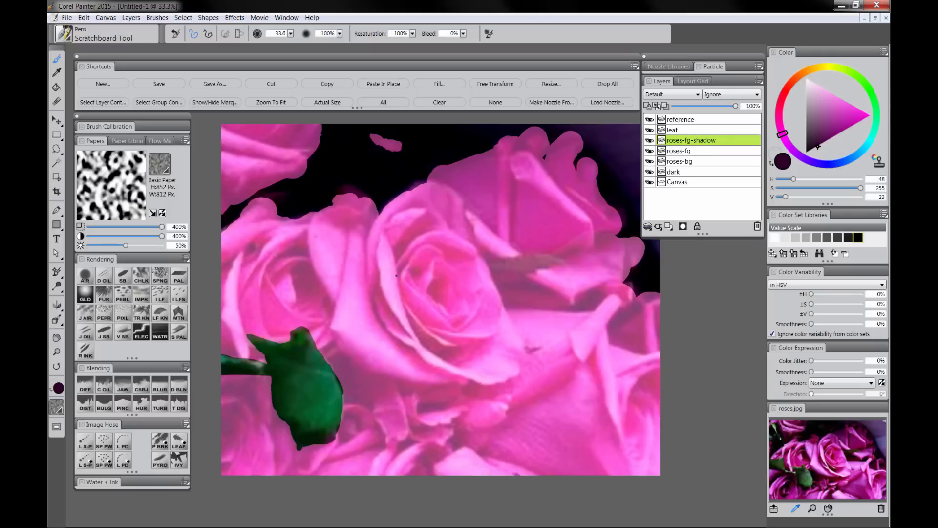
Paint dark shadows between the upper and left petals of the central rose on roses-fg-shadow, using brush size 21.2
click(179, 295)
mouse_move(407, 244)
mouse_down()
mouse_move(397, 247)
mouse_move(430, 223)
mouse_up()
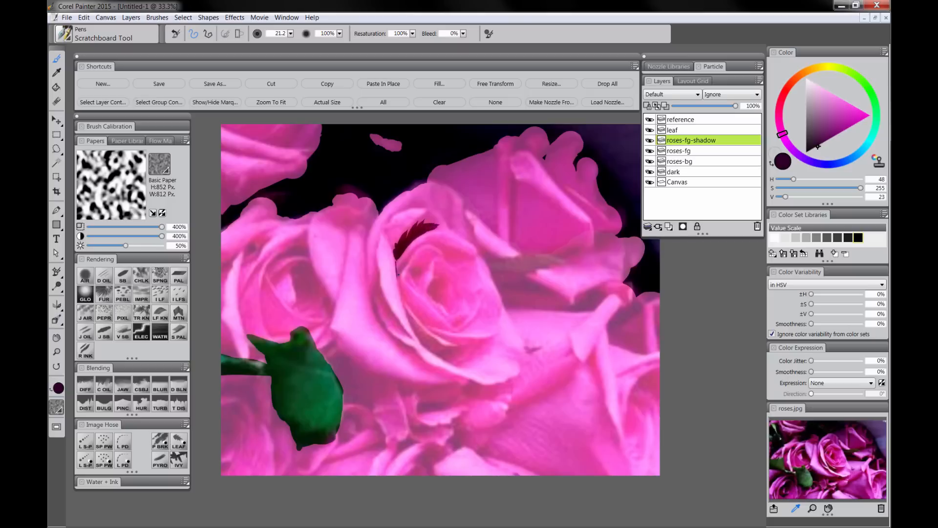
mouse_move(397, 276)
mouse_down()
mouse_move(409, 255)
mouse_move(404, 261)
mouse_move(439, 244)
mouse_up()
mouse_move(397, 274)
mouse_down()
mouse_move(401, 303)
mouse_move(383, 293)
mouse_move(382, 238)
mouse_move(375, 306)
mouse_up()
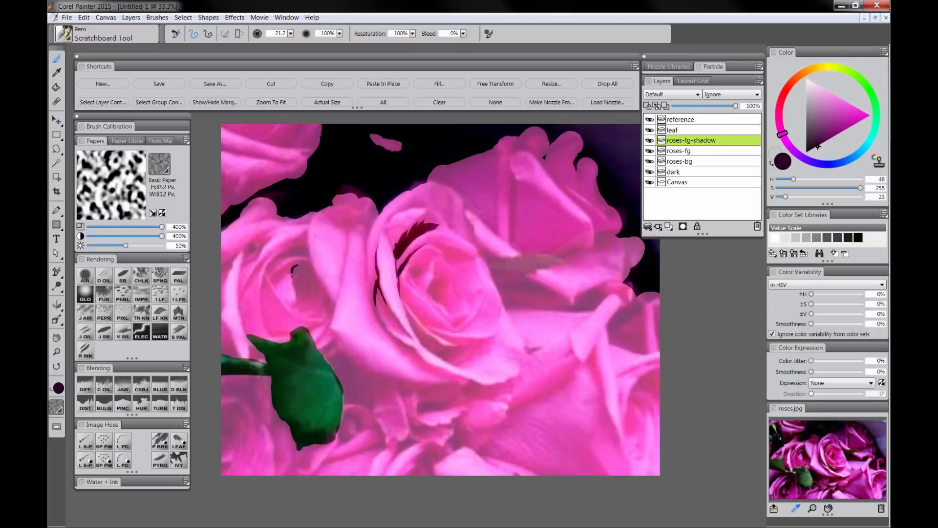
Paint short, thin shadow strokes in the inner folds of the left foreground rose
drag(293, 274, 298, 301)
mouse_move(293, 267)
mouse_down()
mouse_move(309, 272)
mouse_move(302, 279)
mouse_up()
drag(297, 265, 307, 281)
drag(299, 265, 310, 280)
mouse_move(318, 217)
mouse_down()
mouse_move(352, 221)
mouse_move(353, 236)
mouse_up()
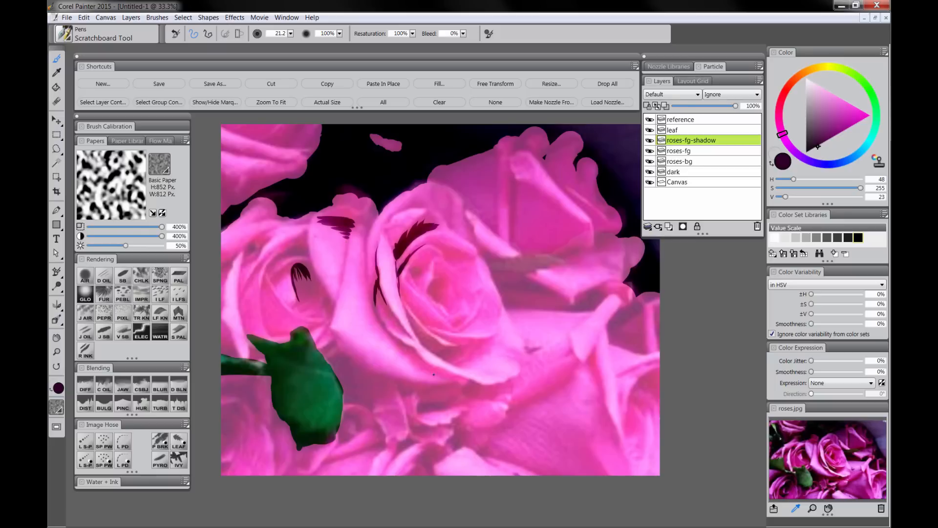
key(ctrl+z)
key(ctrl+z)
key(ctrl+z)
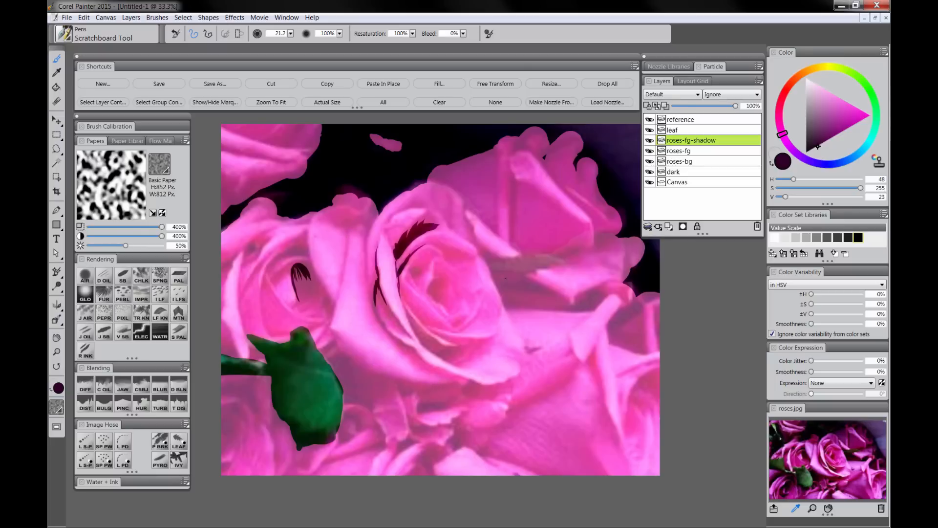
Paint the shadows under the lower petals and in the heart of the central rose
drag(410, 270, 415, 268)
mouse_move(386, 303)
mouse_down()
mouse_move(396, 317)
mouse_move(383, 325)
mouse_move(403, 347)
mouse_up()
mouse_move(395, 320)
mouse_down()
mouse_move(402, 346)
mouse_move(408, 334)
mouse_move(422, 363)
mouse_up()
mouse_move(407, 316)
mouse_down()
mouse_move(421, 343)
mouse_move(438, 343)
mouse_up()
mouse_move(421, 336)
mouse_down()
mouse_move(441, 357)
mouse_move(464, 353)
mouse_move(459, 363)
mouse_up()
mouse_move(433, 282)
mouse_down()
mouse_move(429, 291)
mouse_move(442, 296)
mouse_up()
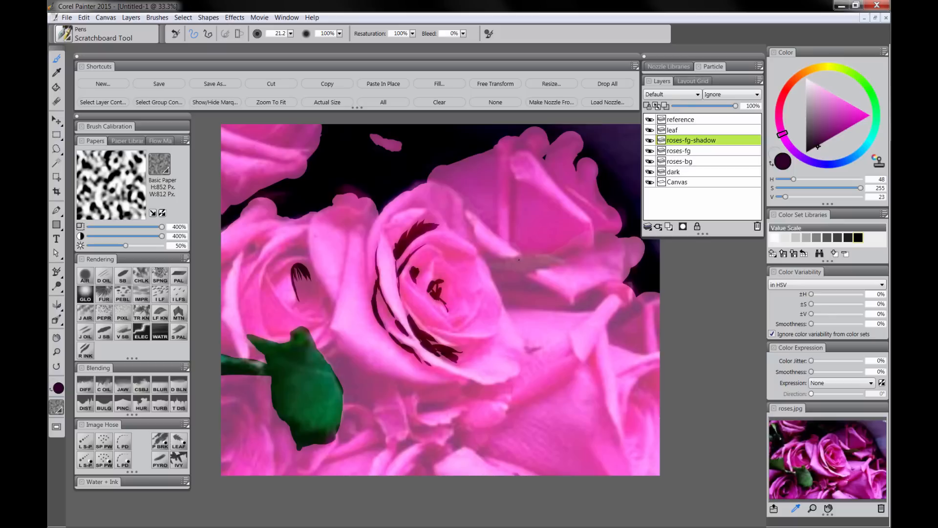
Paint the dark shadows beneath the large background rose and along its petal edges and folds
mouse_move(480, 248)
mouse_down()
mouse_move(508, 267)
mouse_move(567, 259)
mouse_move(498, 272)
mouse_move(508, 303)
mouse_move(523, 283)
mouse_move(568, 303)
mouse_move(508, 293)
mouse_move(565, 316)
mouse_move(537, 298)
mouse_move(579, 307)
mouse_move(584, 293)
mouse_move(604, 291)
mouse_move(596, 296)
mouse_move(623, 301)
mouse_up()
mouse_move(601, 233)
mouse_down()
mouse_move(599, 250)
mouse_move(615, 237)
mouse_up()
mouse_move(608, 195)
mouse_down()
mouse_move(566, 186)
mouse_move(578, 197)
mouse_move(526, 145)
mouse_up()
drag(514, 179, 513, 242)
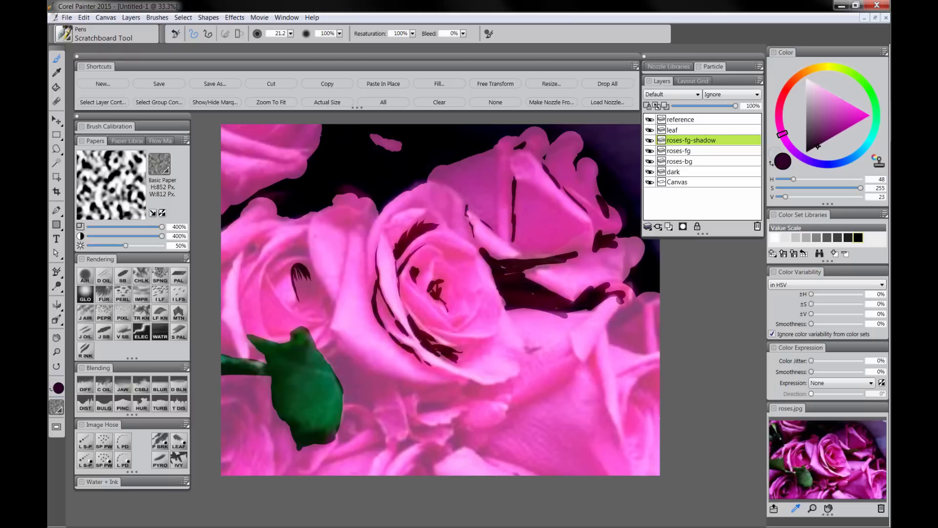
Paint dark shadows beneath the central rose beside the leaf and between the petals at the bottom centre on roses-fg-shadow
mouse_move(423, 389)
mouse_down()
mouse_move(399, 386)
mouse_move(406, 395)
mouse_move(483, 387)
mouse_move(368, 370)
mouse_up()
mouse_move(339, 351)
mouse_down()
mouse_move(340, 375)
mouse_move(361, 373)
mouse_move(341, 382)
mouse_move(347, 404)
mouse_move(360, 374)
mouse_move(378, 388)
mouse_move(371, 408)
mouse_move(405, 391)
mouse_up()
drag(420, 408, 456, 406)
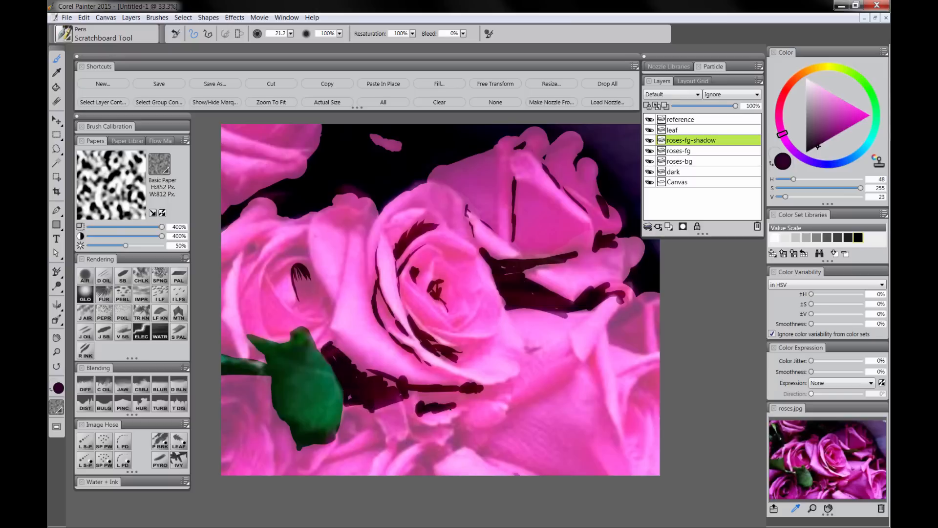
drag(416, 440, 386, 473)
mouse_move(409, 416)
mouse_down()
mouse_move(458, 425)
mouse_move(413, 473)
mouse_up()
drag(472, 446, 493, 468)
Paint the dark shadows in the roses at the canvas's right edge and in the folds of the lower-left rose
drag(612, 341, 655, 296)
drag(655, 307, 657, 337)
drag(636, 400, 659, 375)
mouse_move(223, 395)
mouse_down()
mouse_move(255, 384)
mouse_move(246, 432)
mouse_up()
mouse_move(224, 422)
mouse_down()
mouse_move(223, 449)
mouse_move(250, 453)
mouse_up()
Add dark shadow strokes along the upper folds and around the heart of the left foreground rose
drag(267, 270, 292, 250)
drag(292, 250, 307, 235)
drag(299, 268, 305, 298)
drag(230, 259, 223, 281)
drag(245, 255, 257, 245)
drag(253, 260, 262, 250)
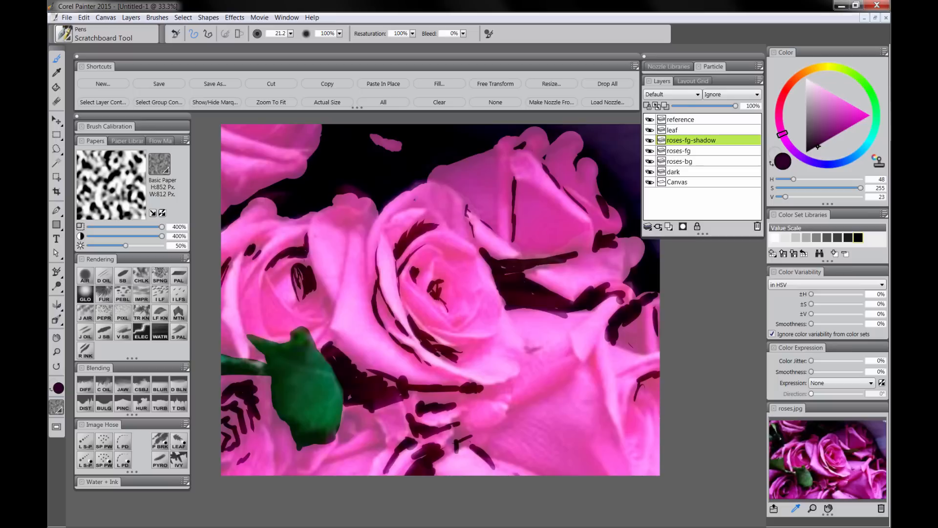
Fill in small remaining shadows around the leaf's lower edge, between the upper roses and among the bottom petals
drag(375, 206, 370, 213)
drag(524, 274, 551, 262)
drag(625, 249, 625, 268)
mouse_move(345, 414)
mouse_down()
mouse_move(359, 426)
mouse_move(339, 443)
mouse_up()
drag(343, 441, 357, 435)
drag(275, 413, 288, 427)
drag(297, 458, 323, 444)
drag(446, 446, 457, 434)
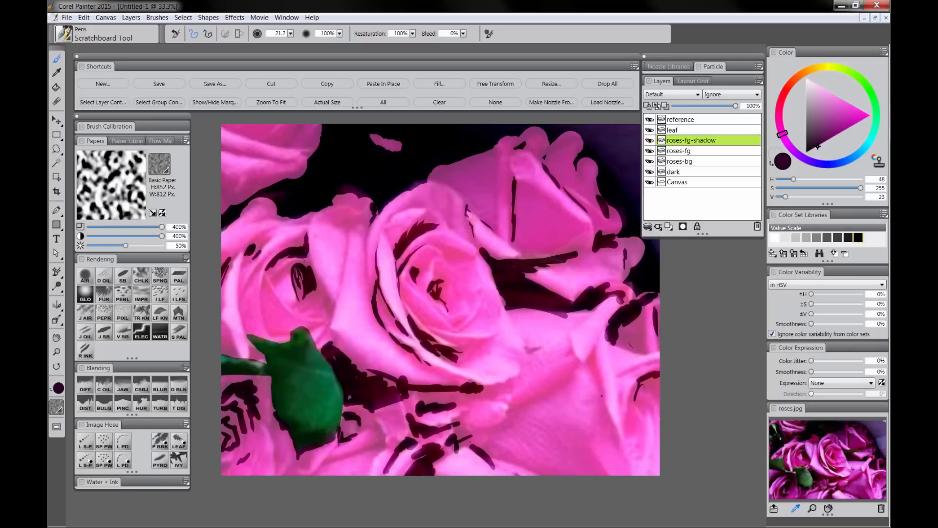
Create a new layer named roses-fg-mid
click(668, 226)
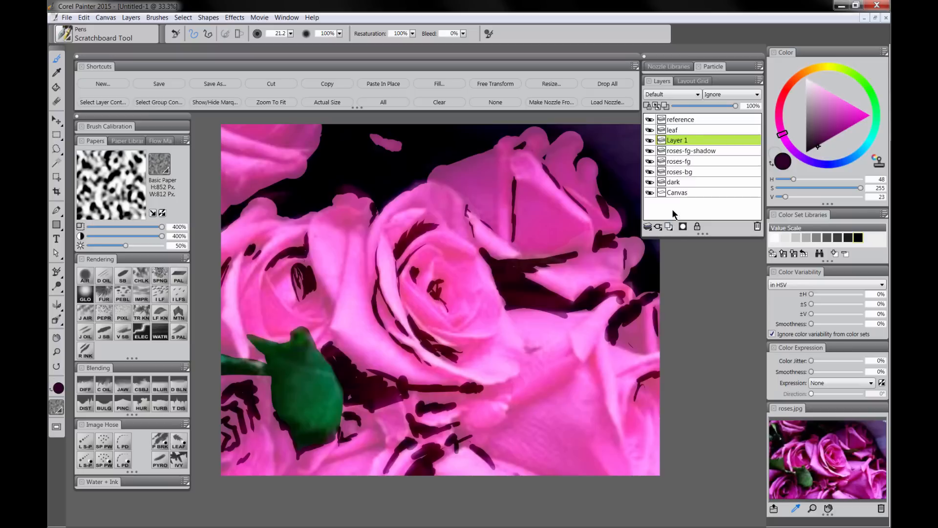
double_click(684, 139)
text(roses-fg-mid)
key(Return)
Compare the painting without the reference, place roses-fg-mid below roses-fg-shadow, and choose a medium pink with HSV 53, 143, 131
click(839, 134)
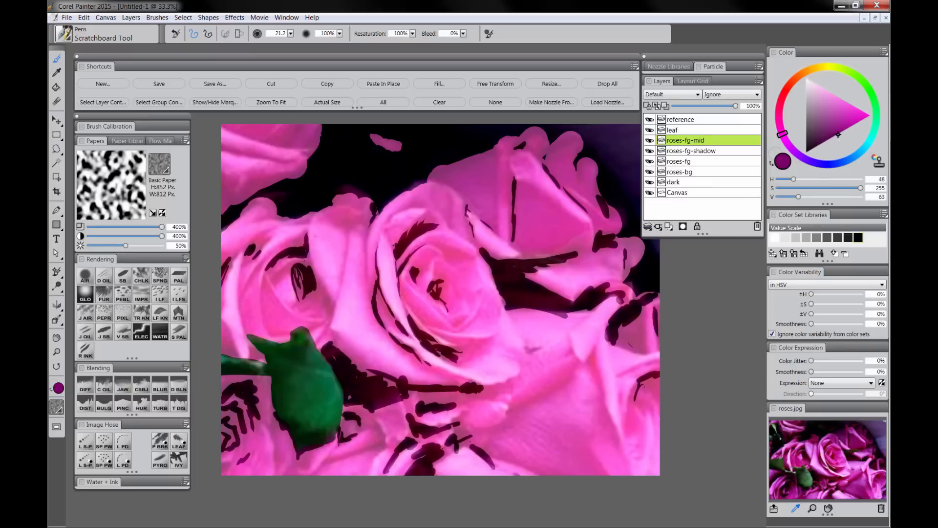
click(650, 120)
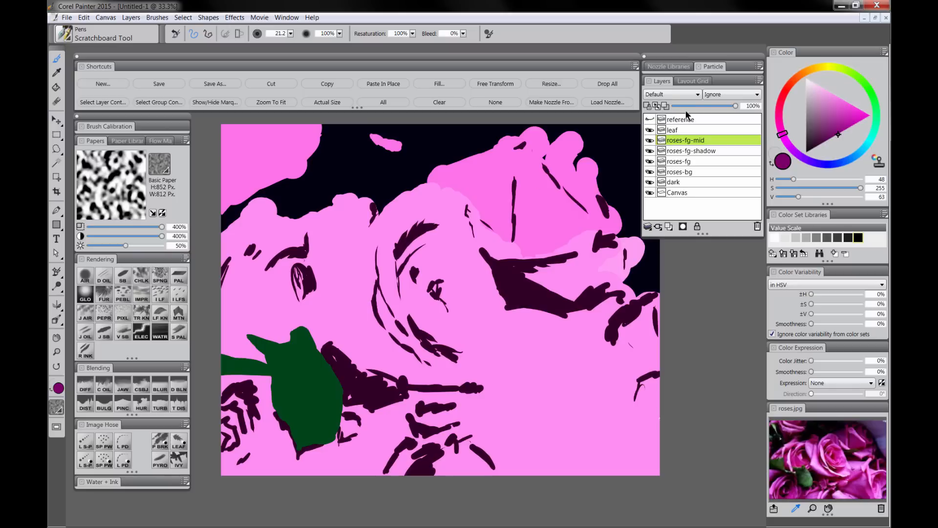
click(650, 119)
drag(782, 135, 784, 131)
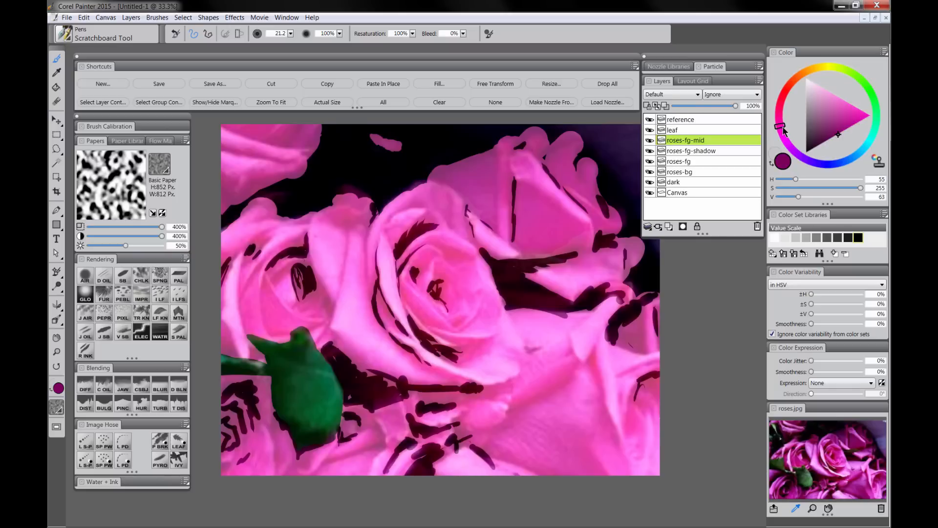
drag(845, 133, 848, 119)
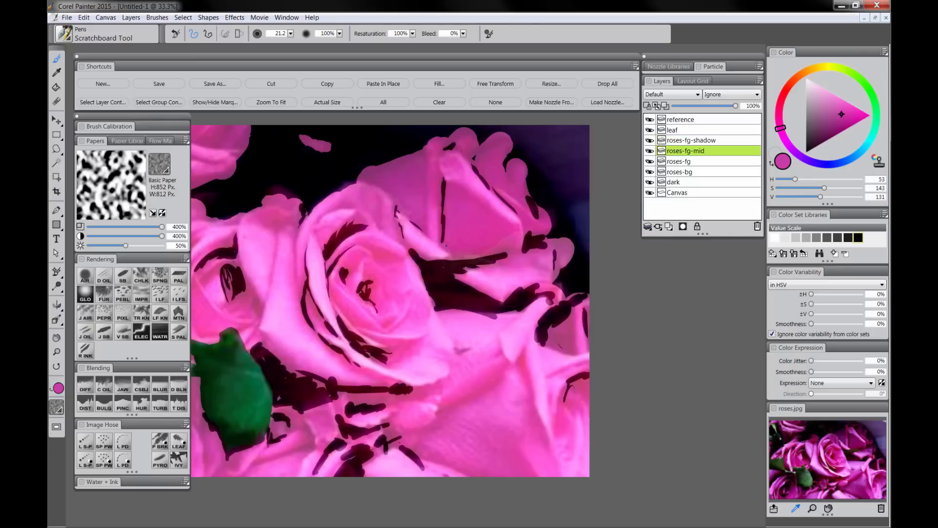
Paint medium pink tones on the background rose's inner petal and along its ruffled right-hand petals on roses-fg-mid
mouse_move(446, 245)
mouse_down()
mouse_move(489, 248)
mouse_move(501, 236)
mouse_move(454, 223)
mouse_move(447, 206)
mouse_move(459, 196)
mouse_move(475, 210)
mouse_move(486, 205)
mouse_move(480, 219)
mouse_up()
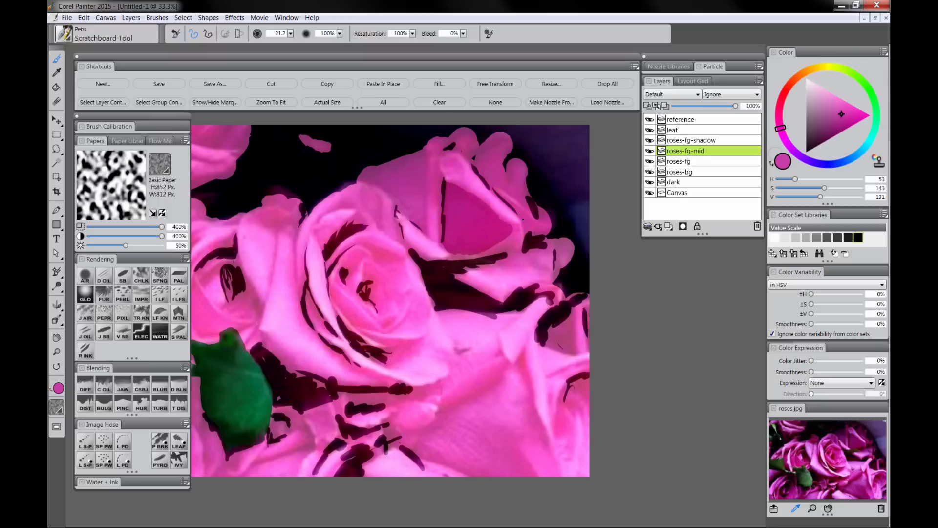
mouse_move(493, 170)
mouse_down()
mouse_move(482, 165)
mouse_move(491, 149)
mouse_move(481, 145)
mouse_move(500, 135)
mouse_up()
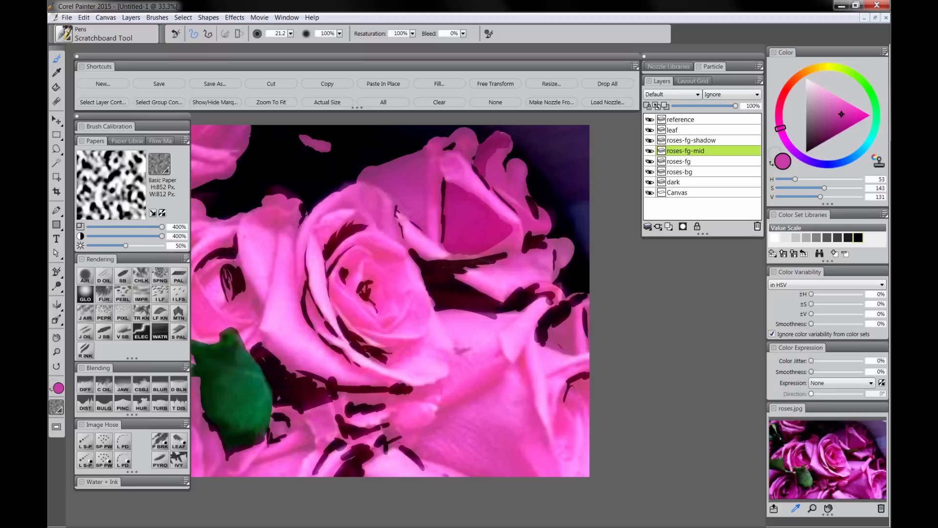
mouse_move(511, 171)
mouse_down()
mouse_move(511, 183)
mouse_move(518, 165)
mouse_move(503, 194)
mouse_move(524, 203)
mouse_move(528, 227)
mouse_move(545, 238)
mouse_move(530, 252)
mouse_move(477, 251)
mouse_move(518, 245)
mouse_move(538, 264)
mouse_move(562, 242)
mouse_up()
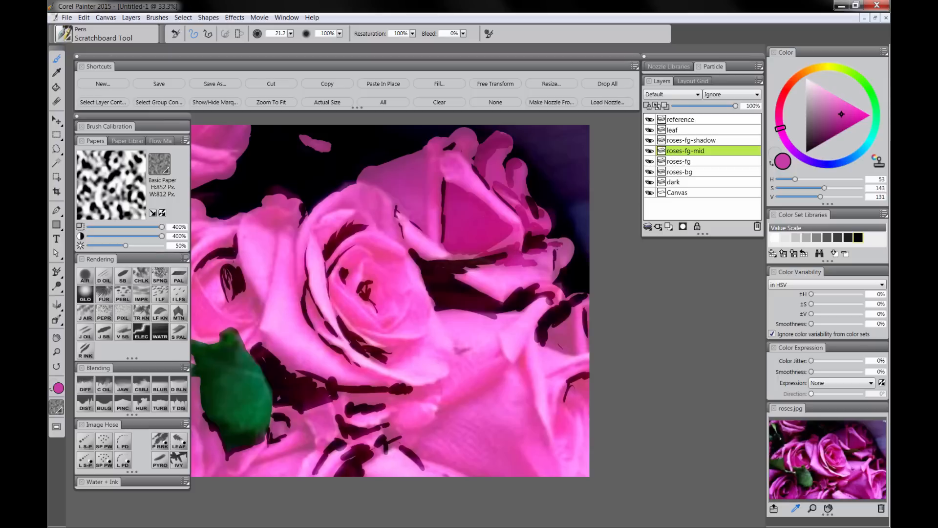
Paint medium pink tones on the roses at the right edge and along the large lower petals' folds
drag(537, 290, 553, 287)
mouse_move(572, 320)
mouse_down()
mouse_move(565, 342)
mouse_move(548, 328)
mouse_move(558, 349)
mouse_move(585, 344)
mouse_up()
drag(550, 376, 589, 361)
drag(571, 385, 563, 409)
mouse_move(562, 409)
mouse_down()
mouse_move(579, 383)
mouse_move(584, 438)
mouse_move(569, 410)
mouse_move(568, 457)
mouse_move(508, 477)
mouse_move(422, 458)
mouse_move(384, 436)
mouse_move(433, 429)
mouse_move(521, 362)
mouse_move(542, 431)
mouse_up()
mouse_move(487, 392)
mouse_down()
mouse_move(437, 412)
mouse_move(427, 390)
mouse_move(442, 385)
mouse_move(345, 397)
mouse_move(402, 402)
mouse_up()
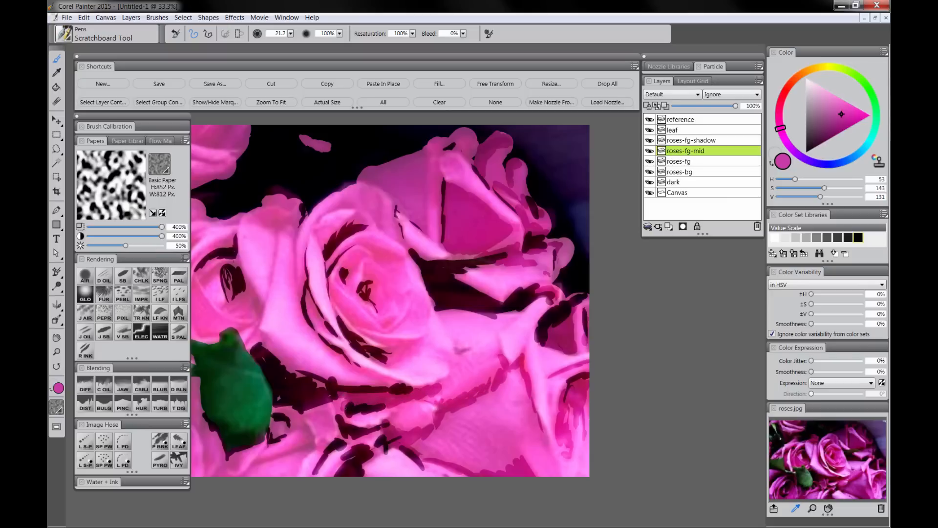
Paint medium pink tones among the bottom-centre petals, beneath the central rose and around the leaf
mouse_move(344, 399)
mouse_down()
mouse_move(332, 415)
mouse_move(275, 412)
mouse_move(289, 410)
mouse_move(291, 432)
mouse_move(270, 423)
mouse_move(295, 450)
mouse_move(243, 475)
mouse_up()
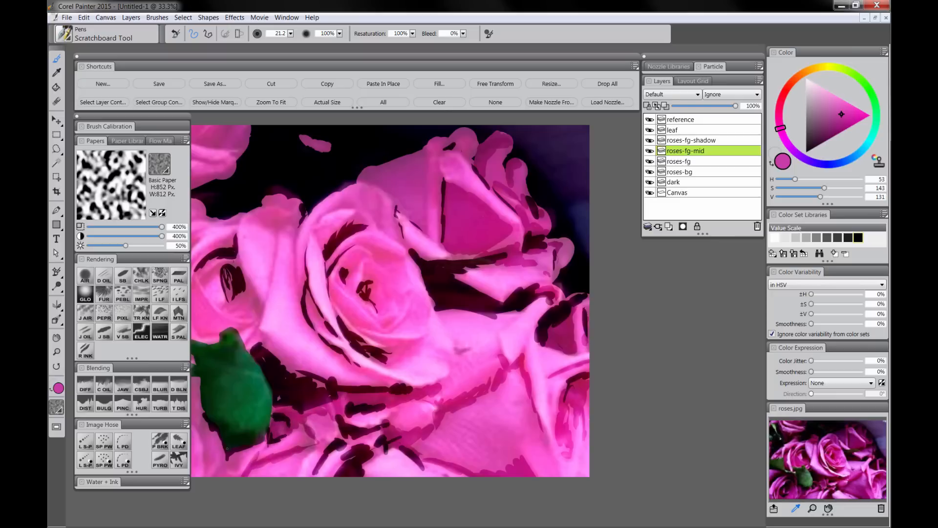
mouse_move(209, 444)
mouse_down()
mouse_move(206, 477)
mouse_move(194, 415)
mouse_up()
drag(294, 414, 369, 409)
mouse_move(239, 413)
mouse_down()
mouse_move(230, 416)
mouse_move(242, 426)
mouse_move(234, 456)
mouse_move(246, 453)
mouse_move(254, 429)
mouse_up()
drag(227, 426, 234, 442)
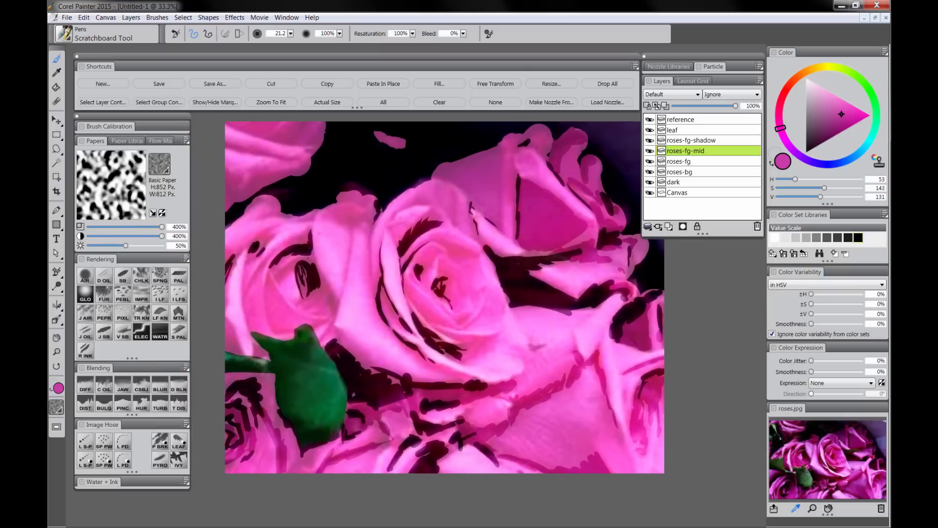
Paint medium pink tones over the lower-left rose and the petals directly above and below the leaf
mouse_move(246, 401)
mouse_down()
mouse_move(249, 449)
mouse_move(262, 418)
mouse_up()
mouse_move(230, 401)
mouse_down()
mouse_move(243, 396)
mouse_move(230, 376)
mouse_move(259, 384)
mouse_move(266, 411)
mouse_up()
drag(263, 376, 281, 432)
drag(266, 450, 242, 472)
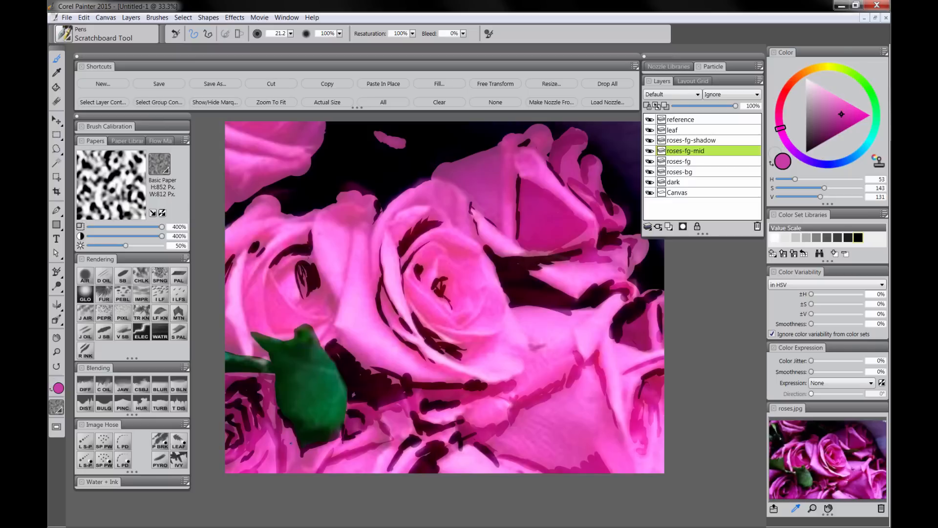
mouse_move(287, 430)
mouse_down()
mouse_move(291, 464)
mouse_move(341, 442)
mouse_up()
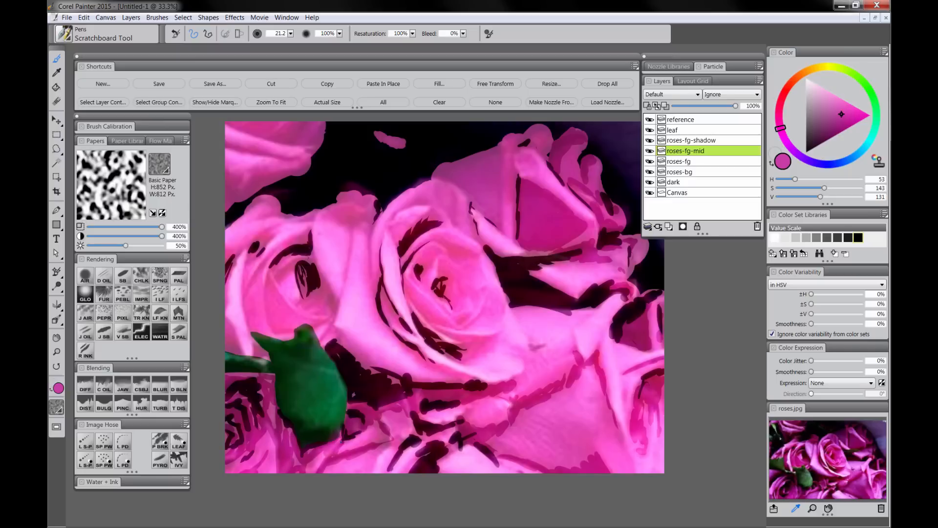
mouse_move(227, 338)
mouse_down()
mouse_move(230, 352)
mouse_move(269, 359)
mouse_up()
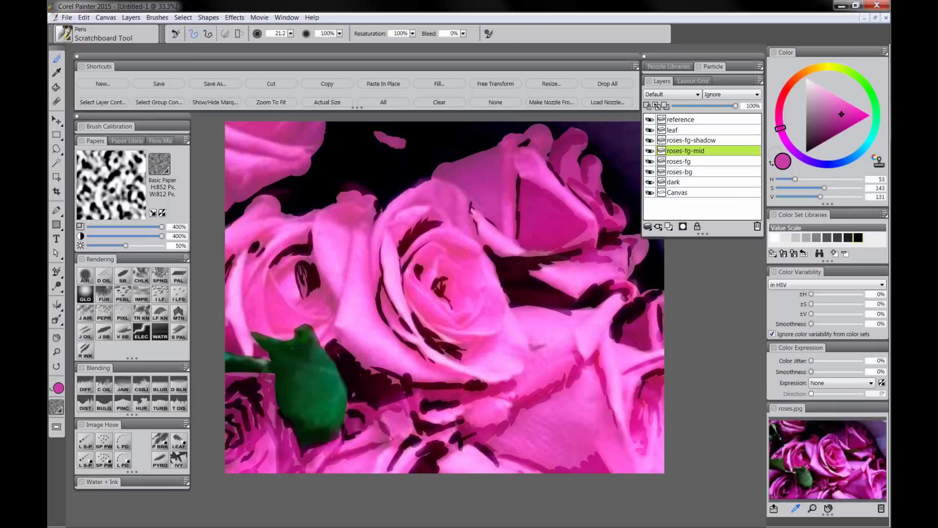
Paint medium pink strokes along the outer petals and inner folds of the left foreground rose
mouse_move(320, 344)
mouse_down()
mouse_move(336, 318)
mouse_move(352, 232)
mouse_up()
mouse_move(244, 299)
mouse_down()
mouse_move(245, 247)
mouse_move(282, 227)
mouse_move(280, 214)
mouse_move(248, 208)
mouse_move(270, 196)
mouse_up()
mouse_move(233, 225)
mouse_down()
mouse_move(300, 220)
mouse_move(358, 190)
mouse_move(375, 196)
mouse_move(345, 211)
mouse_move(364, 217)
mouse_move(372, 205)
mouse_move(370, 280)
mouse_up()
mouse_move(296, 262)
mouse_down()
mouse_move(272, 295)
mouse_move(296, 325)
mouse_move(278, 299)
mouse_move(279, 330)
mouse_move(326, 322)
mouse_move(335, 305)
mouse_up()
mouse_move(321, 272)
mouse_down()
mouse_move(334, 296)
mouse_move(300, 299)
mouse_move(335, 311)
mouse_up()
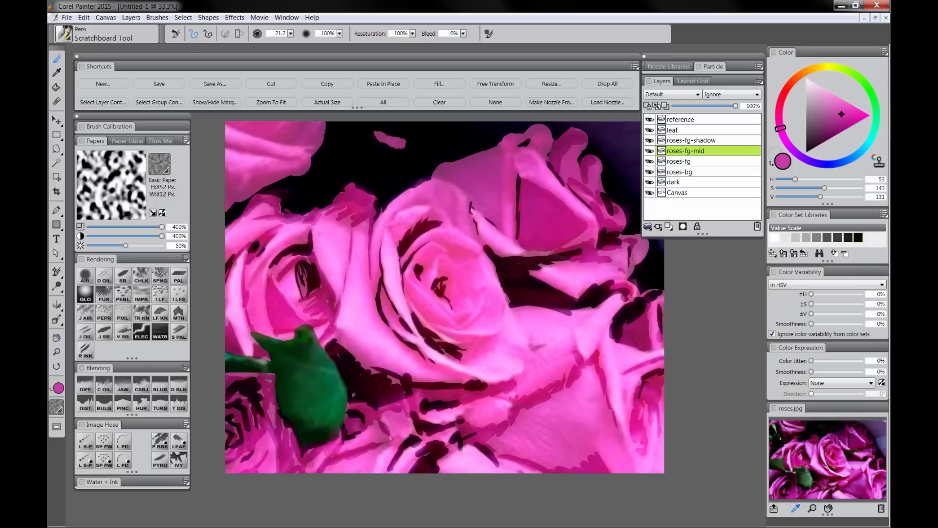
drag(249, 293, 288, 244)
mouse_move(264, 273)
mouse_down()
mouse_move(258, 308)
mouse_move(267, 335)
mouse_up()
mouse_move(267, 334)
mouse_down()
mouse_move(252, 294)
mouse_move(282, 283)
mouse_move(291, 259)
mouse_up()
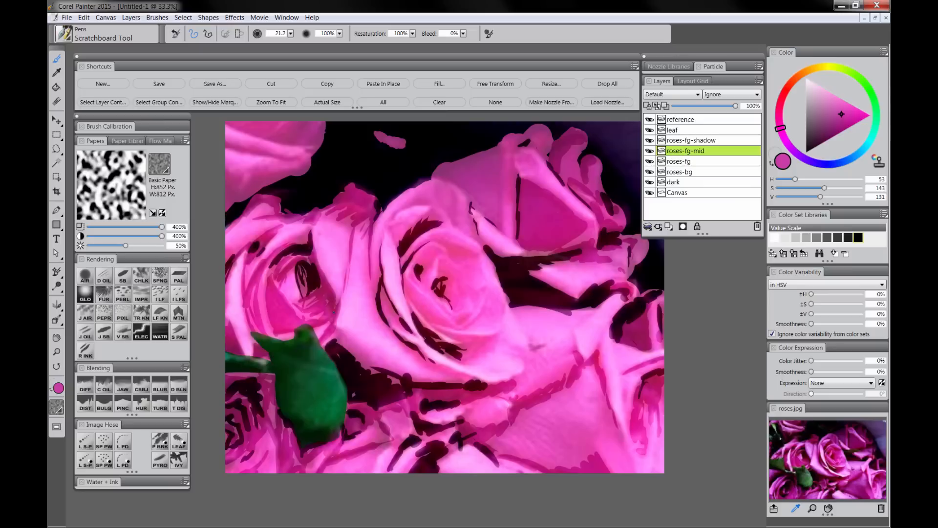
Add medium pink strokes under the central rose, in its upper inner folds and along its left edge
drag(379, 387, 355, 386)
mouse_move(416, 240)
mouse_down()
mouse_move(444, 249)
mouse_move(431, 257)
mouse_move(440, 233)
mouse_move(420, 214)
mouse_move(394, 204)
mouse_move(369, 215)
mouse_move(398, 202)
mouse_up()
drag(351, 225, 348, 242)
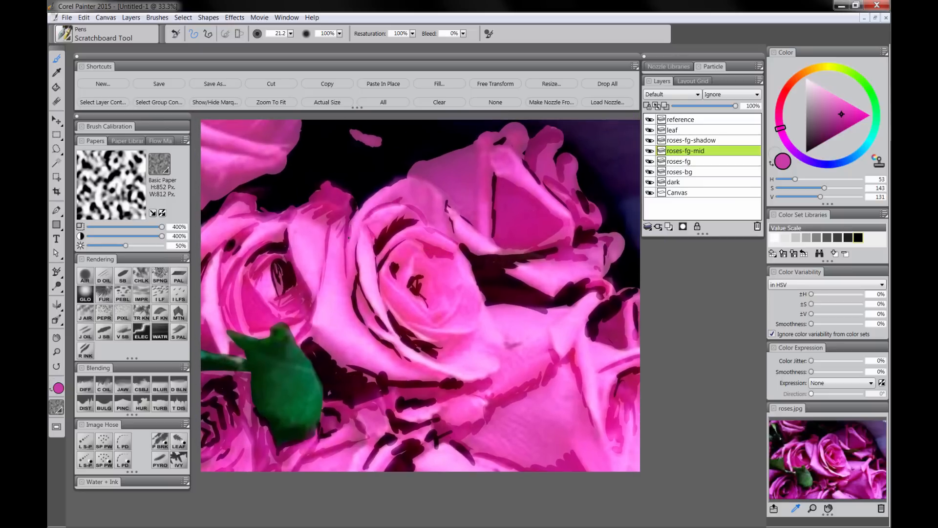
Cover the background rose's large left petal in medium pink and add strokes along its top edge
drag(430, 186, 409, 182)
drag(416, 177, 443, 188)
mouse_move(417, 165)
mouse_down()
mouse_move(457, 159)
mouse_move(443, 181)
mouse_move(472, 221)
mouse_move(469, 175)
mouse_move(459, 199)
mouse_move(471, 176)
mouse_move(466, 166)
mouse_move(427, 165)
mouse_up()
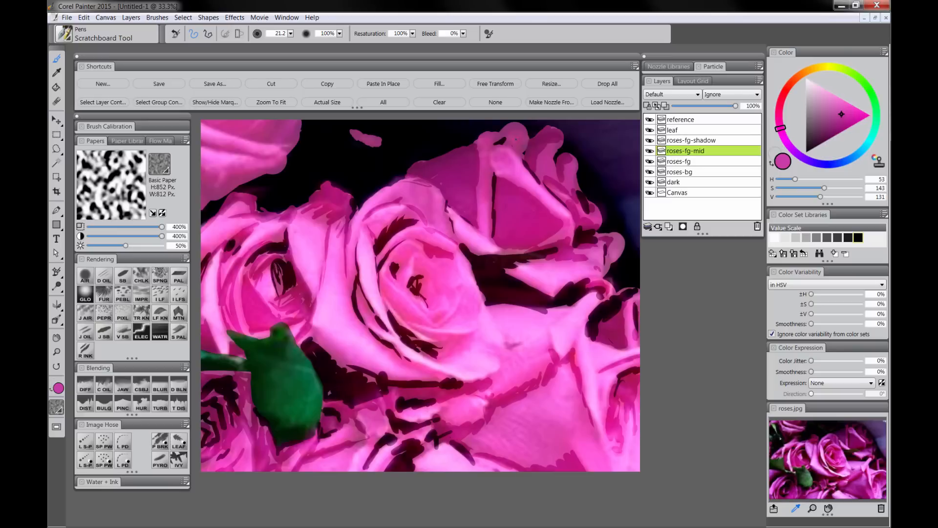
mouse_move(507, 129)
mouse_down()
mouse_move(496, 142)
mouse_move(510, 137)
mouse_up()
mouse_move(504, 146)
mouse_down()
mouse_move(526, 156)
mouse_move(481, 154)
mouse_up()
mouse_move(490, 159)
mouse_down()
mouse_move(489, 213)
mouse_move(495, 172)
mouse_move(532, 180)
mouse_move(525, 137)
mouse_up()
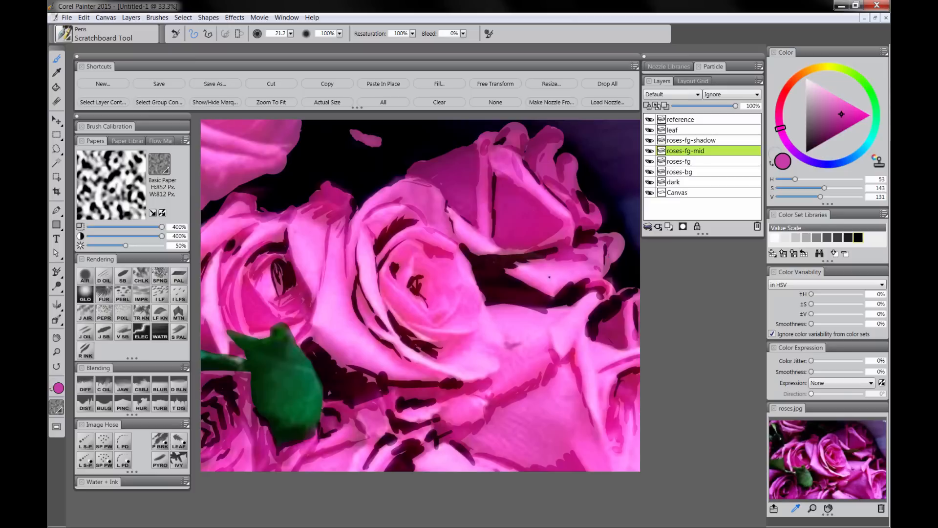
Paint medium pink strokes around the central rose's inner petals and on the fold of the right-hand petal
mouse_move(425, 274)
mouse_down()
mouse_move(417, 262)
mouse_move(394, 306)
mouse_move(429, 331)
mouse_up()
mouse_move(422, 322)
mouse_down()
mouse_move(406, 313)
mouse_move(430, 323)
mouse_move(443, 317)
mouse_up()
drag(444, 317, 433, 325)
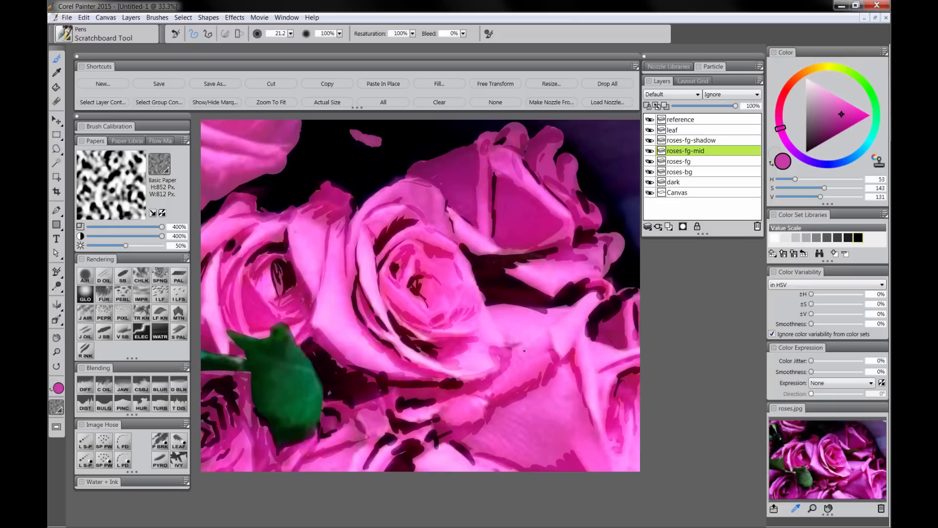
drag(584, 347, 578, 357)
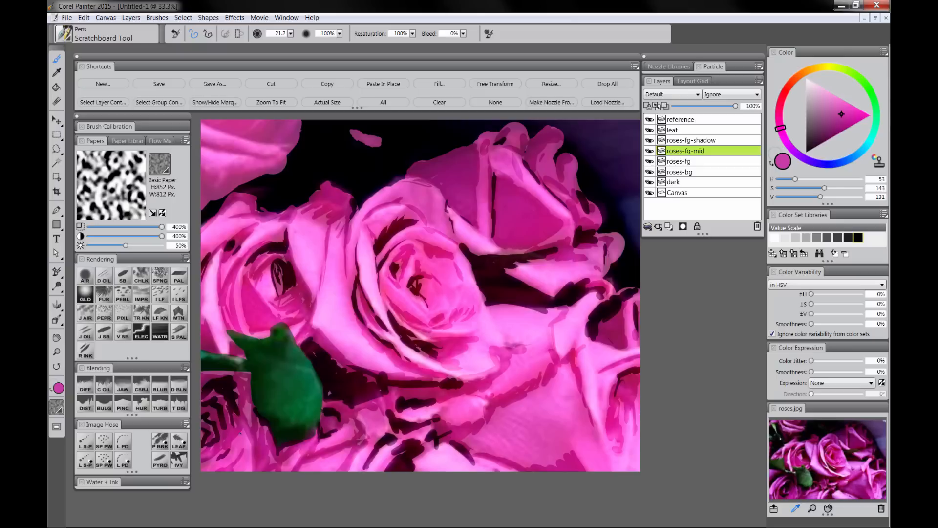
Paint medium pink streaks across the upper-left background rose and short strokes on the large lower petal
mouse_move(204, 199)
mouse_down()
mouse_move(209, 178)
mouse_move(228, 180)
mouse_move(206, 206)
mouse_move(218, 176)
mouse_move(281, 167)
mouse_move(285, 160)
mouse_move(214, 150)
mouse_move(208, 131)
mouse_move(228, 126)
mouse_move(280, 142)
mouse_move(295, 125)
mouse_move(251, 122)
mouse_up()
drag(238, 125, 227, 123)
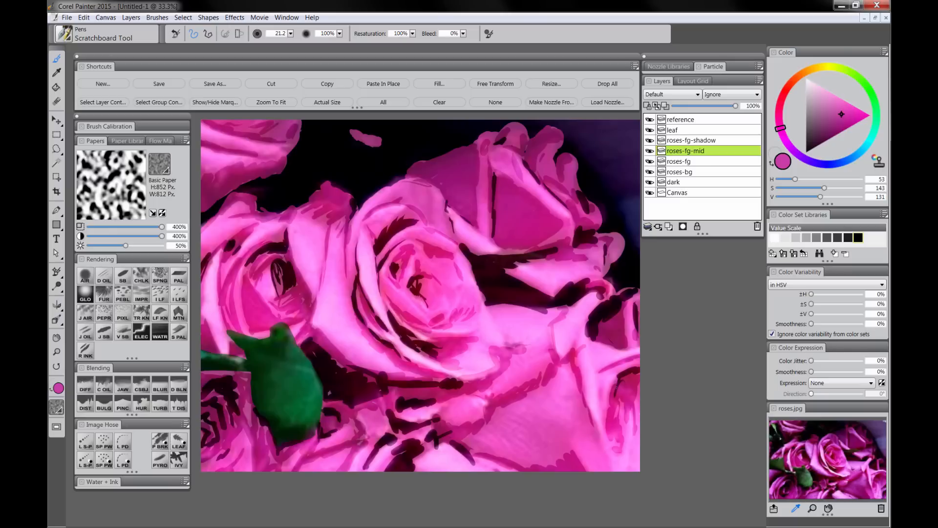
drag(495, 418, 519, 432)
drag(506, 426, 469, 455)
mouse_move(508, 427)
mouse_down()
mouse_move(521, 439)
mouse_move(539, 435)
mouse_up()
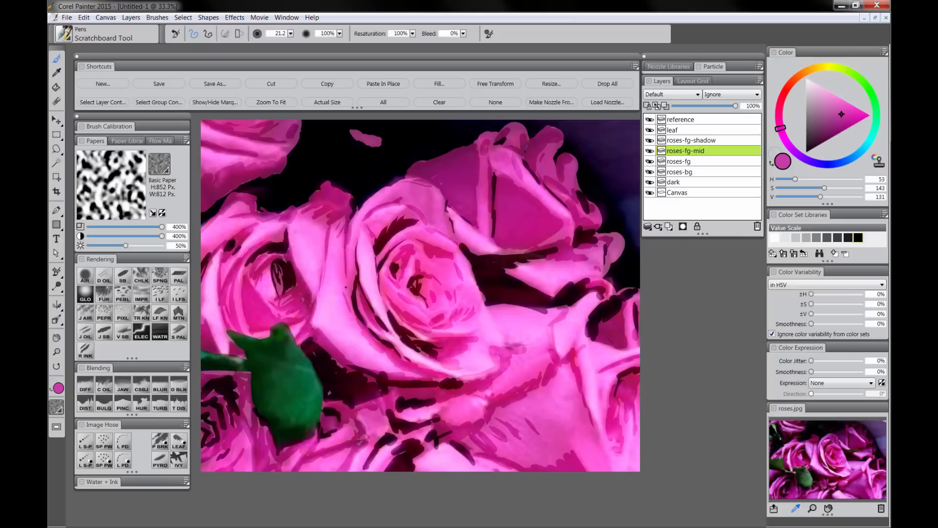
Add short medium pink strokes along the central rose's left and upper outer petals and beneath the background rose
drag(351, 310, 366, 335)
drag(398, 197, 394, 193)
drag(402, 190, 411, 204)
drag(418, 191, 417, 206)
drag(431, 197, 427, 219)
drag(438, 216, 434, 225)
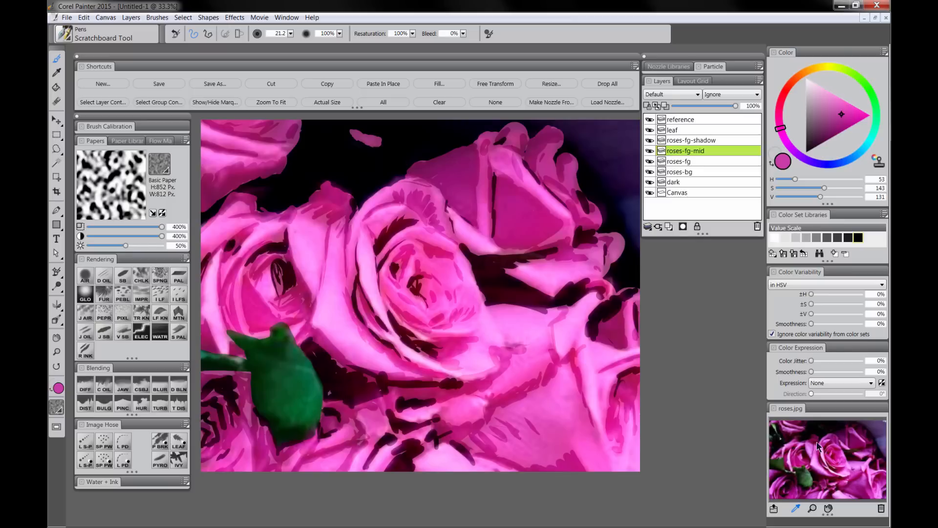
drag(521, 269, 536, 277)
Hide the reference layer and examine the whole painting at 25% and 33.3% zoom
click(649, 119)
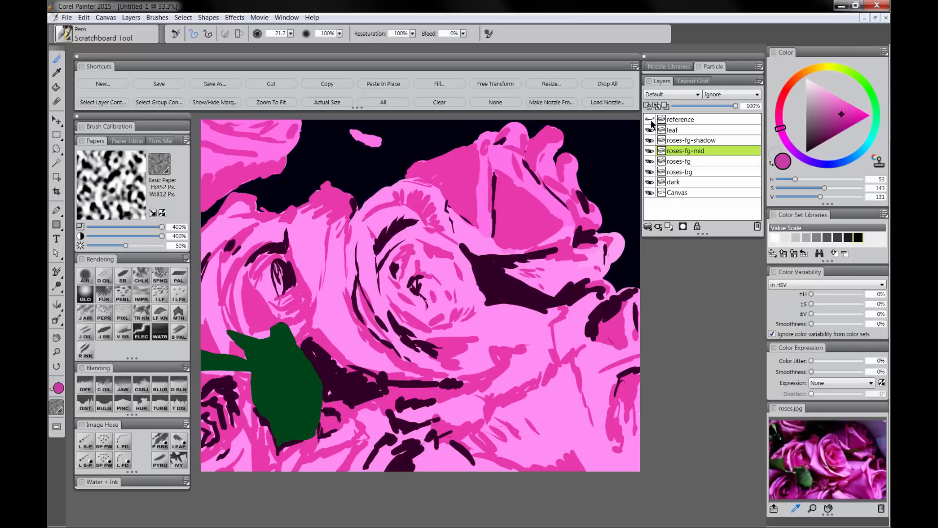
click(57, 352)
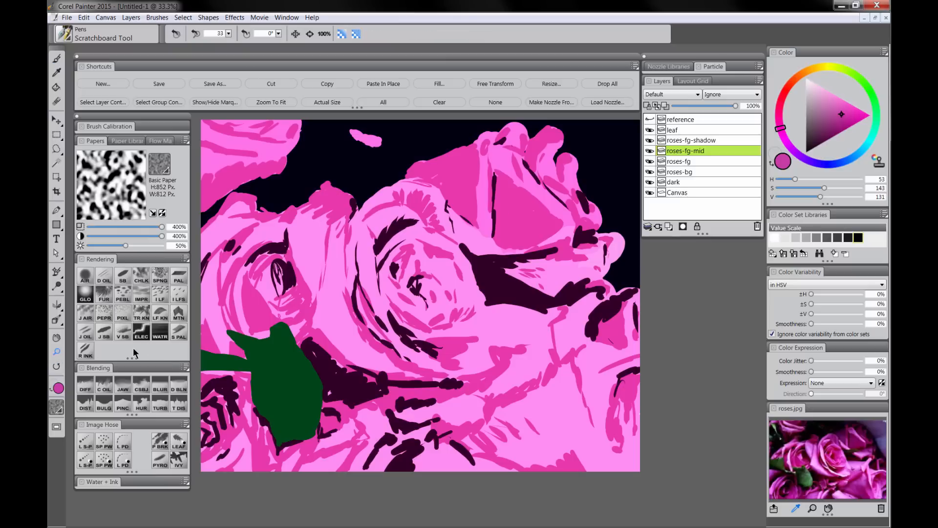
alt+click(410, 335)
drag(405, 343, 432, 298)
scroll(594, 443, down, 3)
scroll(431, 295, up, 3)
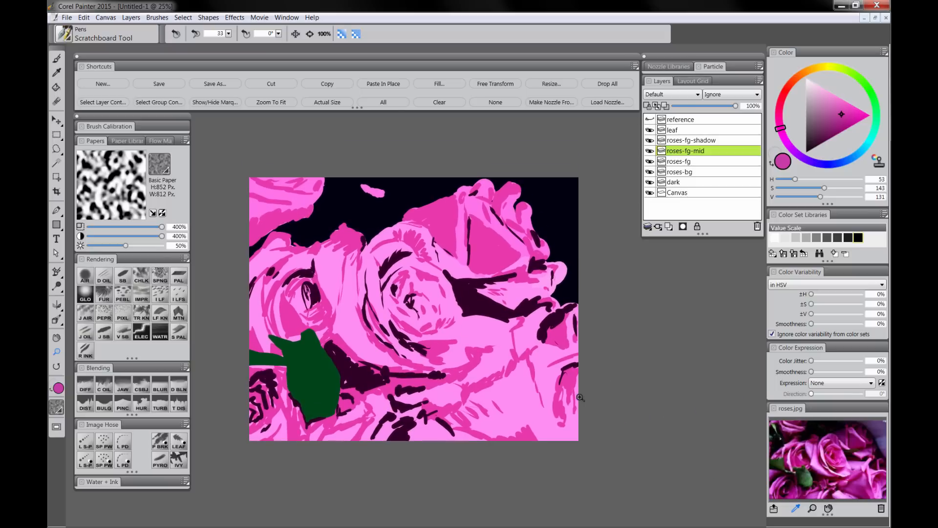
click(446, 339)
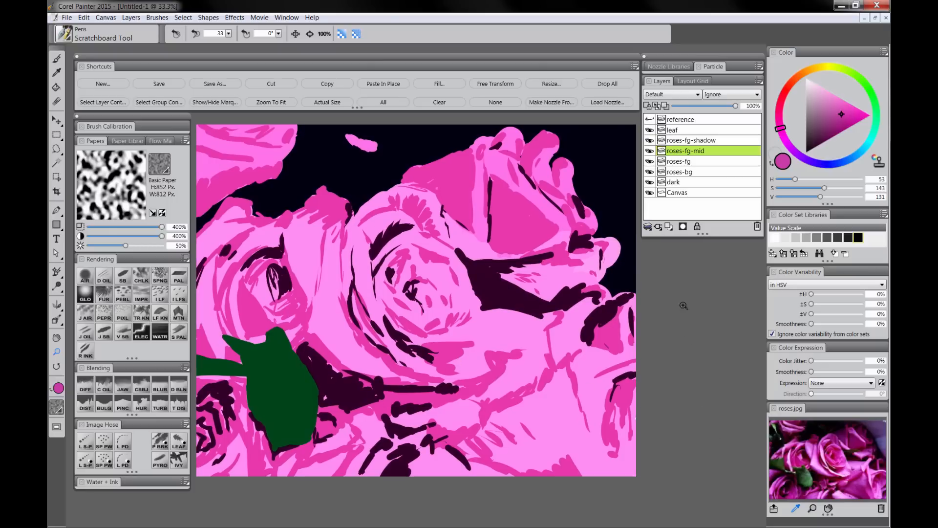
Create a roses-fg-hl layer above the shadows, choose pale pink with HSV 59, 255, 242 and brush size 8.9, and show the reference
click(669, 227)
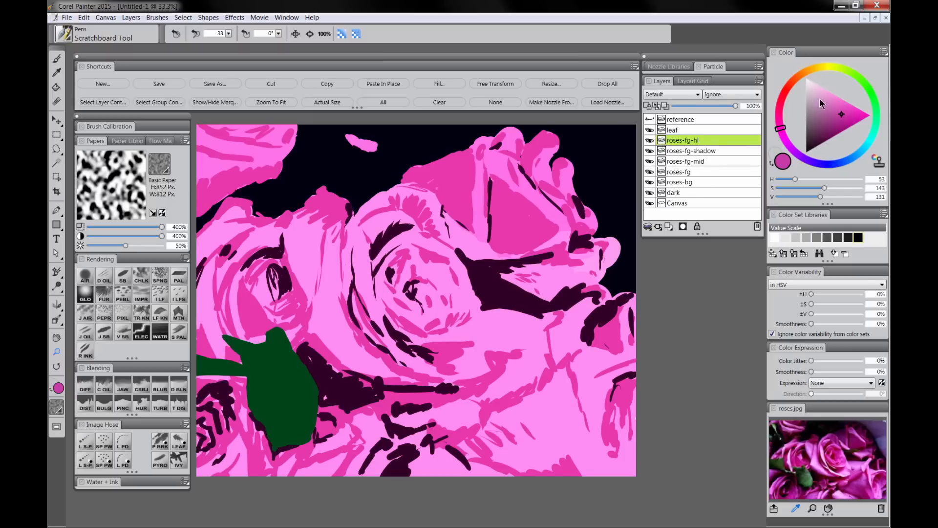
drag(820, 98, 813, 81)
drag(784, 126, 780, 120)
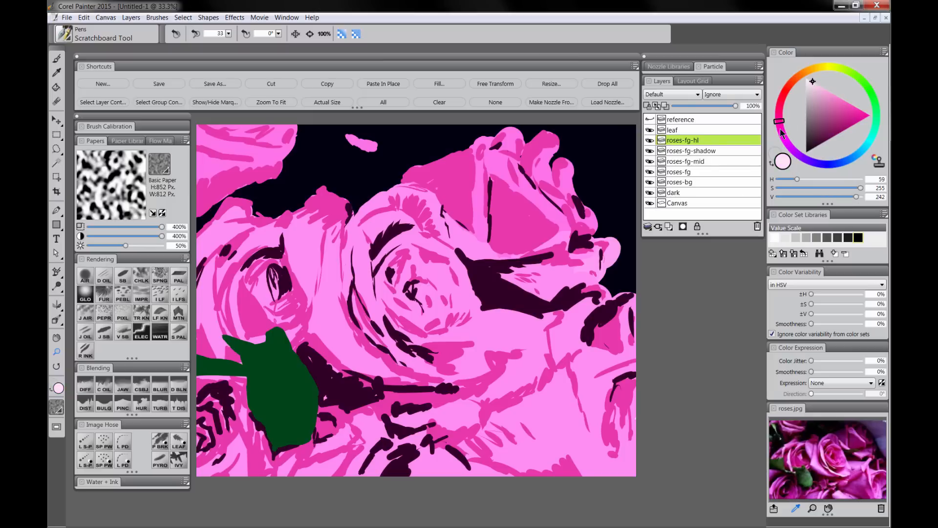
key(b)
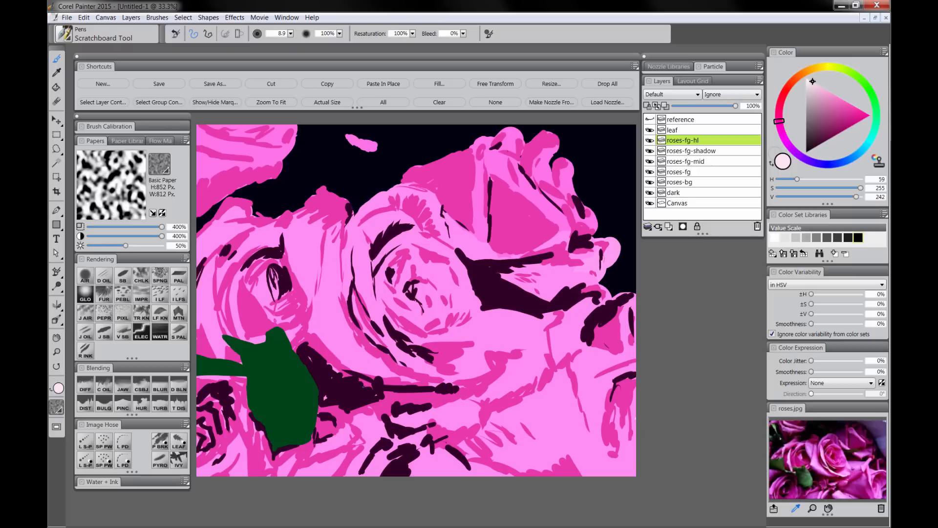
click(650, 120)
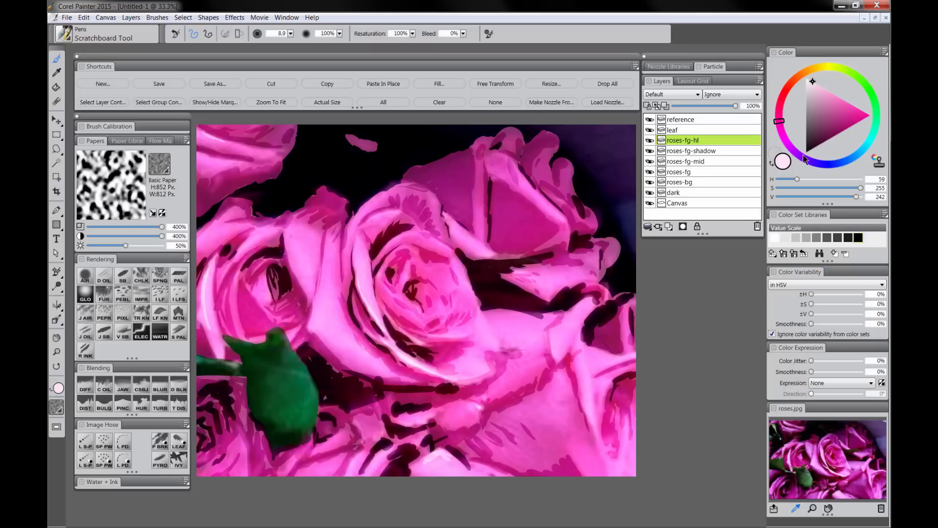
Choose light pink with HSV 59, 255, 218, hide the reference layer and dab the pale highlight on the bottom petal
click(823, 87)
drag(824, 84, 826, 89)
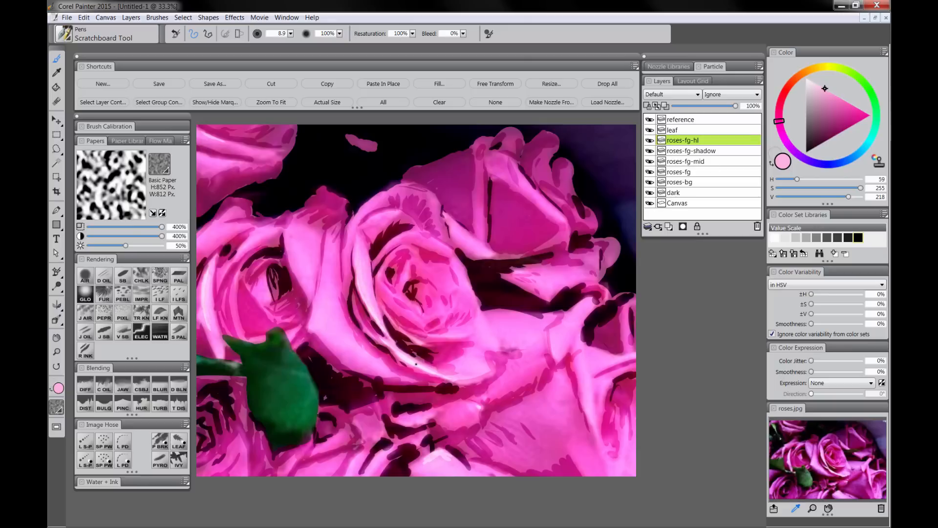
click(650, 119)
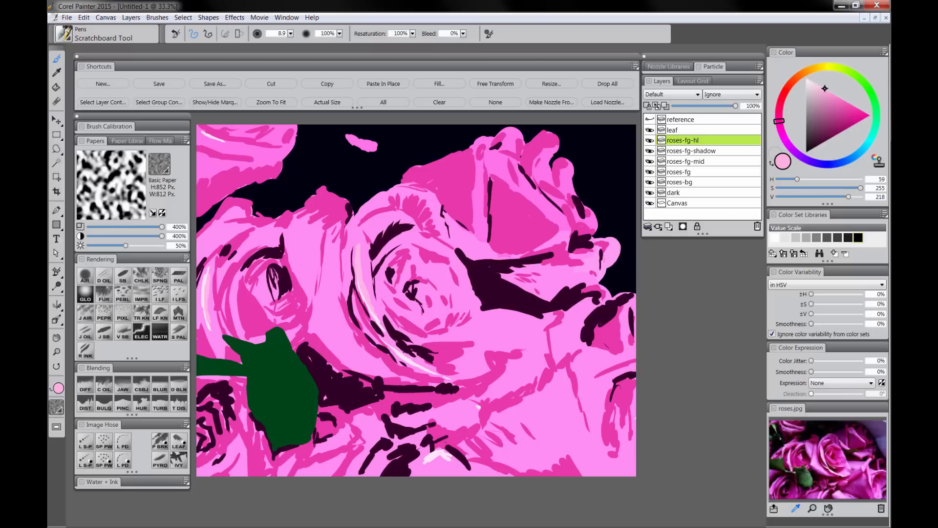
drag(437, 459, 441, 458)
Choose deep pink with HSV 59, 176, 126 and paint thin curved strokes inside the central rose
drag(838, 122, 851, 120)
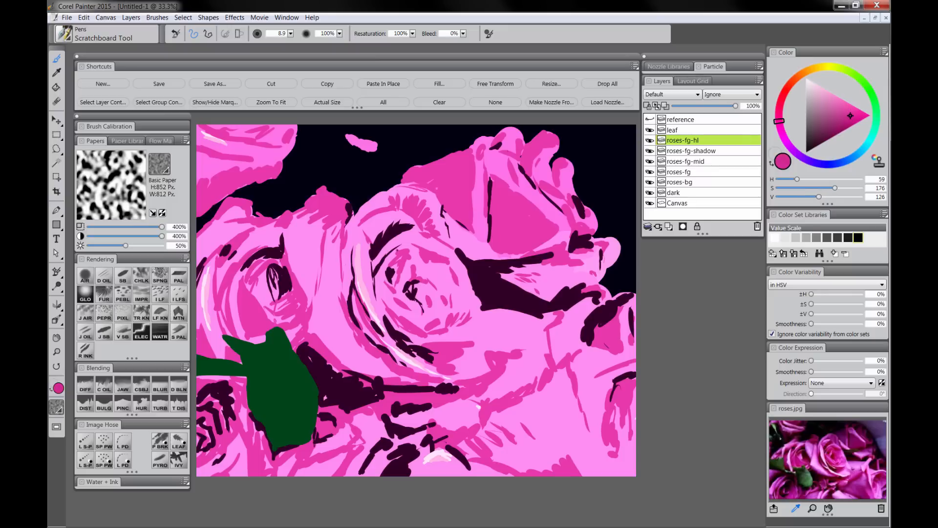
mouse_move(381, 252)
mouse_down()
mouse_move(396, 241)
mouse_move(380, 297)
mouse_move(410, 239)
mouse_move(432, 250)
mouse_move(410, 261)
mouse_up()
drag(382, 294, 395, 313)
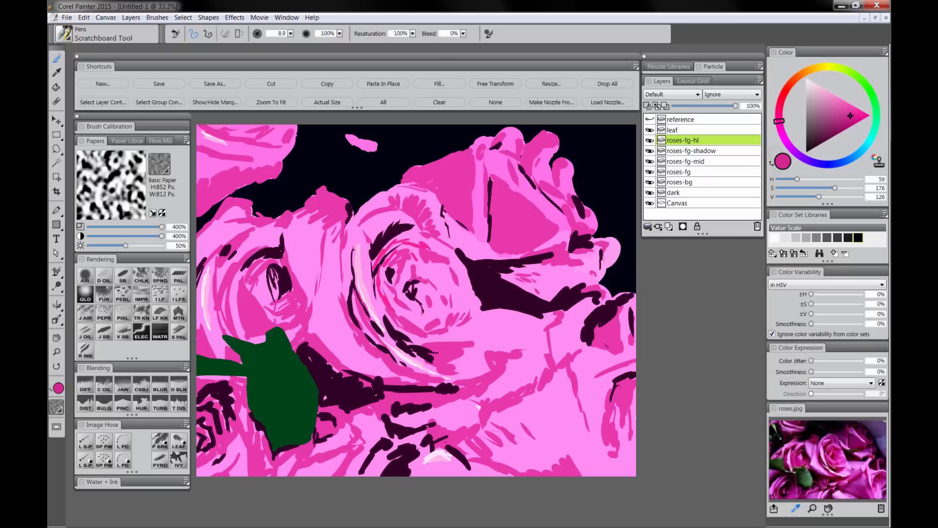
Enlarge the brush to 35.1 and paint deep pink strokes around the central rose's upper, right and lower inner petals
key(bracketright)
key(bracketright)
key(bracketright)
key(bracketright)
key(bracketright)
drag(362, 228, 401, 217)
mouse_move(397, 200)
mouse_down()
mouse_move(414, 203)
mouse_move(415, 227)
mouse_move(463, 265)
mouse_up()
drag(448, 279, 451, 298)
drag(389, 320, 413, 338)
mouse_move(379, 279)
mouse_down()
mouse_move(390, 317)
mouse_move(456, 341)
mouse_up()
Add deep pink strokes to the upper-right rose's petals, the right-edge rose, the bottom petal and the lower-left rose
drag(495, 183, 517, 201)
drag(498, 161, 497, 178)
mouse_move(504, 143)
mouse_down()
mouse_move(515, 140)
mouse_move(536, 176)
mouse_up()
drag(612, 430, 620, 445)
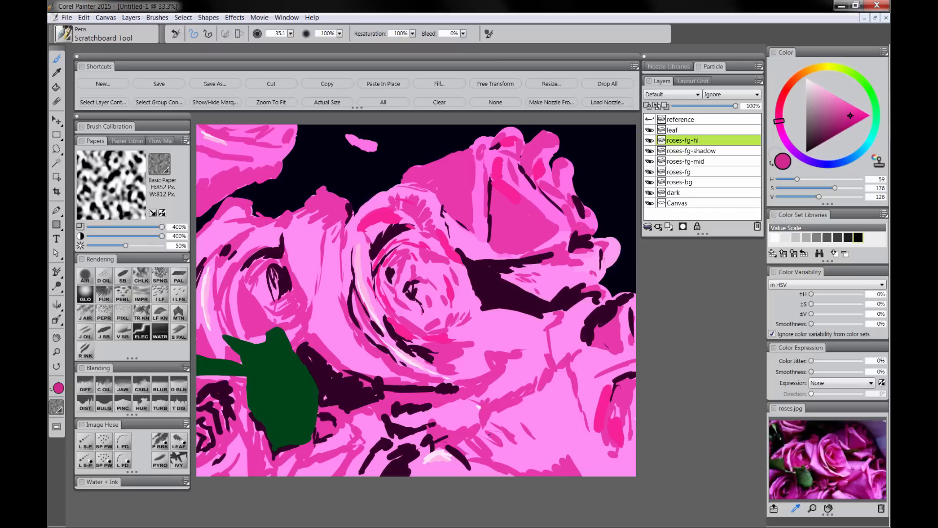
drag(434, 430, 463, 431)
drag(237, 446, 213, 462)
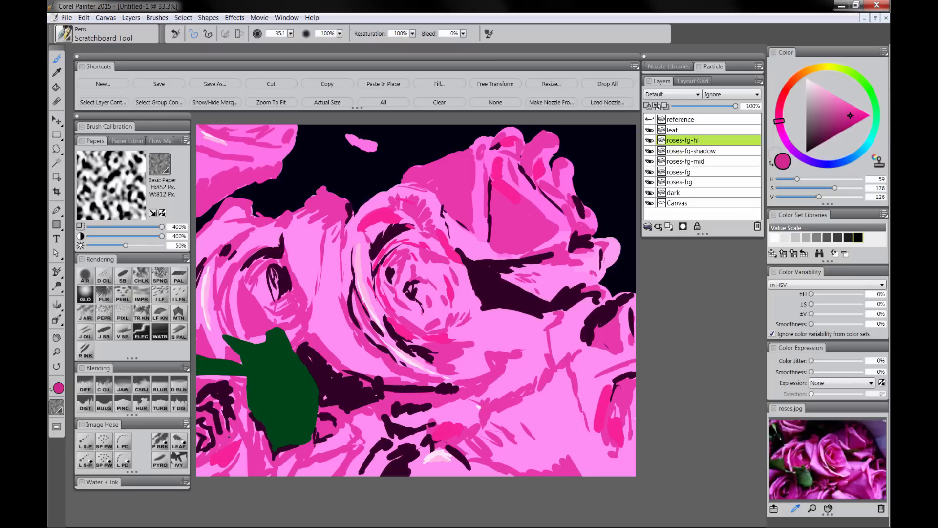
drag(220, 420, 225, 434)
drag(238, 397, 213, 381)
Paint deep pink strokes in the left rose, the upper-right rose's outer petal and the upper-left background rose
mouse_move(246, 298)
mouse_down()
mouse_move(255, 323)
mouse_move(249, 311)
mouse_move(300, 317)
mouse_up()
drag(453, 167, 427, 177)
drag(434, 185, 452, 203)
drag(215, 147, 264, 156)
drag(268, 171, 201, 198)
Choose pink with HSV 48, 220, 172 and streak the central rose's left petals and the left rose's inner side
alt+click(335, 328)
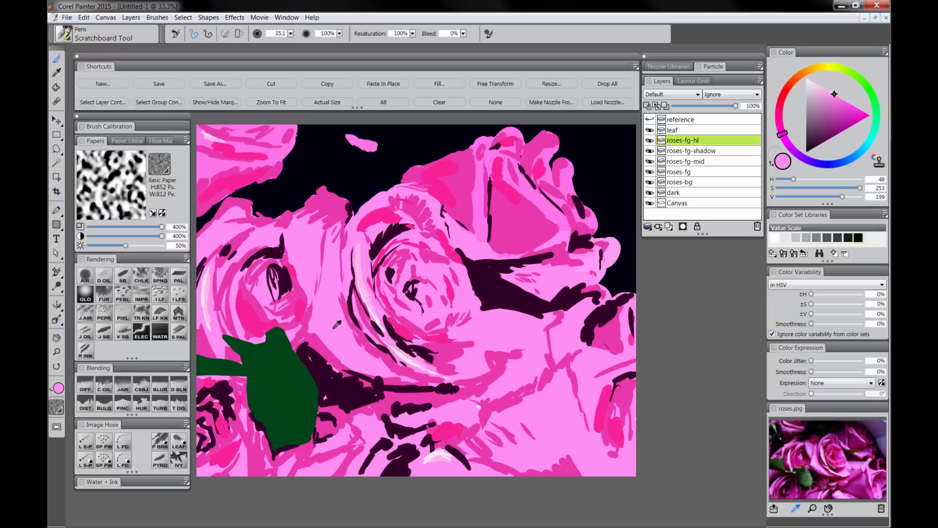
click(842, 102)
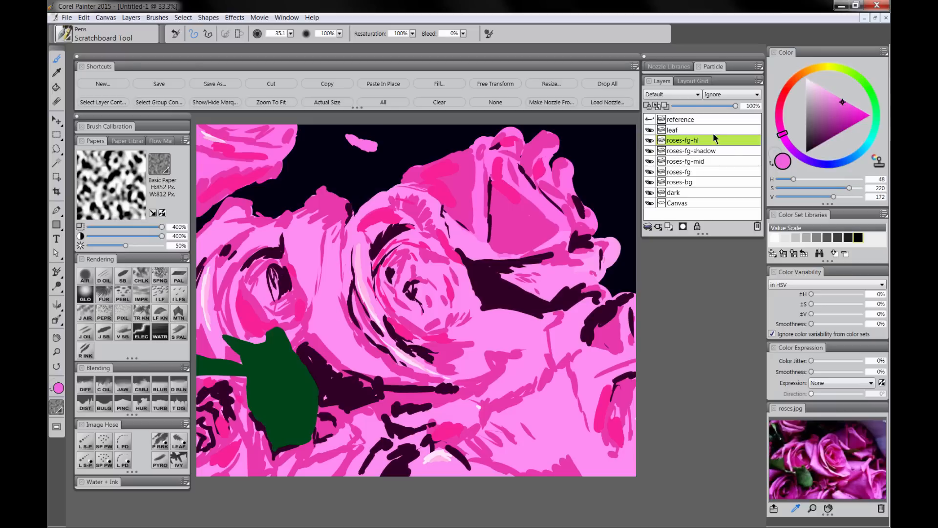
mouse_move(324, 284)
mouse_down()
mouse_move(321, 299)
mouse_move(358, 362)
mouse_move(335, 243)
mouse_up()
drag(346, 320, 367, 364)
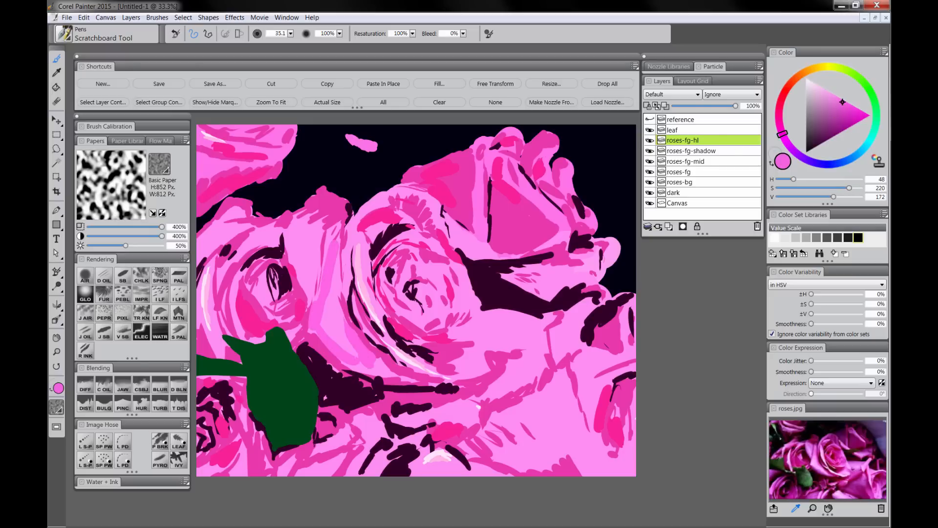
mouse_move(353, 239)
mouse_down()
mouse_move(378, 305)
mouse_move(421, 324)
mouse_up()
mouse_move(290, 232)
mouse_down()
mouse_move(315, 250)
mouse_move(307, 291)
mouse_up()
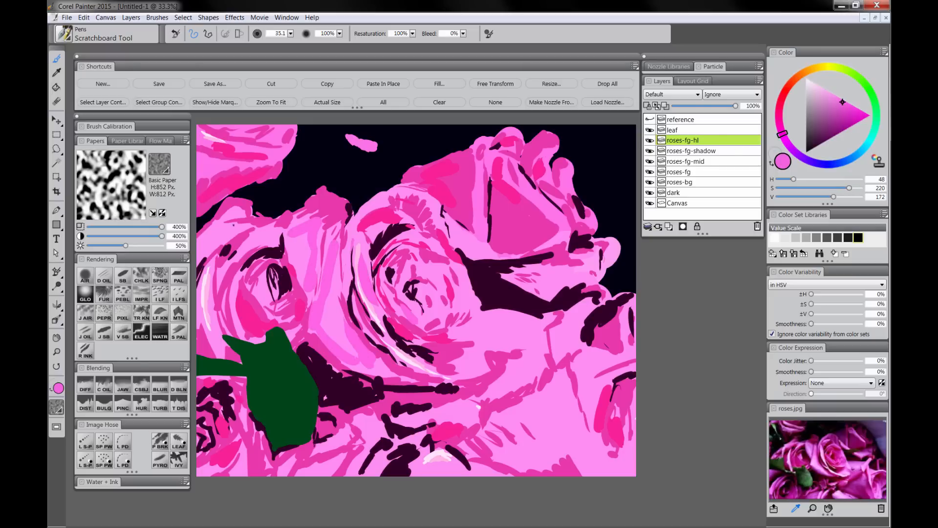
Add pink strokes to the left rose's outer petals, the upper-left rose and the upper-right rose
drag(234, 225, 210, 249)
drag(226, 161, 208, 173)
drag(262, 142, 246, 150)
drag(439, 208, 467, 239)
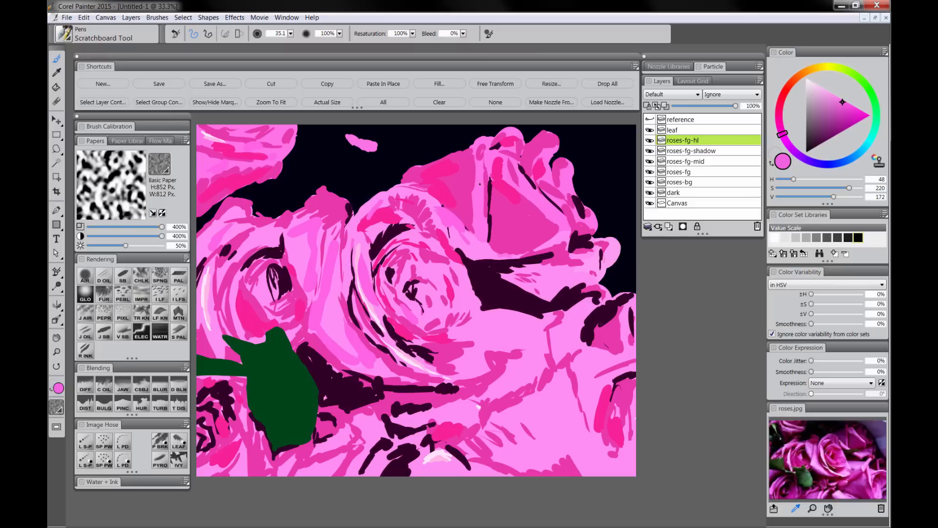
drag(480, 185, 480, 202)
mouse_move(562, 272)
mouse_down()
mouse_move(542, 280)
mouse_move(545, 292)
mouse_move(519, 279)
mouse_up()
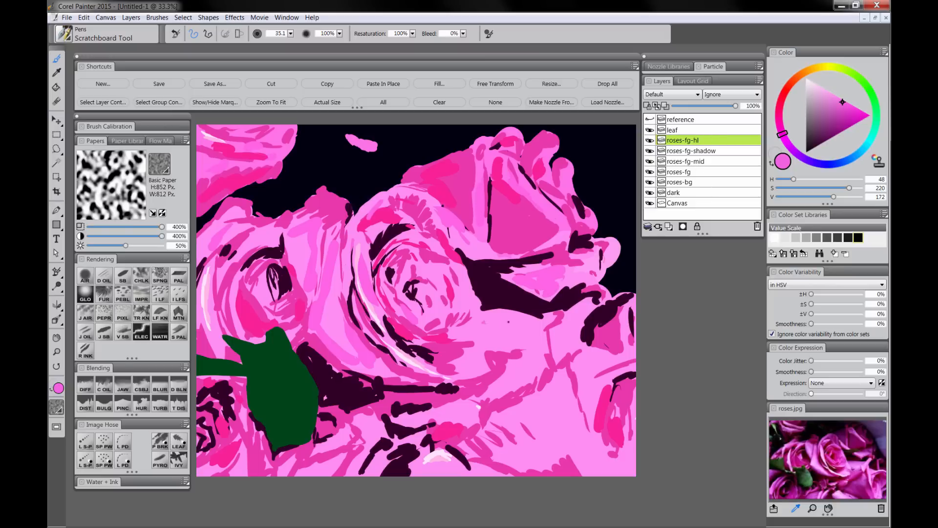
Paint broad pink strokes across the petals beneath the central rose and over the large lower petal
drag(488, 324, 467, 372)
mouse_move(485, 329)
mouse_down()
mouse_move(526, 322)
mouse_move(500, 387)
mouse_up()
drag(419, 420, 448, 415)
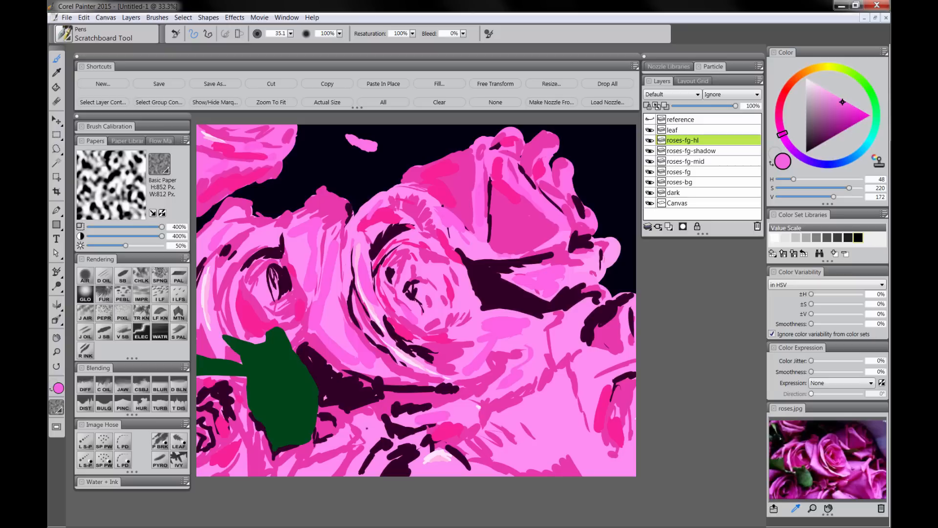
drag(365, 426, 355, 466)
drag(521, 420, 563, 457)
drag(538, 398, 609, 471)
drag(577, 373, 604, 363)
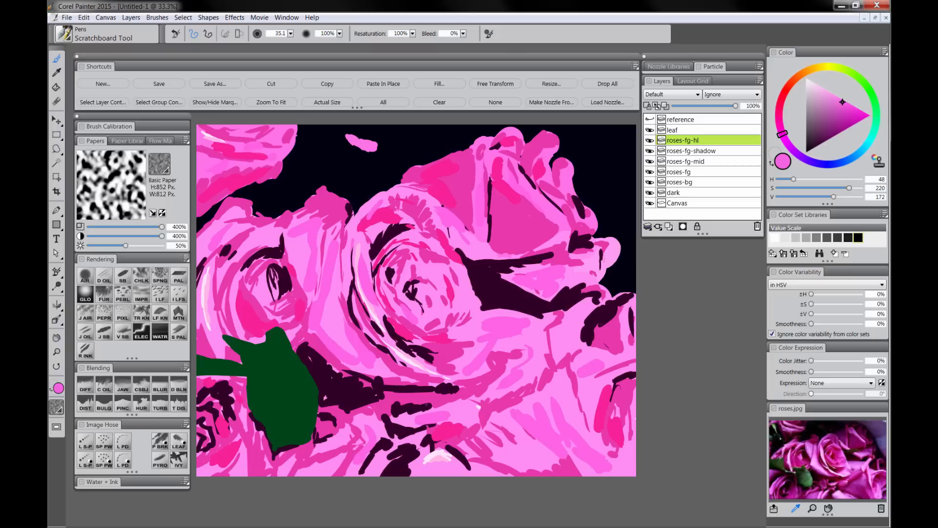
Drop all layers onto the canvas and edge the leaf and stem with green, HSV 176, 197, 88
click(607, 84)
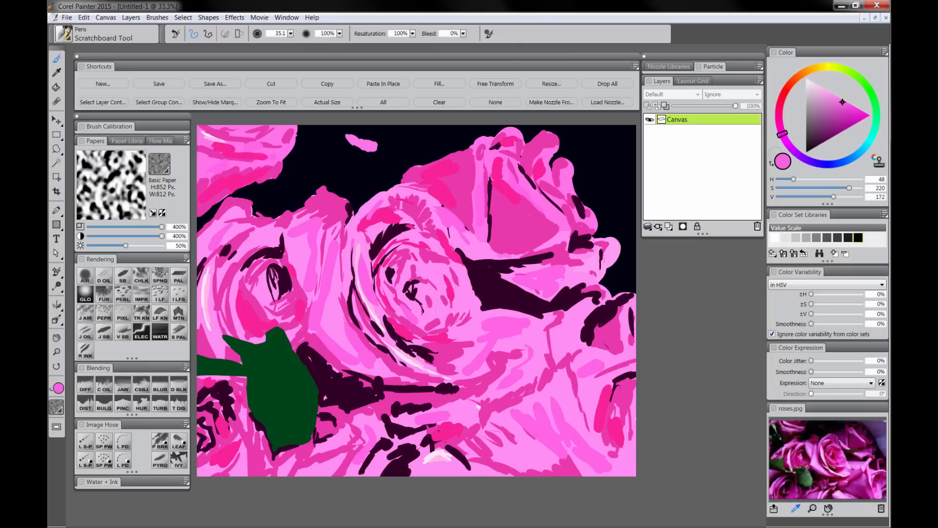
alt+click(286, 371)
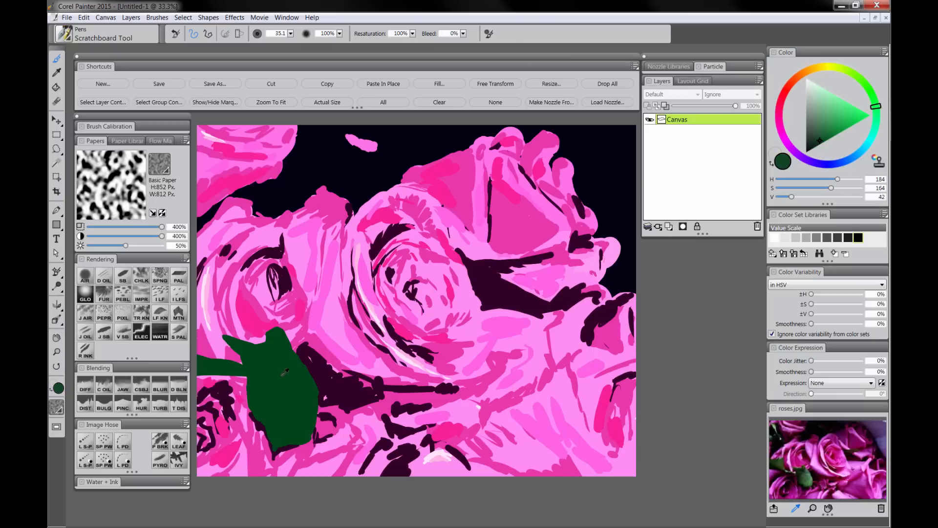
click(841, 127)
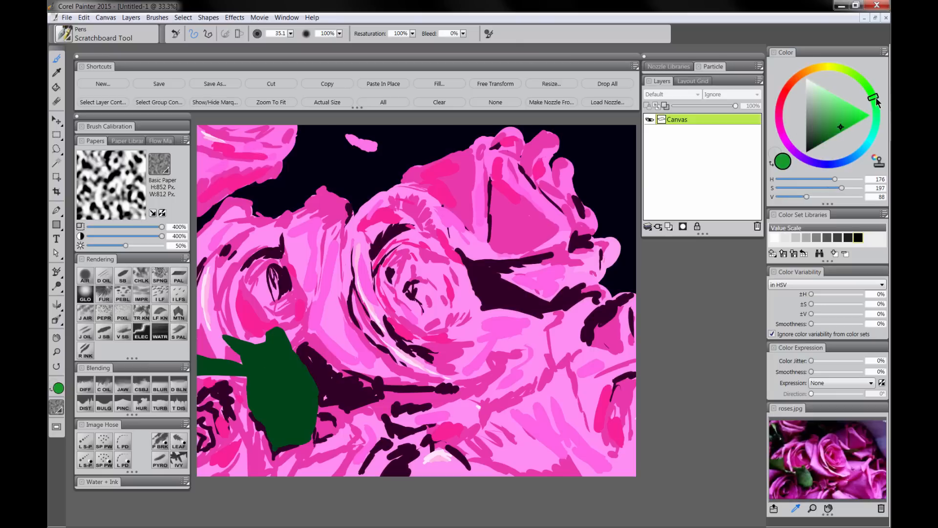
mouse_move(284, 356)
mouse_down()
mouse_move(269, 334)
mouse_move(311, 383)
mouse_move(308, 426)
mouse_up()
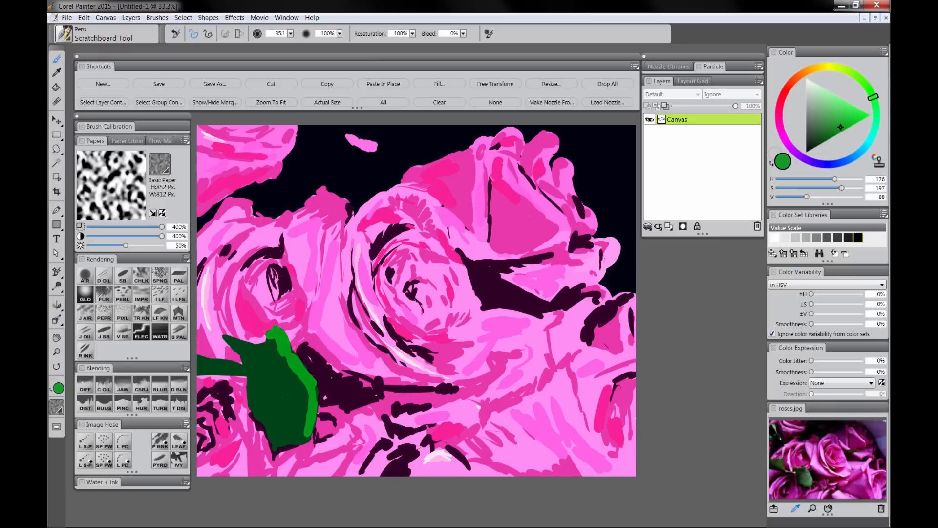
mouse_move(224, 336)
mouse_down()
mouse_move(256, 349)
mouse_move(197, 362)
mouse_up()
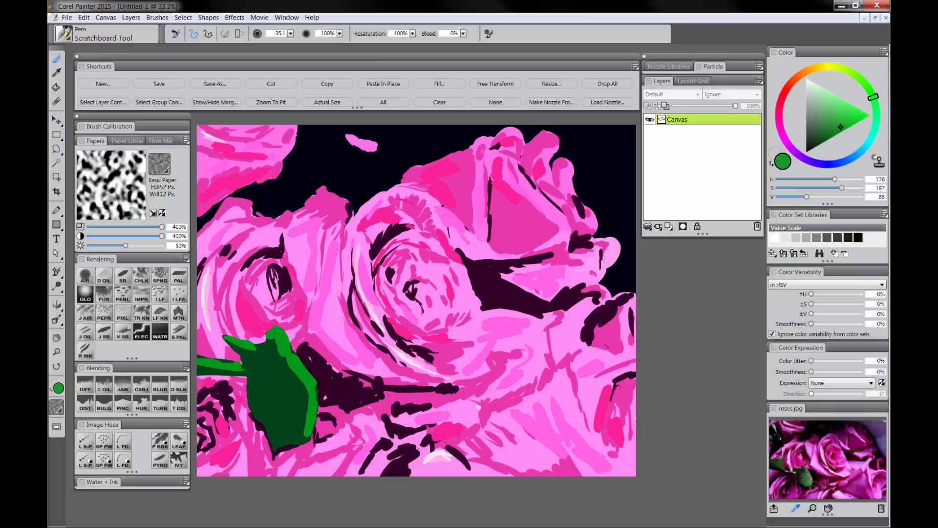
Choose very dark green with HSV 176, 255, 16 and paint shadows and veins on the stem and leaf
drag(821, 138, 814, 149)
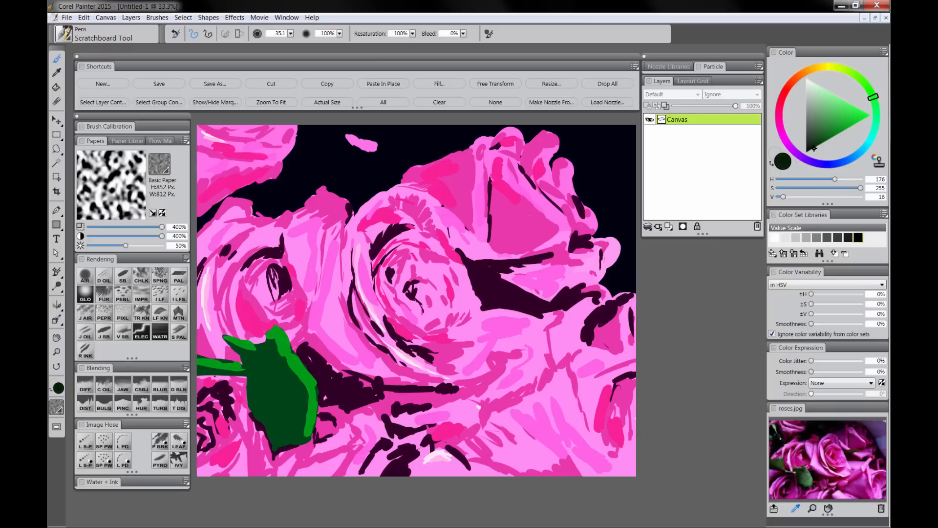
mouse_move(198, 376)
mouse_down()
mouse_move(254, 379)
mouse_move(259, 422)
mouse_move(280, 435)
mouse_up()
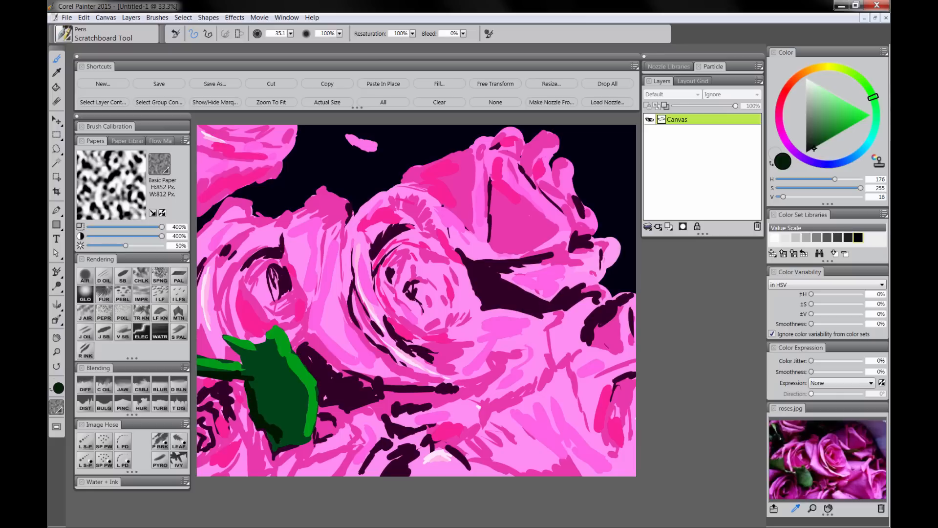
mouse_move(257, 363)
mouse_down()
mouse_move(297, 402)
mouse_move(272, 380)
mouse_move(256, 388)
mouse_move(284, 398)
mouse_up()
drag(257, 399, 304, 417)
drag(267, 348, 286, 379)
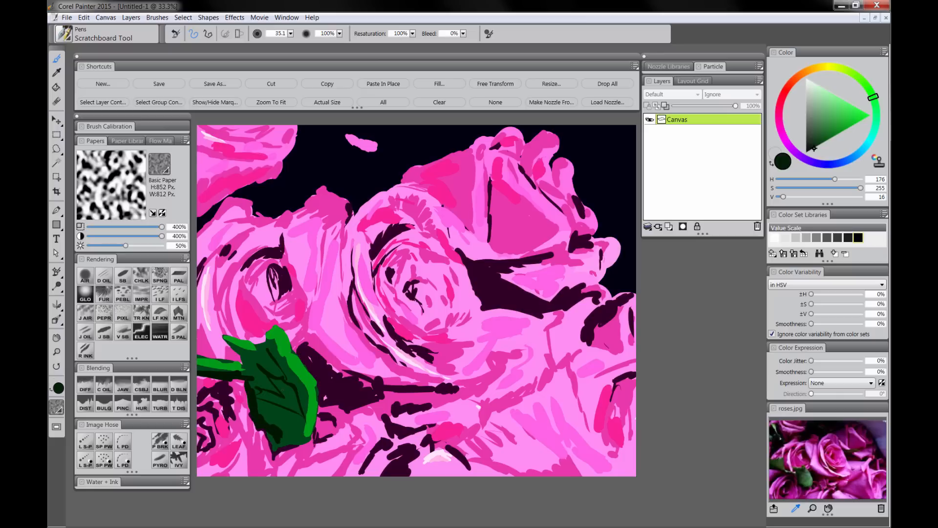
drag(287, 420, 283, 441)
mouse_move(290, 368)
mouse_down()
mouse_move(306, 405)
mouse_move(301, 430)
mouse_up()
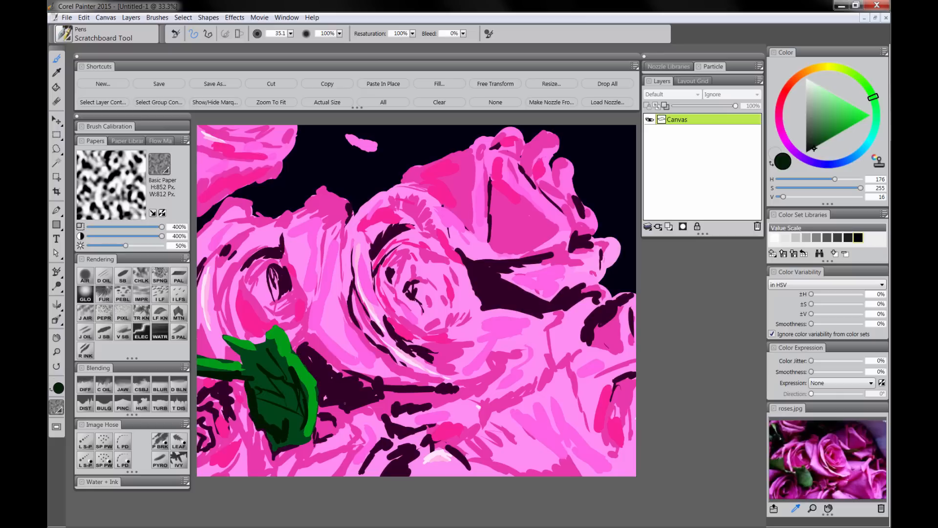
Choose yellow-green with HSV 146, 183, 146 and paint highlights along the leaf's right edge, tip and stem
alt+click(300, 368)
click(846, 109)
click(850, 72)
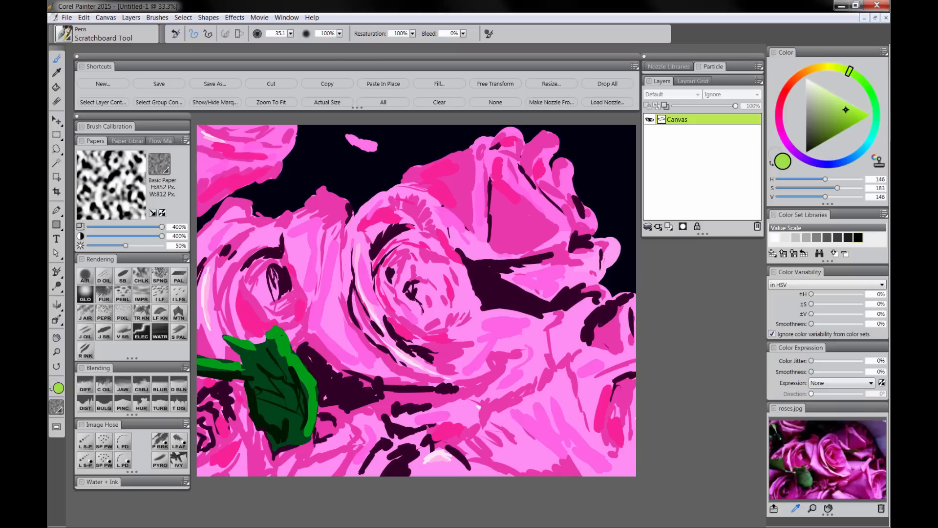
drag(278, 334, 310, 396)
mouse_move(233, 341)
mouse_down()
mouse_move(246, 348)
mouse_move(198, 367)
mouse_up()
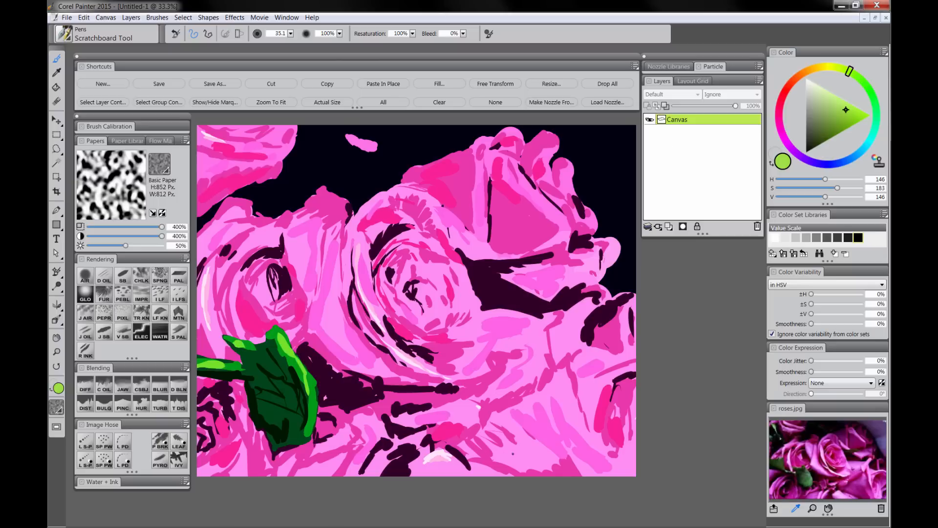
Choose dark purple with HSV 47, 255, 47 and shade the central rose's upper and left folds
alt+click(395, 229)
click(831, 147)
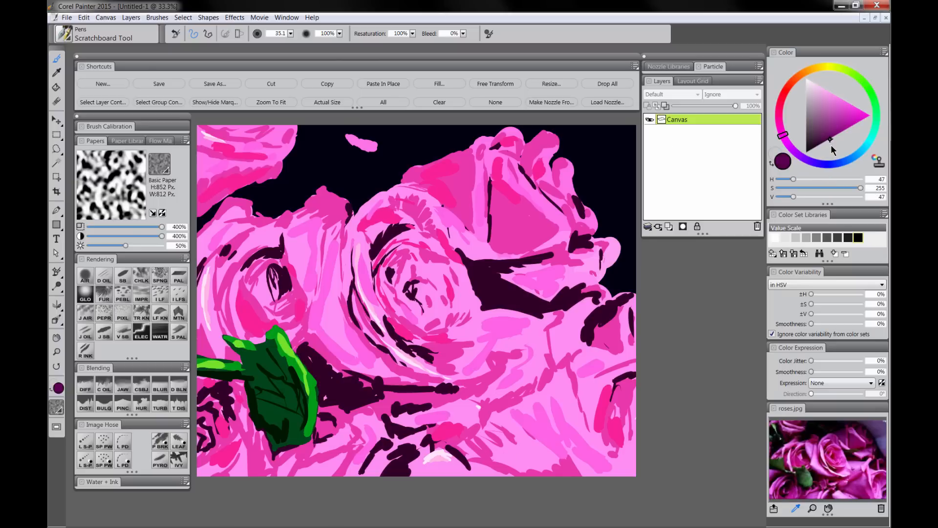
mouse_move(384, 247)
mouse_down()
mouse_move(428, 232)
mouse_move(366, 256)
mouse_up()
drag(383, 228, 401, 221)
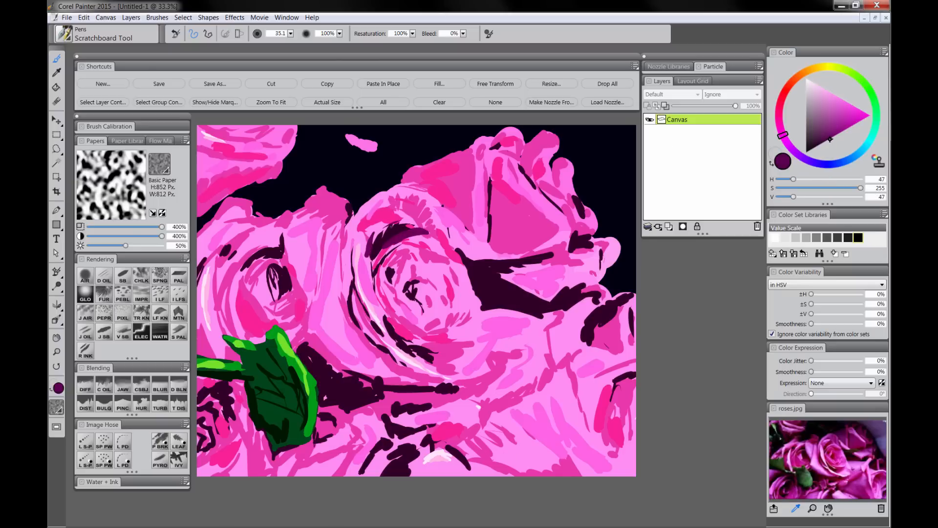
drag(369, 261, 366, 312)
drag(366, 312, 381, 341)
mouse_move(359, 247)
mouse_down()
mouse_move(349, 281)
mouse_move(390, 309)
mouse_up()
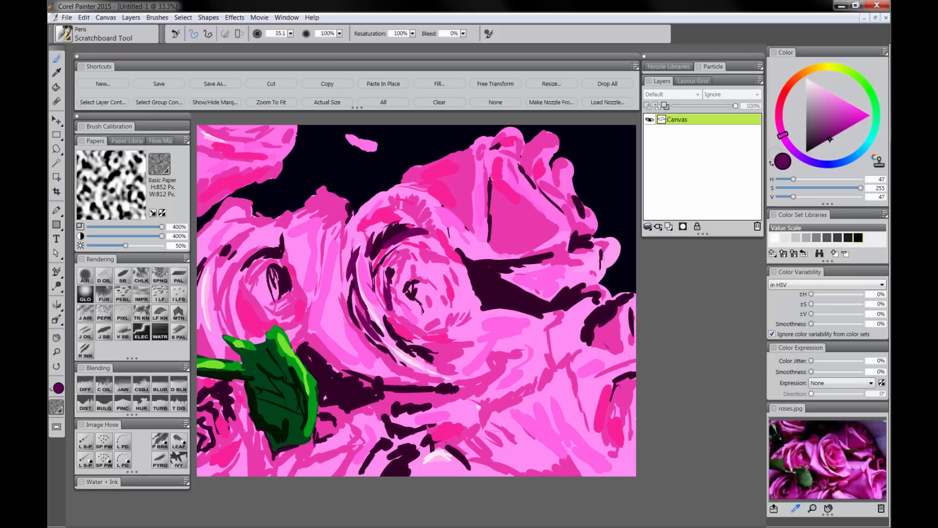
Paint dark purple curved strokes around the centre of the central rose to define its inner spiral
drag(399, 248, 422, 252)
mouse_move(403, 270)
mouse_down()
mouse_move(412, 268)
mouse_move(425, 308)
mouse_up()
drag(426, 284, 419, 289)
mouse_move(426, 252)
mouse_down()
mouse_move(456, 289)
mouse_move(455, 302)
mouse_up()
drag(461, 308, 443, 323)
drag(405, 320, 449, 335)
drag(464, 300, 458, 323)
Outline the central rose's outer petals with dark purple strokes along its top, right side and lower rim
drag(388, 218, 436, 229)
drag(383, 217, 358, 247)
mouse_move(404, 336)
mouse_down()
mouse_move(435, 355)
mouse_move(466, 348)
mouse_up()
mouse_move(469, 348)
mouse_down()
mouse_move(439, 367)
mouse_move(456, 352)
mouse_up()
drag(478, 322, 466, 349)
mouse_move(459, 254)
mouse_down()
mouse_move(466, 276)
mouse_move(465, 257)
mouse_up()
drag(456, 226, 489, 256)
mouse_move(493, 310)
mouse_down()
mouse_move(491, 333)
mouse_move(471, 350)
mouse_up()
drag(486, 349, 451, 366)
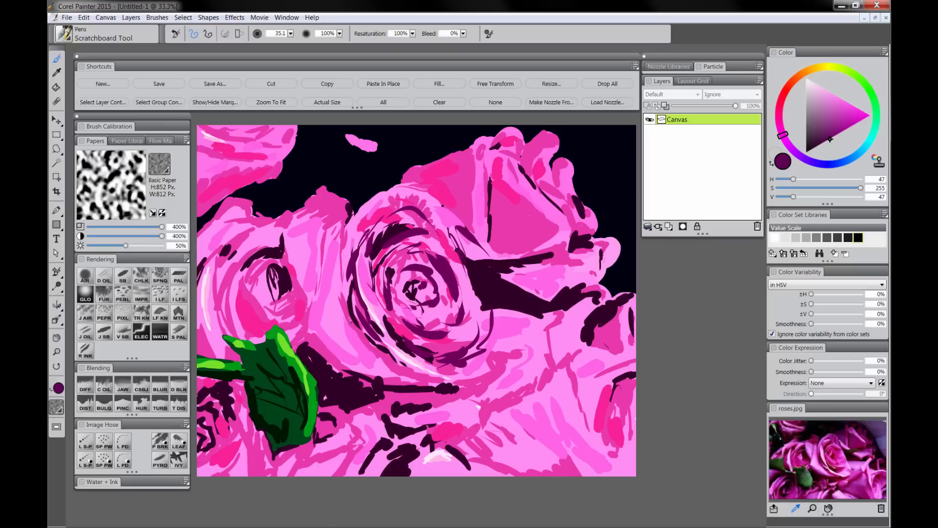
Draw dark purple rings around the left rose's centre and strokes along its upper and lower-left petals
drag(260, 267, 255, 294)
drag(255, 293, 279, 304)
mouse_move(249, 275)
mouse_down()
mouse_move(241, 304)
mouse_move(289, 314)
mouse_up()
mouse_move(300, 250)
mouse_down()
mouse_move(287, 296)
mouse_move(296, 298)
mouse_up()
drag(297, 299, 290, 307)
mouse_move(262, 240)
mouse_down()
mouse_move(223, 276)
mouse_move(244, 329)
mouse_up()
drag(252, 246, 294, 238)
mouse_move(222, 247)
mouse_down()
mouse_move(214, 262)
mouse_move(239, 334)
mouse_move(278, 237)
mouse_up()
drag(240, 218, 213, 247)
drag(207, 326, 230, 340)
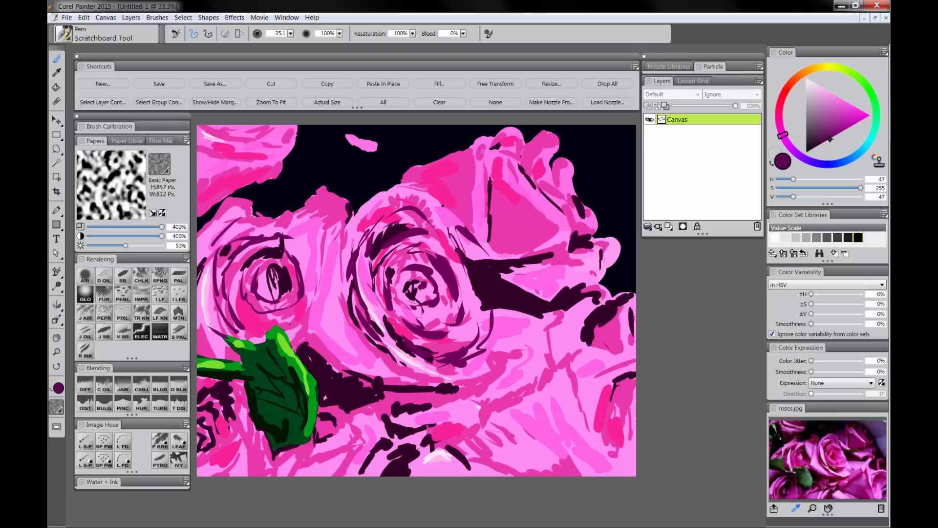
Draw long dark purple curves along the left rose's right-hand outer petals, down towards the leaf
drag(286, 333, 318, 312)
drag(291, 238, 309, 312)
drag(323, 253, 298, 223)
mouse_move(312, 233)
mouse_down()
mouse_move(333, 256)
mouse_move(324, 312)
mouse_up()
mouse_move(303, 343)
mouse_down()
mouse_move(342, 302)
mouse_move(345, 266)
mouse_up()
drag(334, 248, 307, 223)
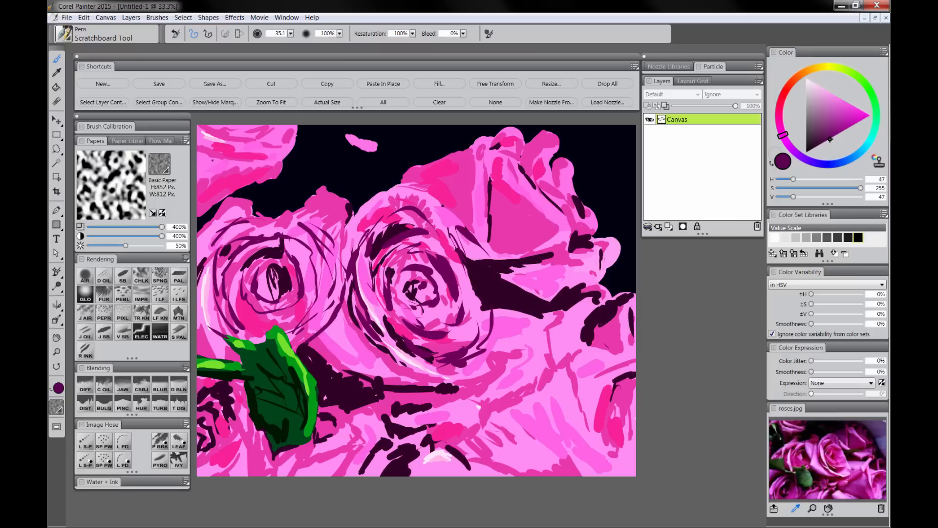
Draw dark purple petal contours on the upper-left background rose
drag(197, 135, 219, 169)
drag(218, 167, 276, 154)
mouse_move(203, 130)
mouse_down()
mouse_move(241, 154)
mouse_move(294, 132)
mouse_up()
drag(274, 126, 226, 133)
drag(245, 178, 218, 186)
Outline the upper-right rose's large front petal and its left fold with dark purple strokes
mouse_move(489, 155)
mouse_down()
mouse_move(492, 179)
mouse_move(470, 163)
mouse_up()
mouse_move(459, 148)
mouse_down()
mouse_move(480, 157)
mouse_move(482, 234)
mouse_up()
drag(493, 180, 539, 197)
drag(536, 200, 563, 226)
drag(564, 229, 522, 255)
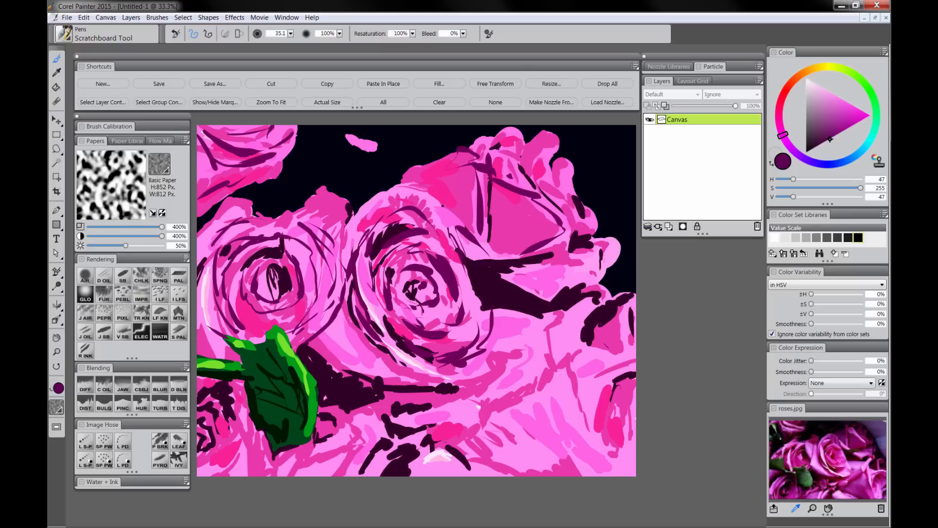
Add short dark purple strokes between the upper-right rose's curled top petals
drag(498, 139, 510, 175)
drag(499, 163, 542, 192)
drag(516, 142, 538, 171)
drag(540, 148, 534, 177)
drag(536, 179, 561, 189)
drag(563, 173, 557, 196)
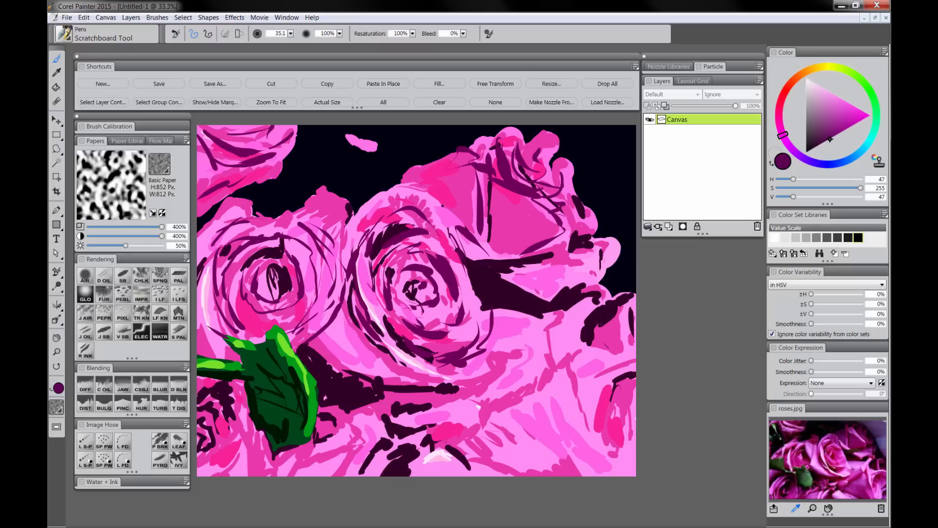
Paint dark purple strokes across the upper-right rose's lower outer petals
mouse_move(540, 292)
mouse_down()
mouse_move(560, 262)
mouse_move(556, 277)
mouse_up()
mouse_move(549, 279)
mouse_down()
mouse_move(557, 263)
mouse_move(593, 266)
mouse_up()
drag(555, 280, 601, 258)
Draw dark purple petal curves around the rose at the painting's right edge
mouse_move(620, 323)
mouse_down()
mouse_move(568, 374)
mouse_move(594, 429)
mouse_up()
mouse_move(620, 347)
mouse_down()
mouse_move(587, 422)
mouse_move(592, 400)
mouse_up()
drag(594, 400, 619, 426)
drag(622, 352, 606, 404)
mouse_move(611, 376)
mouse_down()
mouse_move(603, 411)
mouse_move(627, 418)
mouse_up()
drag(585, 398, 580, 426)
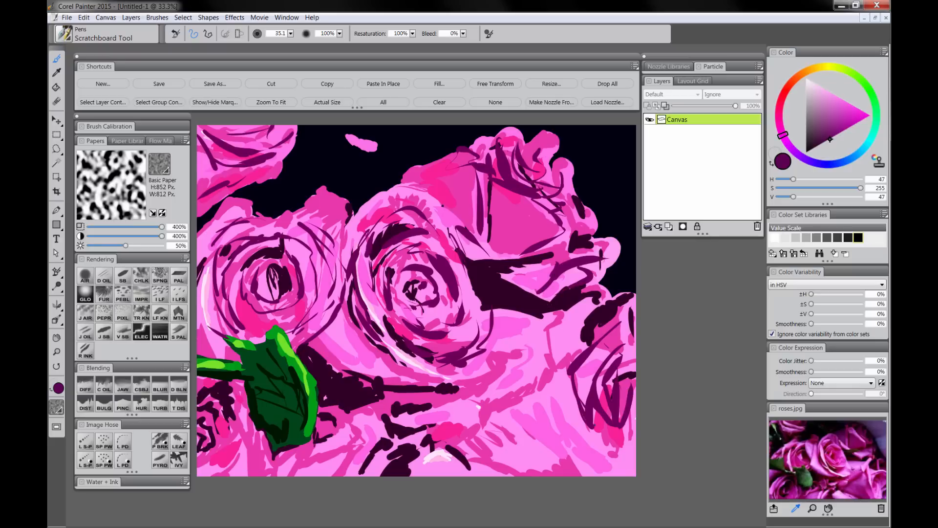
Paint dark purple contour lines around the large lower-right petal and along the folds beneath the central and upper-right roses
drag(627, 463, 587, 429)
mouse_move(601, 468)
mouse_down()
mouse_move(530, 475)
mouse_move(481, 434)
mouse_up()
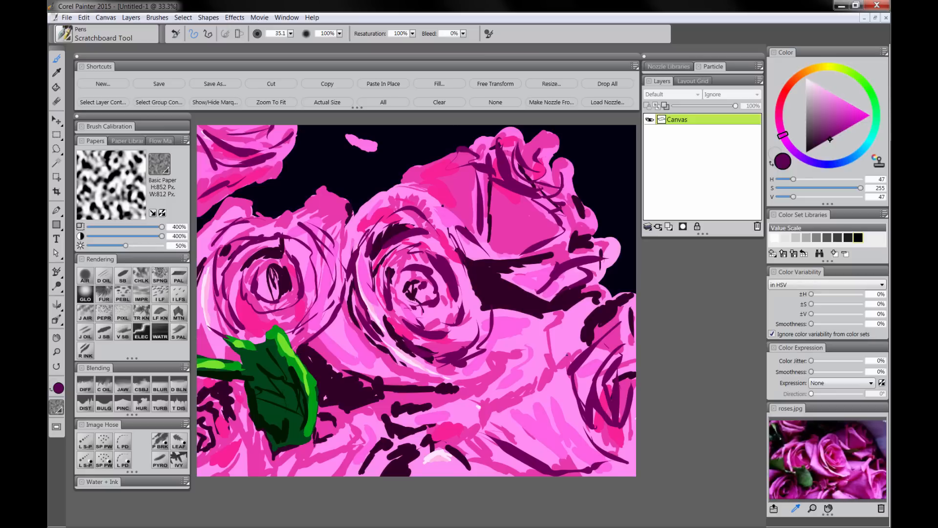
drag(567, 355, 466, 436)
drag(466, 436, 553, 379)
drag(493, 380, 482, 413)
drag(487, 378, 589, 337)
mouse_move(565, 324)
mouse_down()
mouse_move(551, 338)
mouse_move(472, 337)
mouse_move(511, 341)
mouse_up()
drag(534, 311, 494, 324)
Add dark purple strokes between the small overlapping petals at the bottom centre, below the central rose
drag(481, 396, 450, 442)
mouse_move(446, 410)
mouse_down()
mouse_move(438, 437)
mouse_move(410, 412)
mouse_up()
mouse_move(381, 395)
mouse_down()
mouse_move(404, 435)
mouse_move(378, 440)
mouse_up()
drag(445, 440, 434, 475)
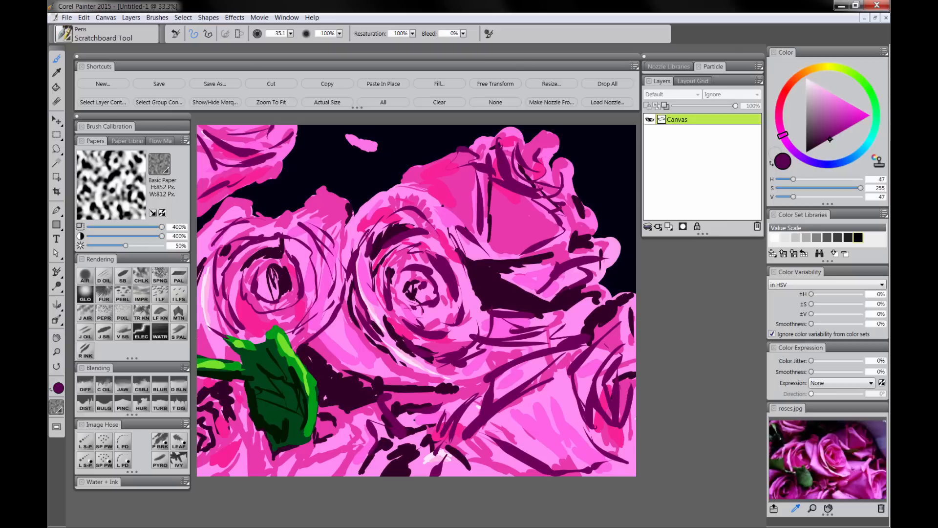
mouse_move(442, 415)
mouse_down()
mouse_move(408, 424)
mouse_move(377, 475)
mouse_up()
drag(485, 388, 456, 407)
drag(424, 397, 391, 404)
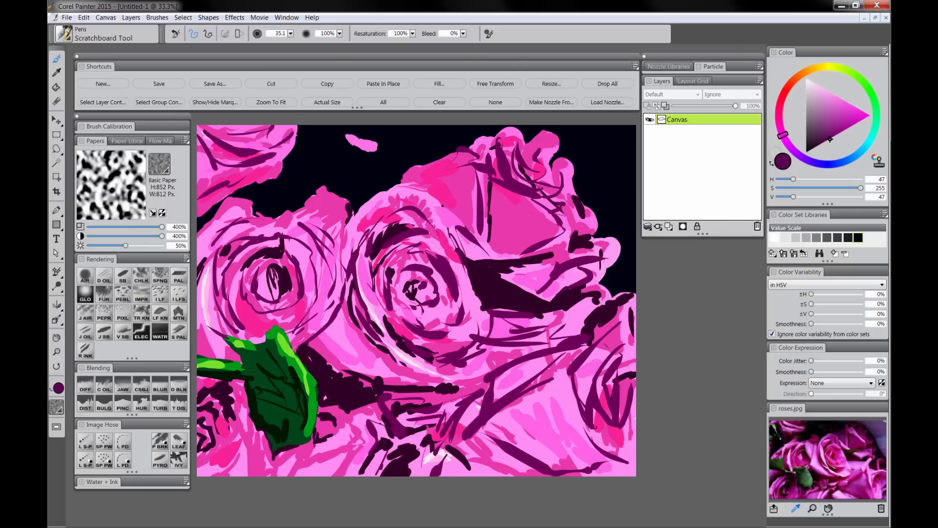
Outline the inner and outer petals of the lower-left rose with dark purple strokes
drag(228, 417, 197, 462)
drag(220, 385, 203, 387)
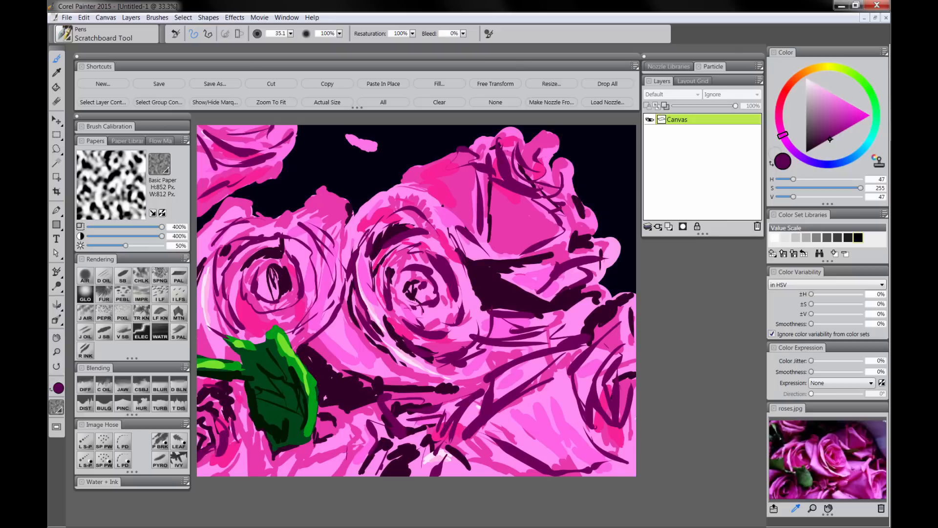
drag(245, 430, 198, 471)
mouse_move(247, 389)
mouse_down()
mouse_move(236, 431)
mouse_move(201, 475)
mouse_up()
mouse_move(249, 431)
mouse_down()
mouse_move(256, 457)
mouse_move(238, 476)
mouse_up()
drag(254, 441, 255, 468)
drag(260, 464, 259, 476)
Paint short dark purple strokes across the petals below the leaf and toward the bottom centre
drag(313, 444, 274, 475)
mouse_move(347, 438)
mouse_down()
mouse_move(303, 456)
mouse_move(309, 467)
mouse_up()
drag(335, 453, 313, 476)
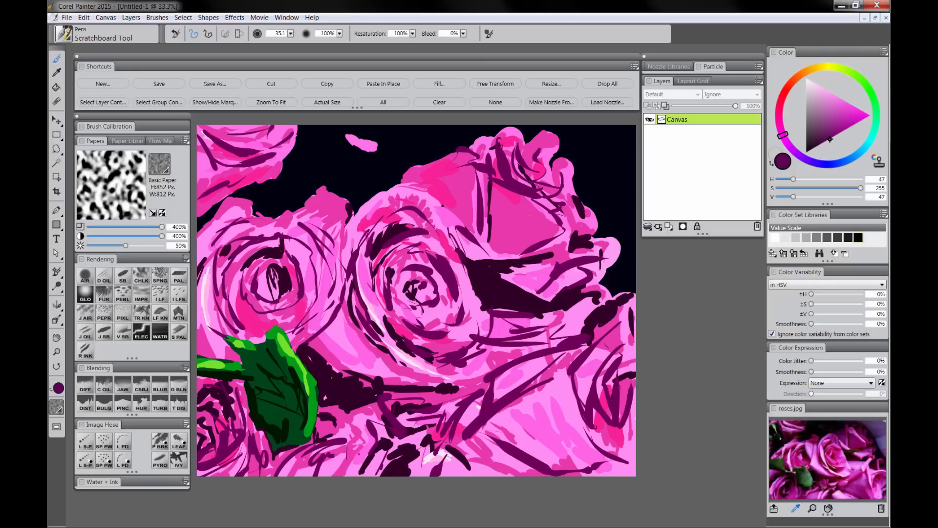
drag(364, 436, 337, 456)
drag(345, 457, 333, 474)
drag(342, 411, 326, 425)
drag(351, 424, 346, 441)
drag(365, 414, 360, 438)
drag(363, 442, 357, 448)
drag(382, 406, 373, 439)
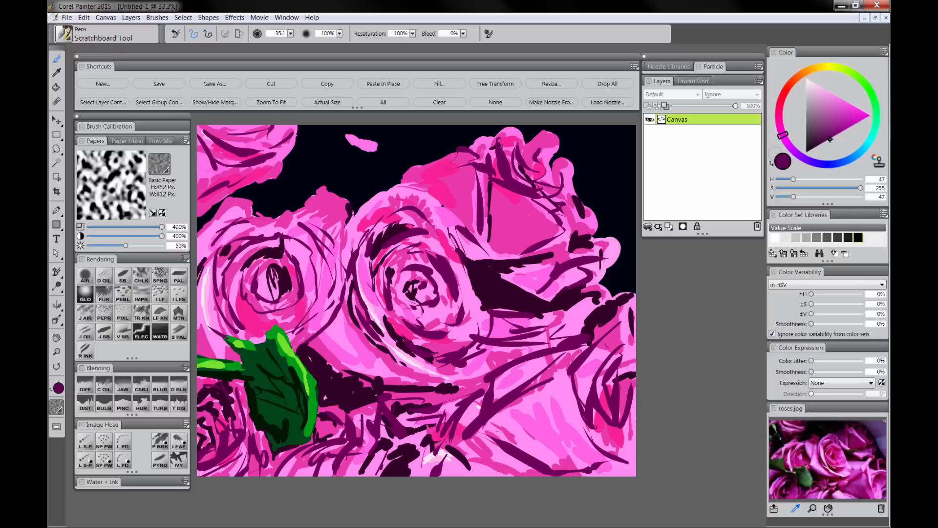
Build up the dark purple shadow between the leaf and the central rose with overlapping strokes along its upper edge
mouse_move(321, 344)
mouse_down()
mouse_move(312, 368)
mouse_move(321, 360)
mouse_up()
mouse_move(355, 353)
mouse_down()
mouse_move(329, 373)
mouse_move(343, 380)
mouse_up()
mouse_move(339, 318)
mouse_down()
mouse_move(340, 357)
mouse_move(350, 365)
mouse_up()
drag(366, 363, 354, 370)
mouse_move(377, 374)
mouse_down()
mouse_move(349, 387)
mouse_move(390, 388)
mouse_up()
drag(352, 344, 382, 380)
drag(388, 376, 398, 384)
drag(392, 383, 432, 391)
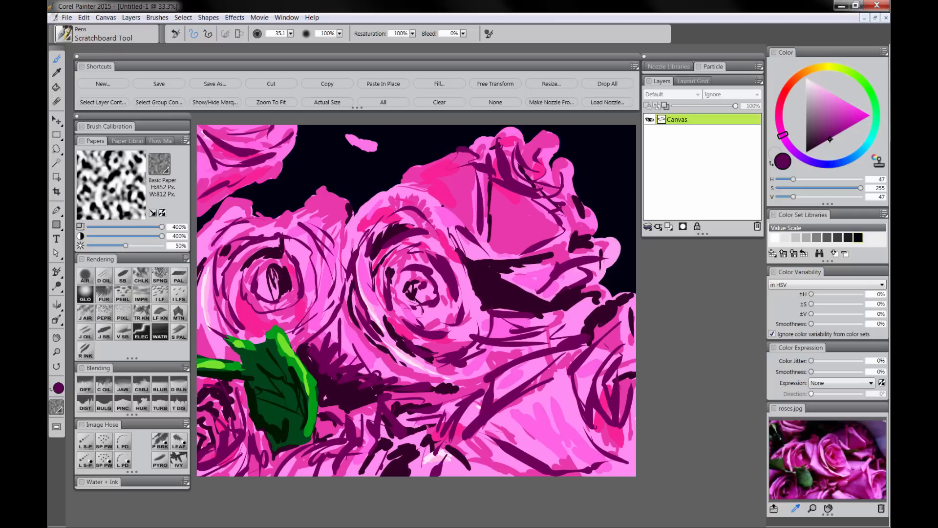
drag(341, 331, 369, 360)
drag(346, 358, 361, 364)
drag(364, 358, 408, 381)
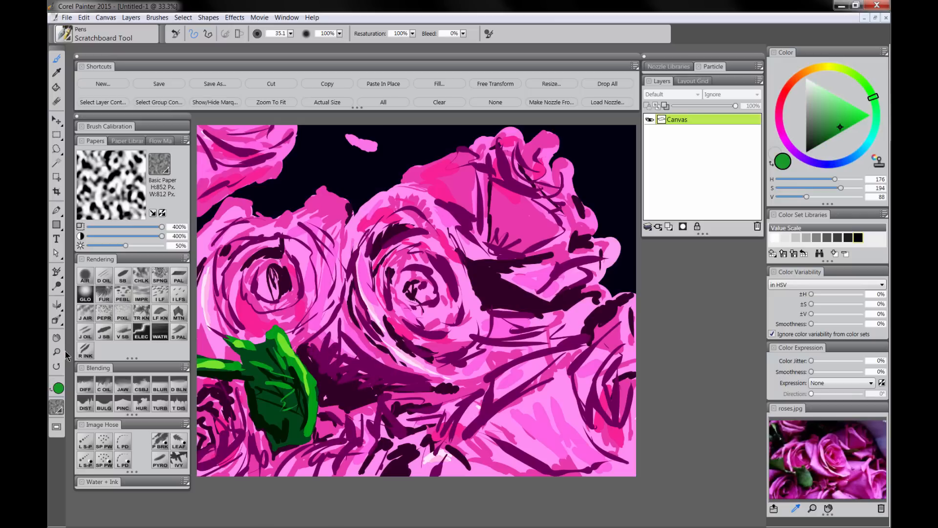
Examine the whole painting from far out and close up, with the interface panels hidden and shown
click(57, 352)
scroll(421, 372, down, 6)
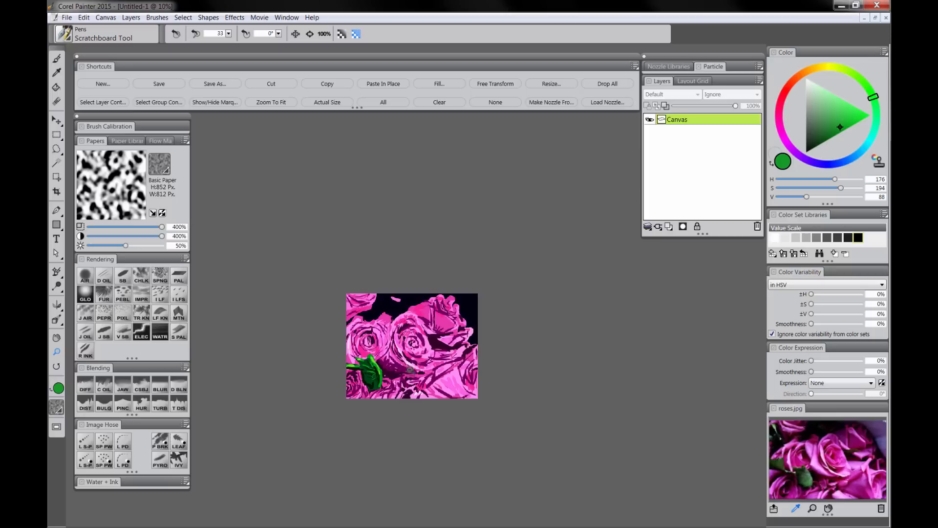
drag(426, 388, 474, 387)
scroll(412, 314, up, 5)
scroll(447, 354, up, 2)
key(Tab)
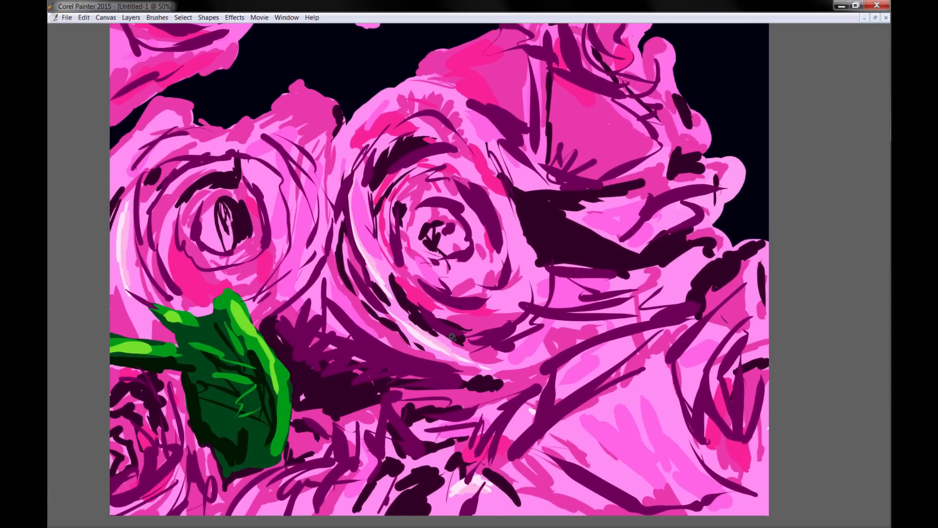
scroll(452, 337, down, 2)
scroll(461, 353, down, 3)
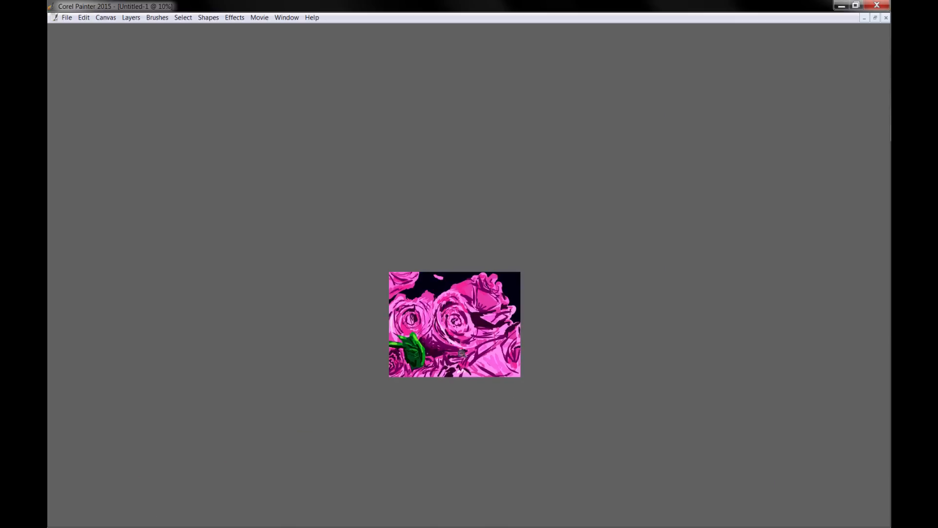
key(Tab)
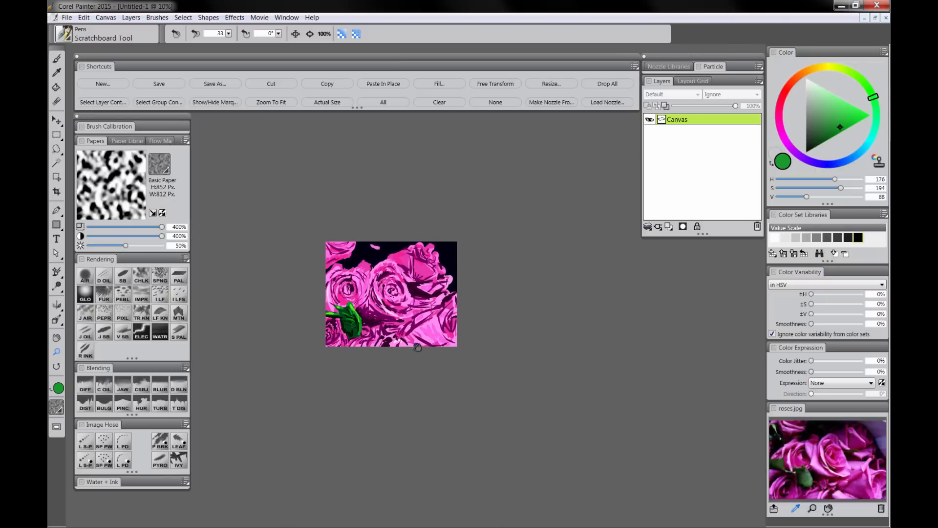
scroll(418, 347, up, 4)
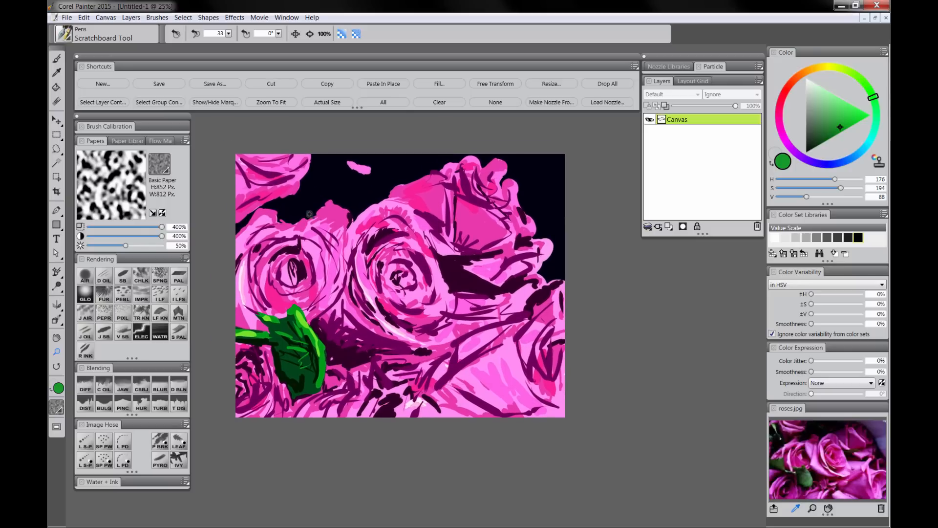
Try the Diffuse Blur blender on a bright green test stroke on a new layer, and delete that layer
click(107, 390)
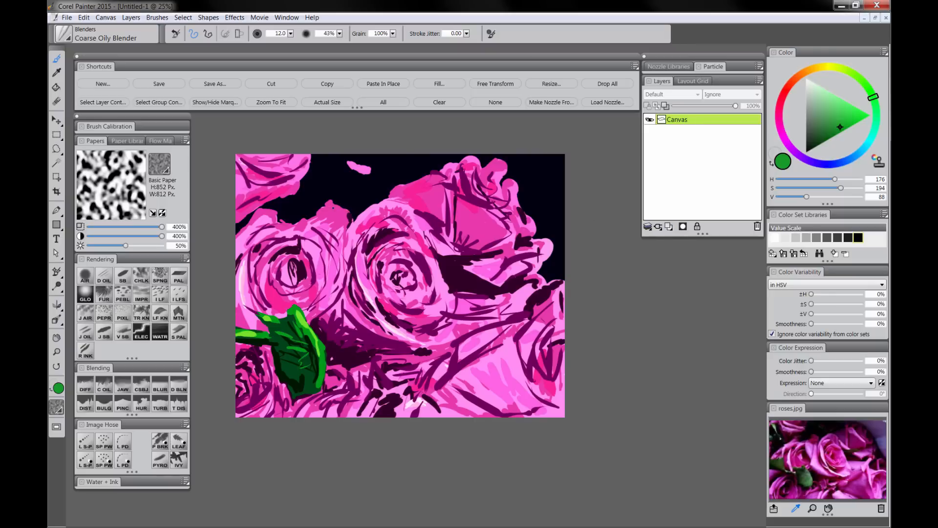
click(669, 225)
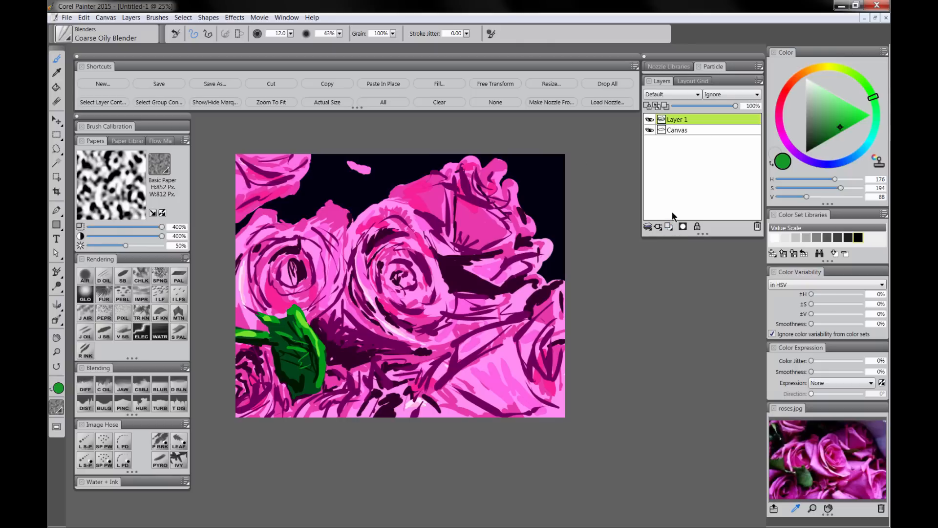
drag(843, 130, 857, 123)
click(145, 281)
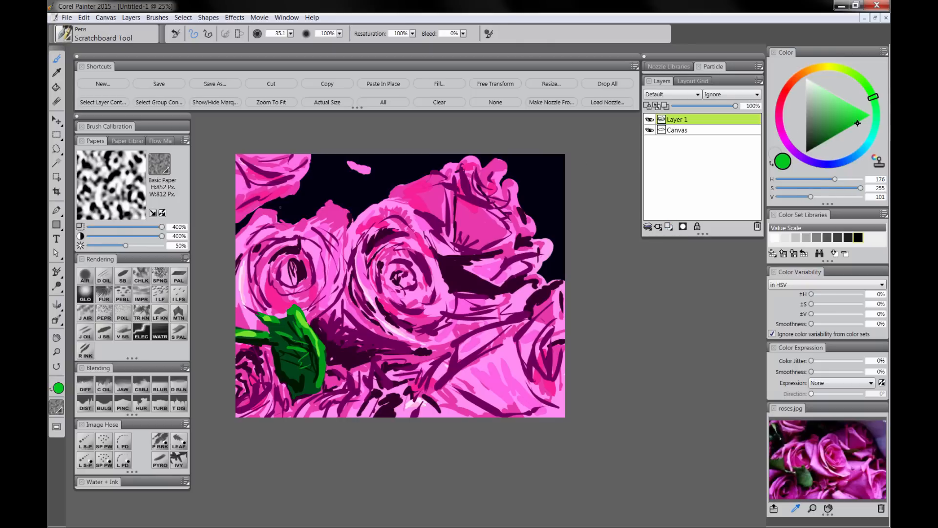
drag(366, 191, 420, 166)
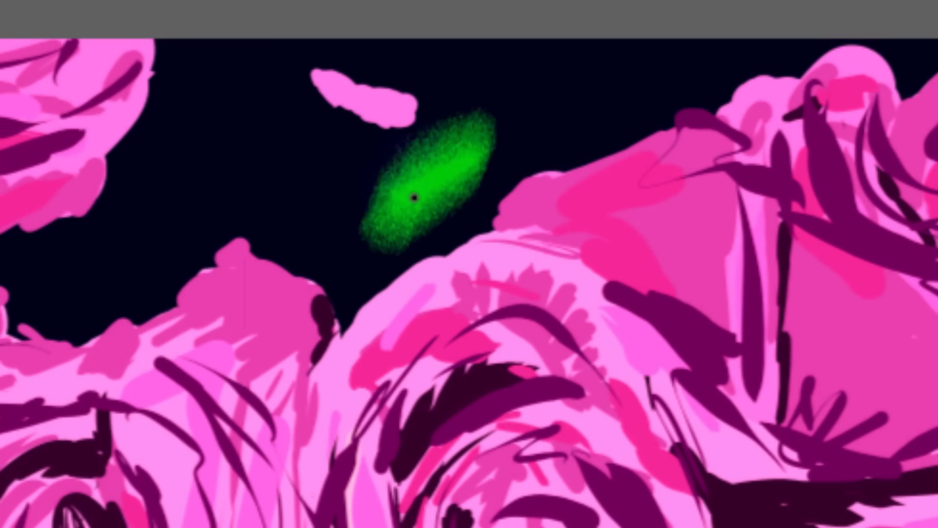
drag(414, 197, 379, 195)
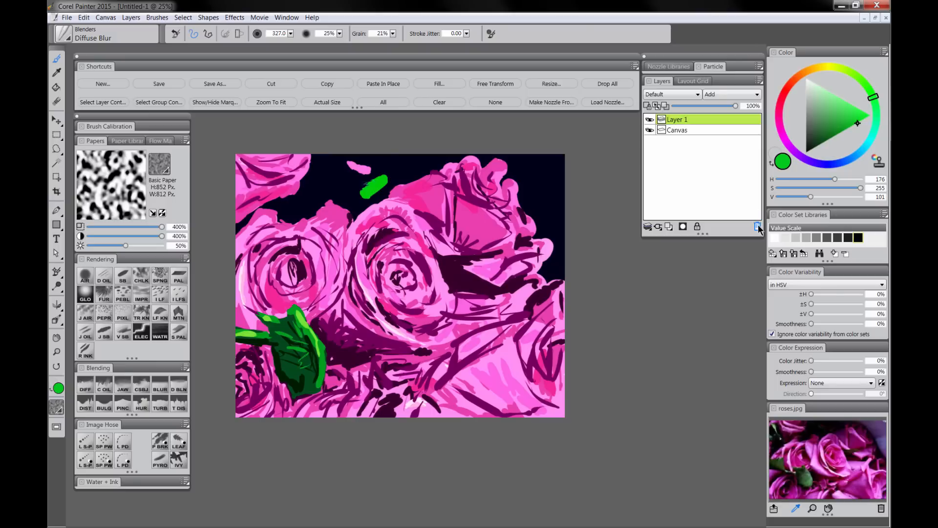
click(757, 227)
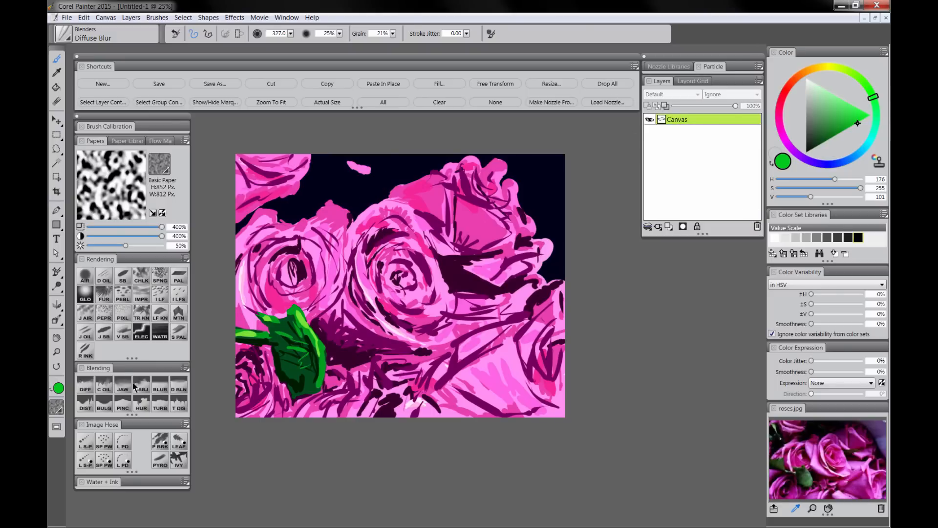
Choose the Coarse Oily Blender and set the Basic Paper texture to 286% scale and 363% contrast
click(104, 387)
click(163, 169)
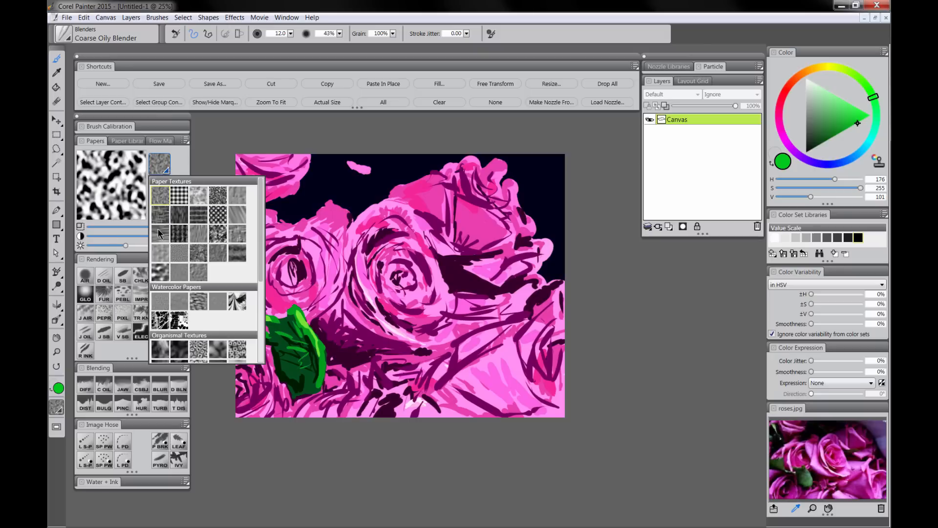
click(175, 164)
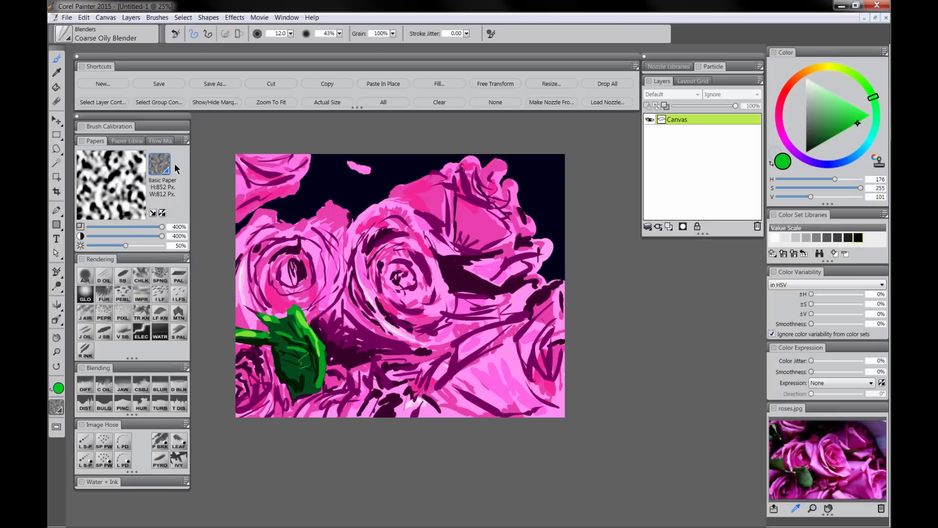
click(147, 227)
drag(135, 227, 157, 240)
click(117, 237)
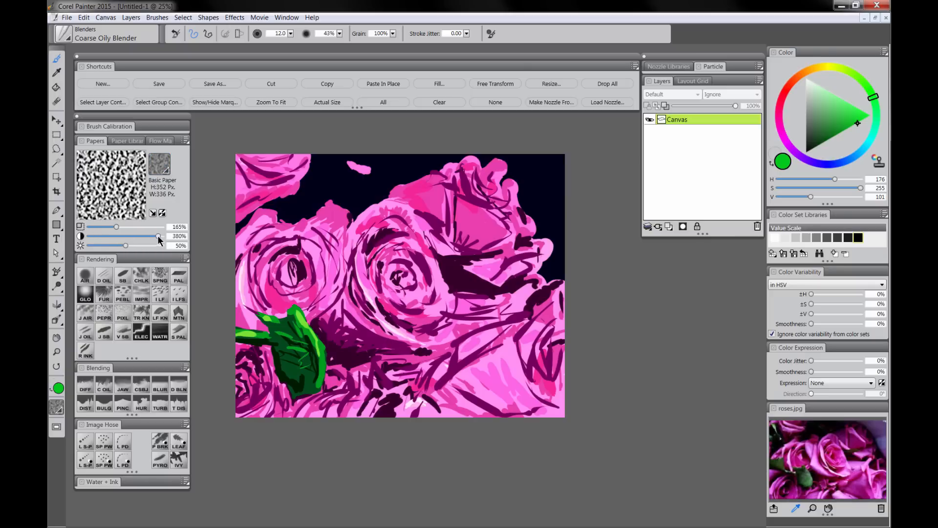
drag(158, 237, 156, 236)
click(140, 227)
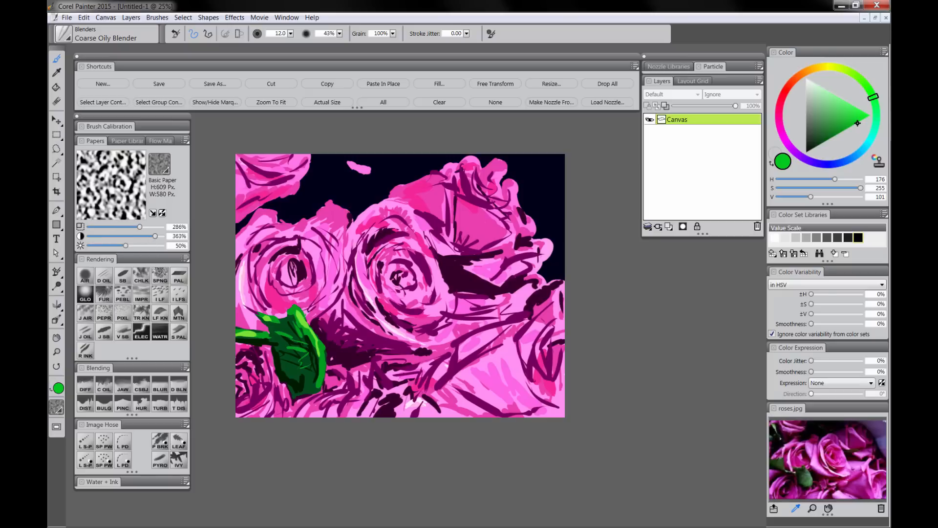
Try blending from the leaf across the roses at high paper contrast and again at 45%, undoing each stroke
mouse_move(304, 310)
mouse_down()
mouse_move(330, 309)
mouse_move(308, 318)
mouse_move(354, 267)
mouse_up()
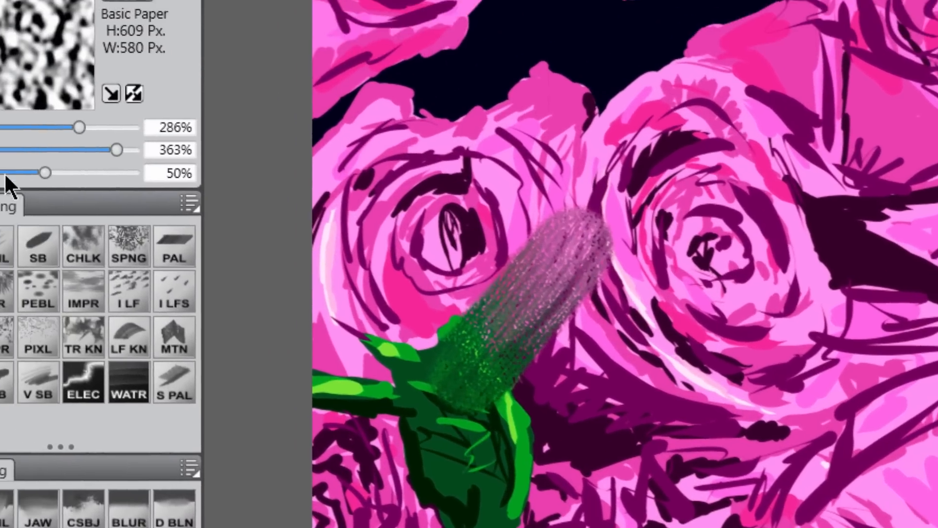
key(ctrl+z)
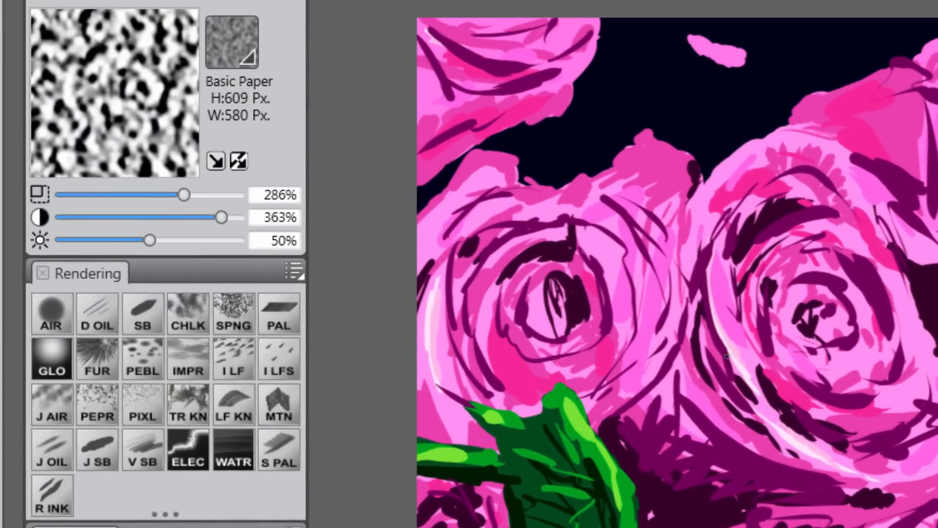
drag(115, 224, 157, 237)
drag(567, 450, 662, 369)
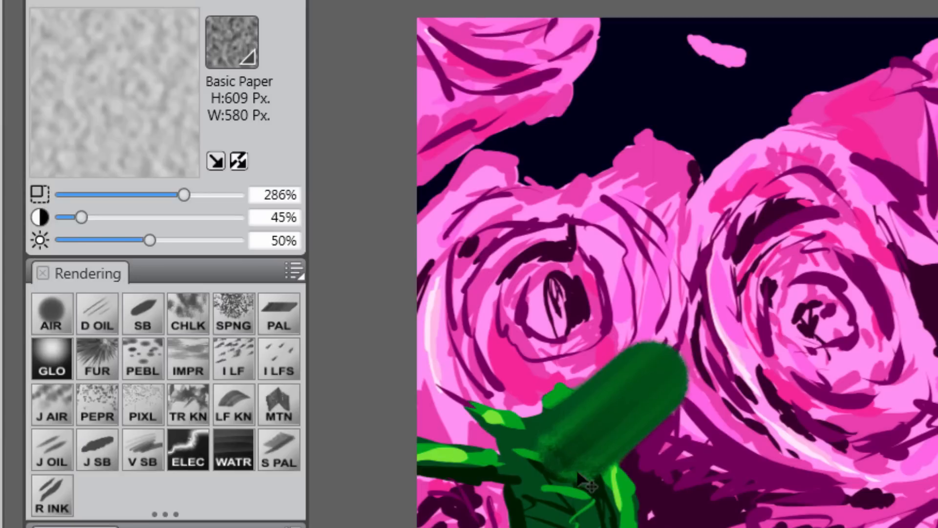
key(ctrl+z)
Set the paper contrast to 348% and blend the light green highlight along the leaf's right edge
click(213, 218)
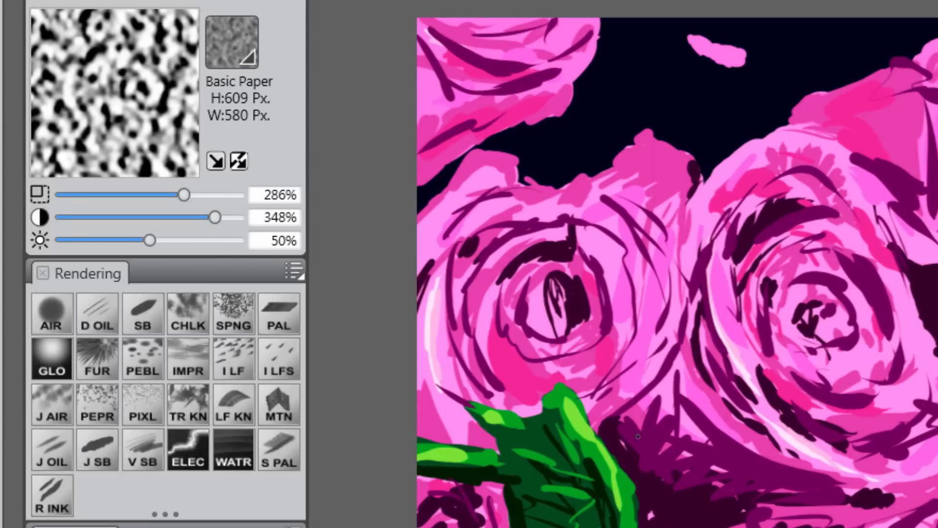
key(ctrl+plus)
drag(534, 405, 579, 469)
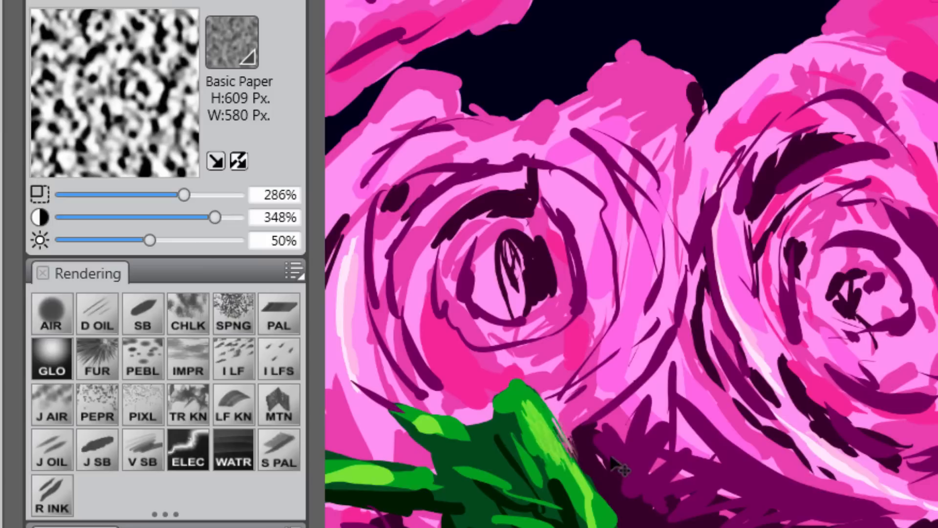
key(ctrl+z)
key(ctrl+z)
mouse_move(524, 398)
mouse_down()
mouse_move(548, 462)
mouse_move(545, 453)
mouse_move(573, 478)
mouse_move(595, 521)
mouse_up()
drag(570, 230, 583, 320)
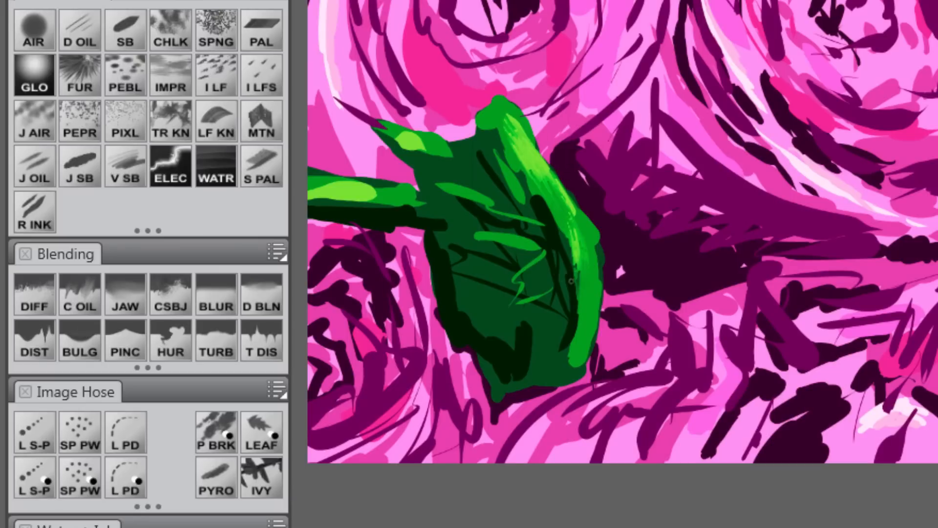
Blend the light green strokes and dark veins in the middle of the leaf with short oily strokes
mouse_move(478, 118)
mouse_down()
mouse_move(462, 129)
mouse_move(516, 244)
mouse_move(669, 281)
mouse_up()
key(ctrl+z)
drag(512, 174, 530, 208)
drag(506, 154, 519, 187)
mouse_move(486, 215)
mouse_down()
mouse_move(463, 197)
mouse_move(524, 225)
mouse_move(474, 219)
mouse_move(508, 253)
mouse_move(542, 254)
mouse_up()
drag(537, 220, 553, 276)
Blend the greens of the leaf's upper-left tip and along its stem
mouse_move(444, 150)
mouse_down()
mouse_move(406, 136)
mouse_move(475, 139)
mouse_move(489, 117)
mouse_move(512, 132)
mouse_move(406, 135)
mouse_move(464, 141)
mouse_up()
mouse_move(395, 128)
mouse_down()
mouse_move(380, 132)
mouse_move(413, 161)
mouse_up()
mouse_move(329, 186)
mouse_down()
mouse_move(461, 194)
mouse_move(384, 191)
mouse_move(391, 202)
mouse_move(322, 205)
mouse_move(460, 248)
mouse_up()
Blend the dark shadows down the leaf's left side and bottom tip, and soften its lower right edge
mouse_move(447, 192)
mouse_down()
mouse_move(471, 278)
mouse_move(458, 309)
mouse_move(491, 342)
mouse_move(499, 393)
mouse_up()
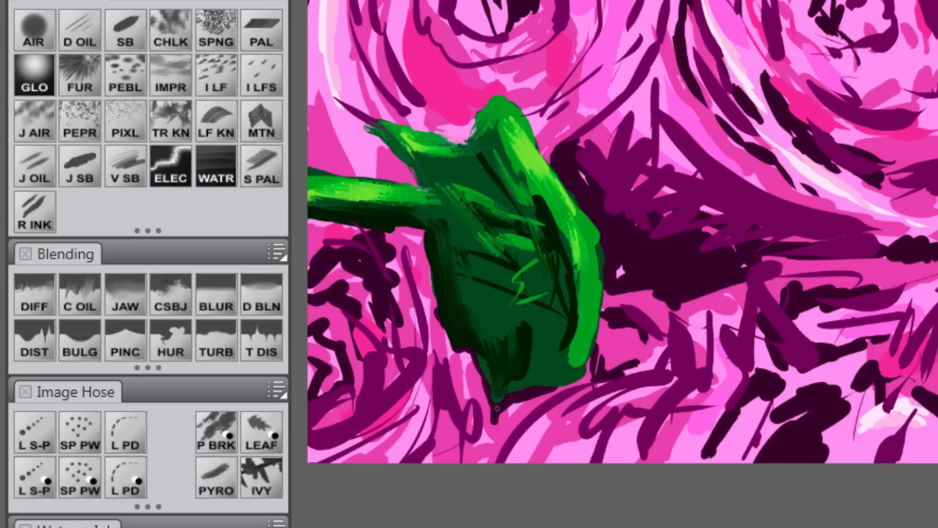
drag(512, 339, 509, 398)
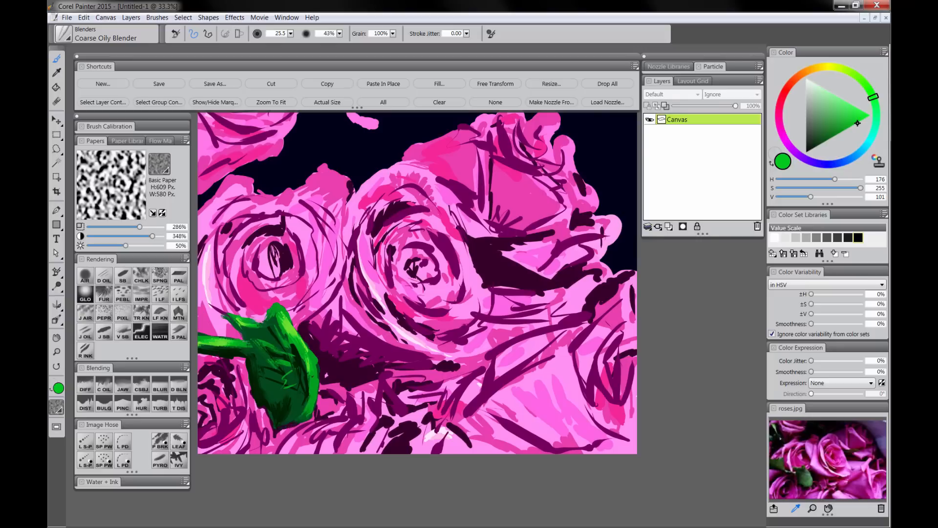
drag(318, 364, 317, 409)
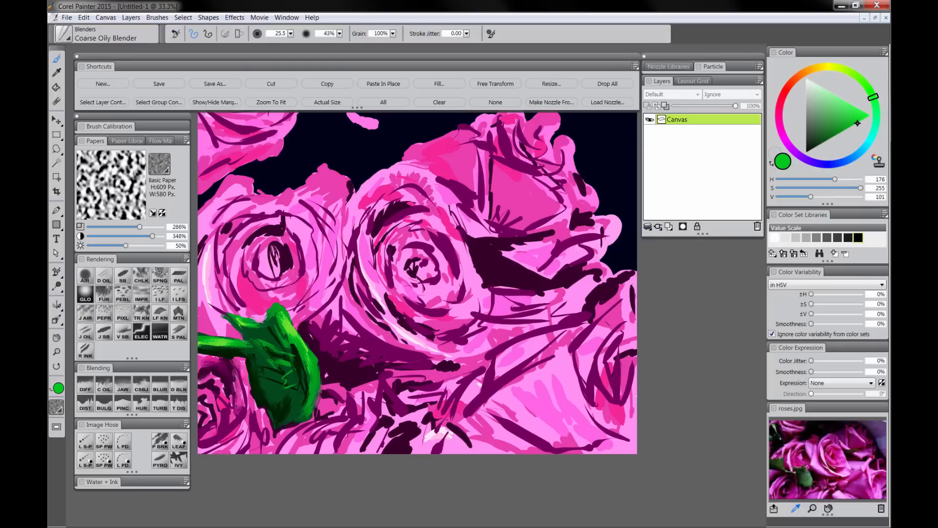
Blend the dark purple lines into the pinks of the lower-left rose, from its centre to its outer petals
mouse_move(210, 379)
mouse_down()
mouse_move(225, 394)
mouse_move(215, 411)
mouse_up()
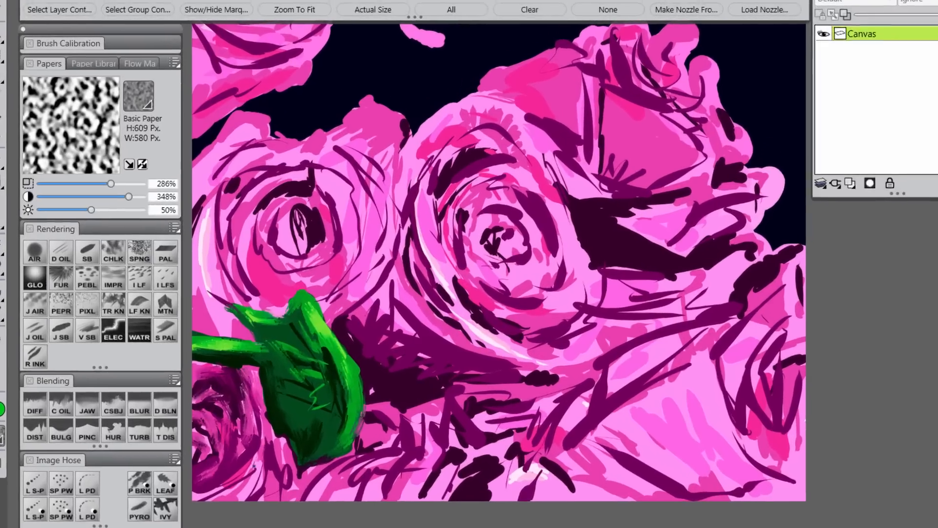
drag(208, 452, 245, 428)
drag(265, 458, 261, 481)
mouse_move(273, 447)
mouse_down()
mouse_move(285, 478)
mouse_move(272, 511)
mouse_up()
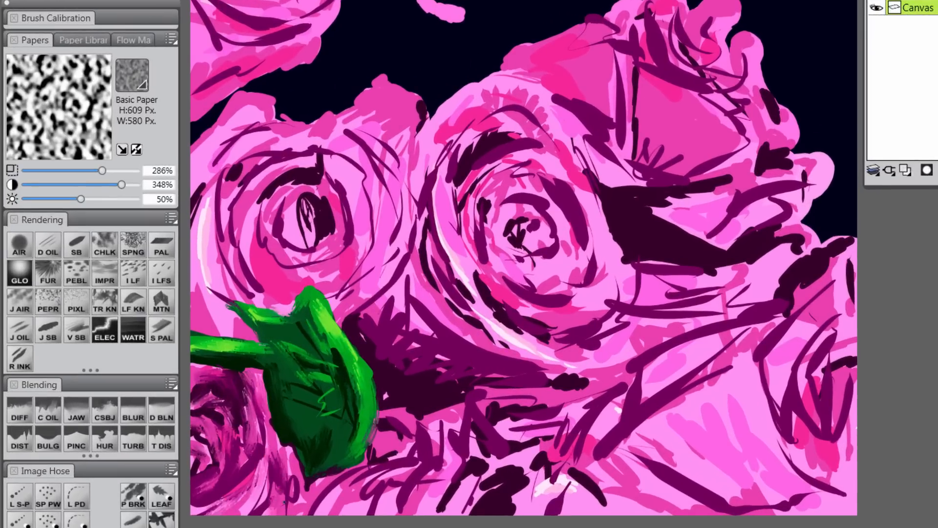
mouse_move(290, 469)
mouse_down()
mouse_move(299, 498)
mouse_move(289, 512)
mouse_up()
Blend the dark contours of the rose above the leaf into its pinks, from the centre out to its upper petal edges
mouse_move(271, 206)
mouse_down()
mouse_move(267, 195)
mouse_move(294, 182)
mouse_move(315, 185)
mouse_up()
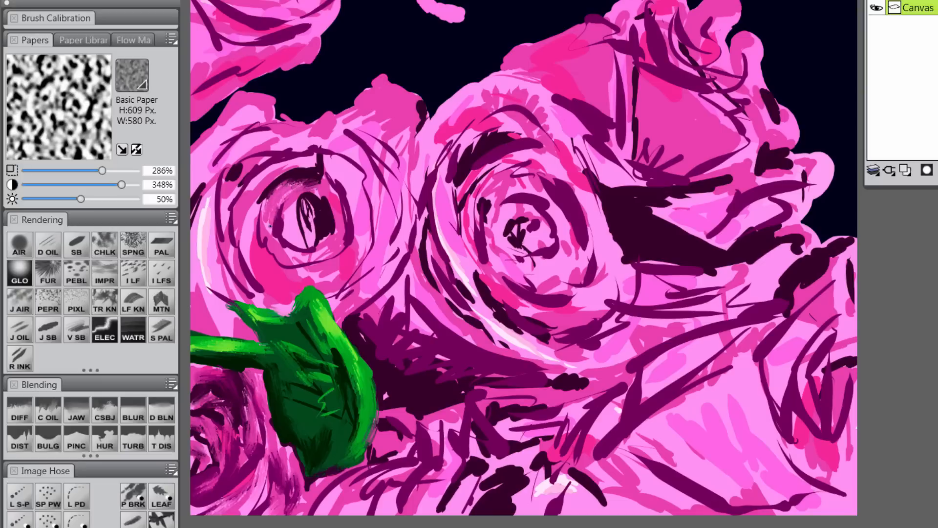
mouse_move(298, 160)
mouse_down()
mouse_move(254, 188)
mouse_move(226, 230)
mouse_move(348, 167)
mouse_move(378, 180)
mouse_up()
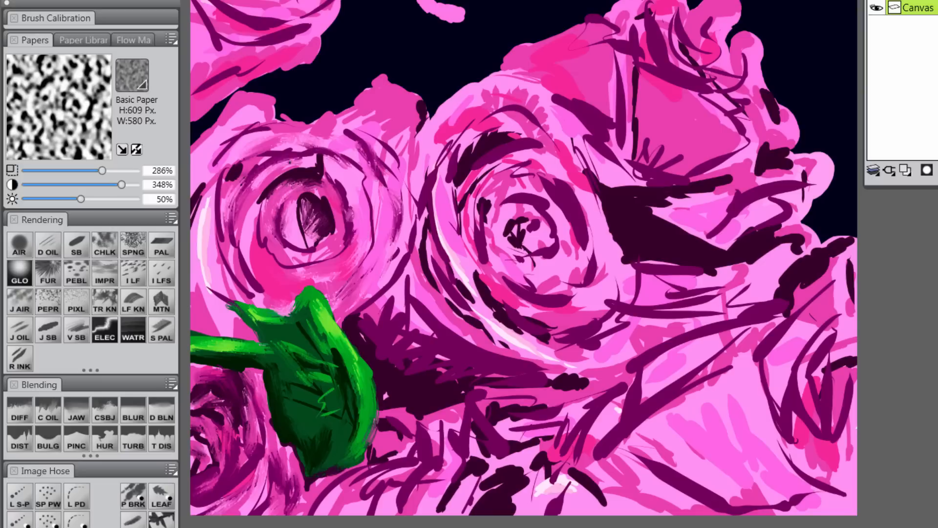
drag(236, 228, 266, 292)
mouse_move(210, 194)
mouse_down()
mouse_move(206, 280)
mouse_move(194, 275)
mouse_move(193, 220)
mouse_up()
drag(229, 140, 211, 166)
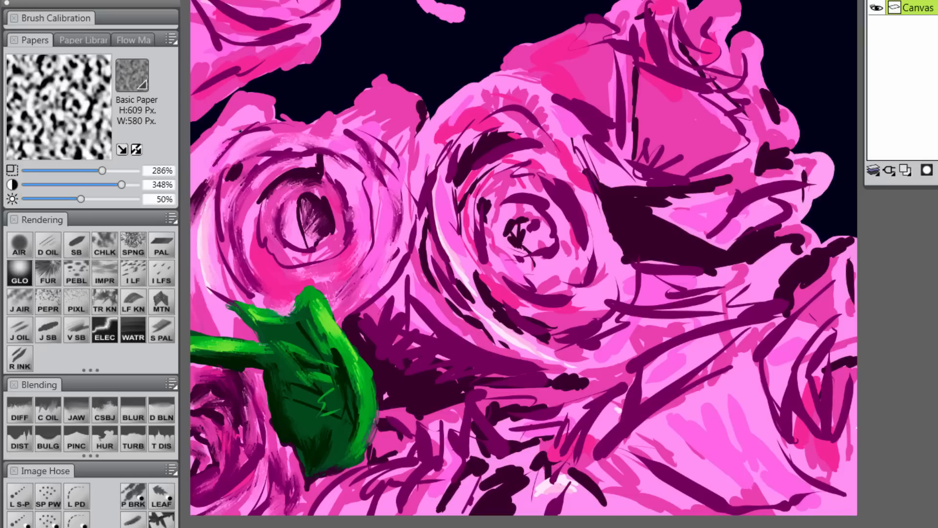
mouse_move(239, 112)
mouse_down()
mouse_move(210, 137)
mouse_move(267, 104)
mouse_up()
mouse_move(261, 109)
mouse_down()
mouse_move(229, 134)
mouse_move(278, 139)
mouse_move(271, 99)
mouse_move(242, 97)
mouse_move(220, 118)
mouse_up()
drag(195, 149, 215, 129)
Blend the upper-right rose's dark folds into its pink petals, softening the large petal beside the centre rose
mouse_move(622, 116)
mouse_down()
mouse_move(618, 64)
mouse_move(617, 76)
mouse_up()
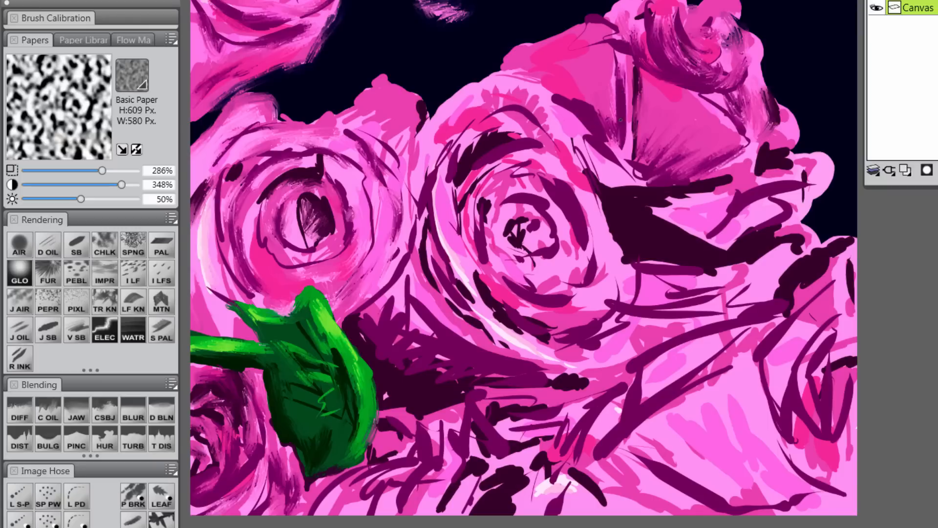
mouse_move(618, 143)
mouse_down()
mouse_move(591, 100)
mouse_move(571, 89)
mouse_up()
drag(573, 98, 529, 78)
drag(554, 80, 521, 70)
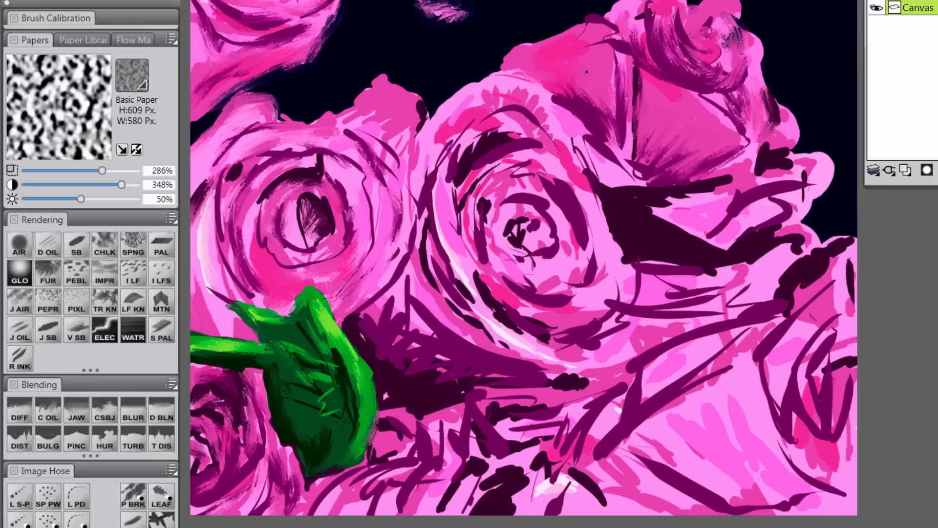
drag(589, 24, 582, 65)
mouse_move(606, 25)
mouse_down()
mouse_move(594, 56)
mouse_move(608, 68)
mouse_up()
mouse_move(621, 43)
mouse_down()
mouse_move(612, 95)
mouse_move(598, 52)
mouse_up()
drag(596, 121, 579, 92)
drag(573, 107, 552, 92)
drag(605, 122, 625, 162)
drag(616, 138, 632, 168)
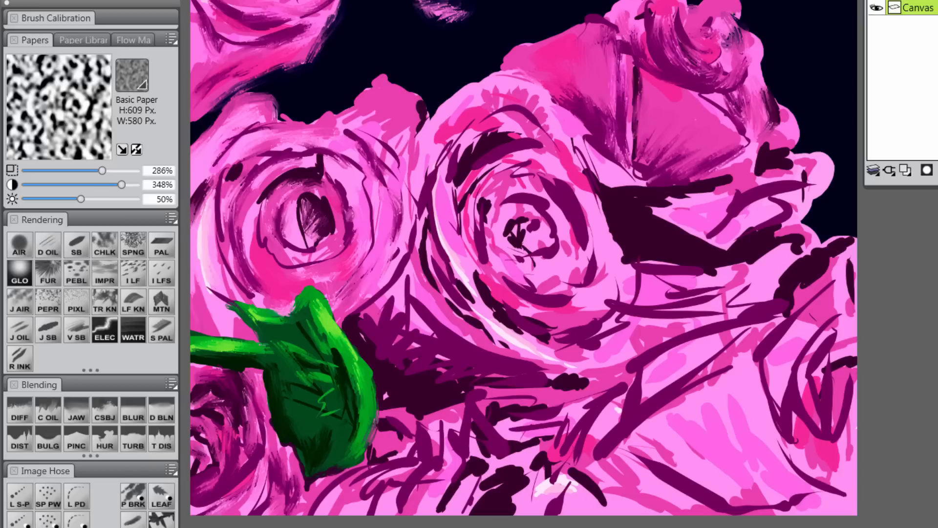
Blend the dark shadow beneath the upper-right rose into the light outer petals with streaky diagonal strokes
mouse_move(755, 170)
mouse_down()
mouse_move(788, 160)
mouse_move(790, 168)
mouse_up()
drag(733, 197, 680, 205)
mouse_move(736, 181)
mouse_down()
mouse_move(685, 196)
mouse_move(694, 193)
mouse_up()
mouse_move(661, 198)
mouse_down()
mouse_move(704, 194)
mouse_move(651, 200)
mouse_up()
drag(684, 223, 650, 214)
mouse_move(701, 236)
mouse_down()
mouse_move(663, 225)
mouse_move(700, 247)
mouse_up()
mouse_move(736, 238)
mouse_down()
mouse_move(704, 248)
mouse_move(755, 202)
mouse_move(791, 193)
mouse_up()
mouse_move(756, 212)
mouse_down()
mouse_move(793, 195)
mouse_move(786, 212)
mouse_up()
drag(756, 223, 771, 218)
drag(794, 184, 814, 174)
drag(795, 182, 816, 169)
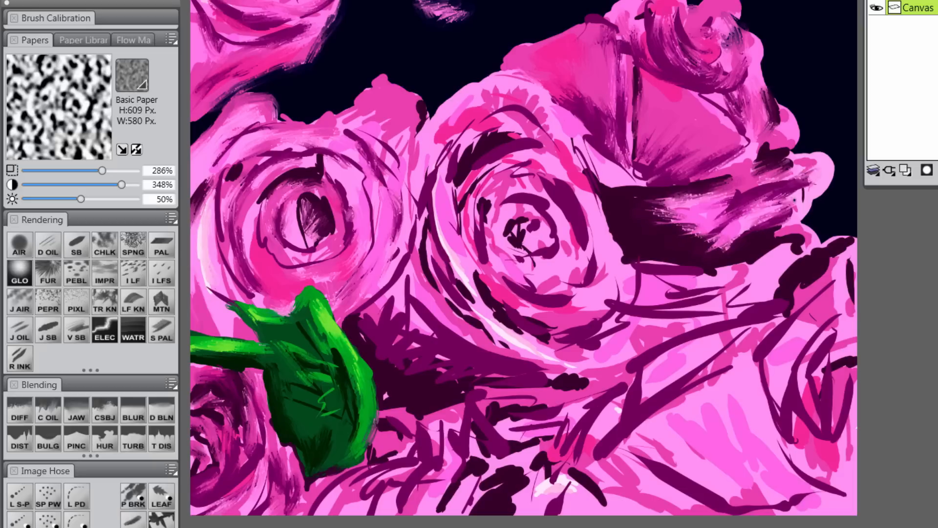
drag(794, 204, 809, 180)
drag(791, 214, 803, 202)
drag(764, 242, 797, 231)
Blend the centre rose's dark rings and outer contours into the surrounding pinks, continuing into the petals on its lower right
mouse_move(553, 202)
mouse_down()
mouse_move(533, 182)
mouse_move(487, 202)
mouse_move(556, 186)
mouse_move(560, 261)
mouse_move(554, 204)
mouse_move(537, 244)
mouse_up()
drag(504, 278, 568, 291)
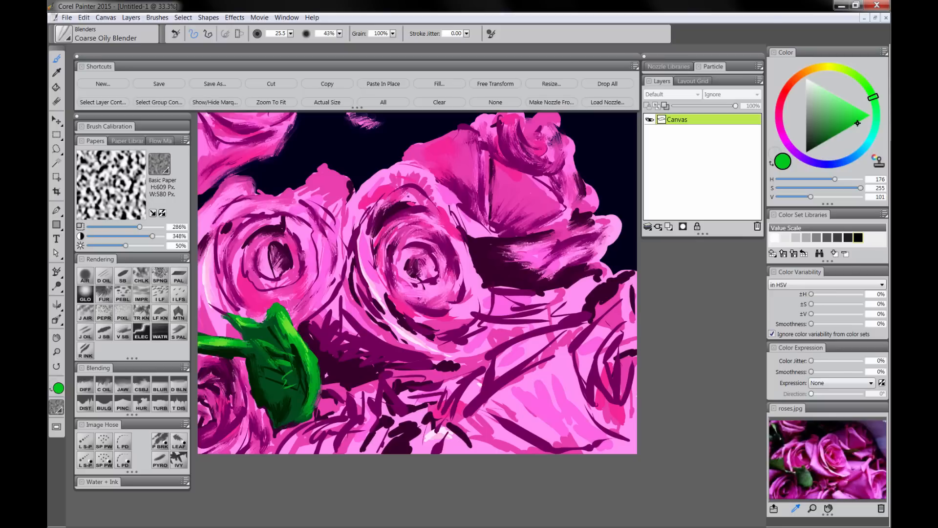
drag(516, 123, 430, 208)
drag(431, 232, 475, 312)
drag(470, 322, 727, 289)
Blend the broken petals along the bottom edge, the purple shadow beneath the centre rose and the leaf's stem
drag(440, 504, 573, 494)
drag(459, 424, 481, 448)
drag(337, 424, 289, 449)
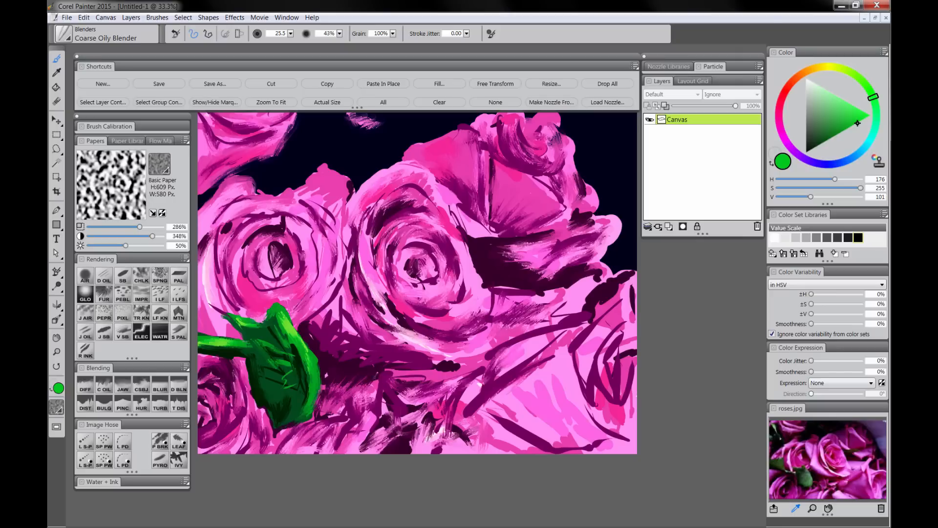
drag(342, 344, 337, 307)
drag(458, 366, 393, 364)
drag(202, 343, 250, 348)
Blend the large lower-right petal, the right-edge rose and the shadow between the centre and upper-right roses
drag(503, 416, 562, 449)
drag(624, 332, 599, 396)
drag(621, 284, 579, 313)
drag(470, 249, 488, 305)
drag(517, 241, 469, 234)
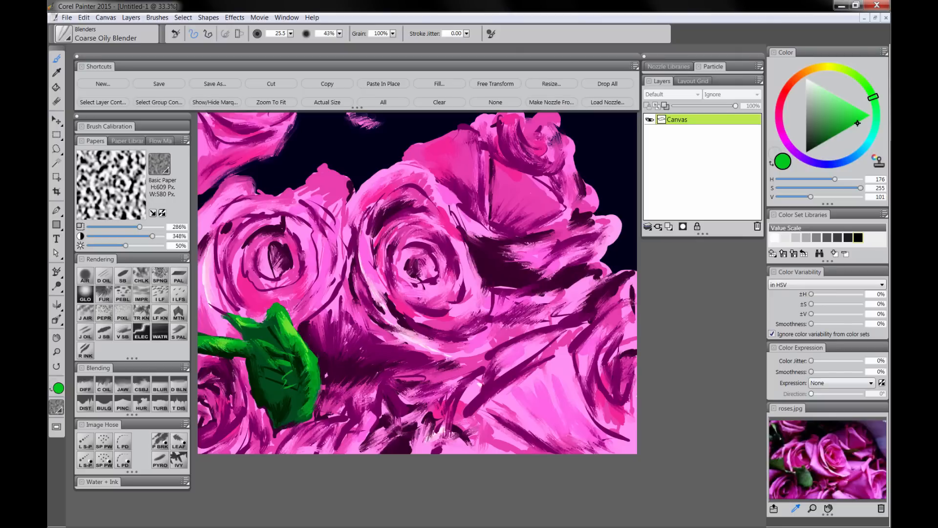
Soften the rose edges against the dark background and blend the remaining hard contours around the centre rose
drag(293, 189, 351, 186)
drag(402, 161, 457, 130)
drag(604, 215, 617, 242)
drag(460, 210, 490, 234)
drag(479, 392, 462, 420)
drag(360, 257, 350, 294)
Preview the painting without panels and compare it with the reference photo at 10% zoom
key(Tab)
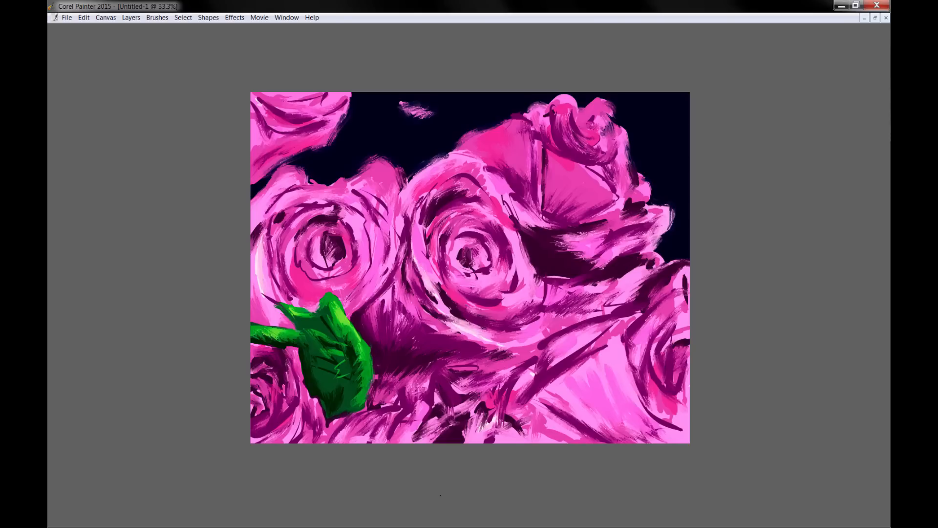
key(Tab)
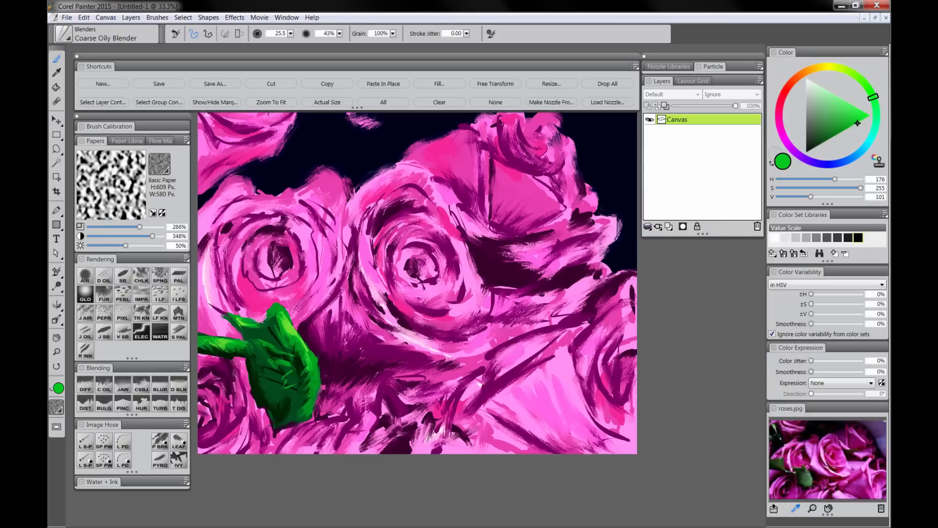
click(57, 351)
alt+click(472, 403)
alt+click(474, 409)
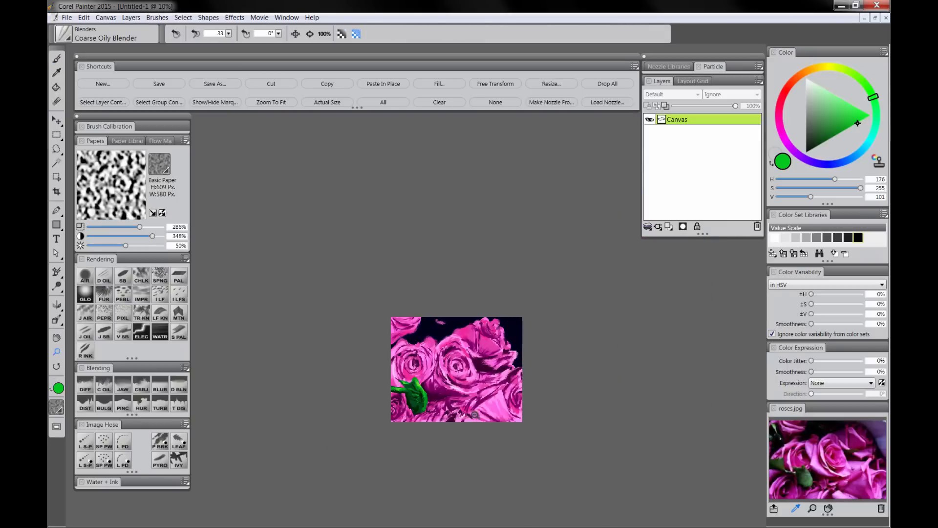
drag(486, 417, 718, 507)
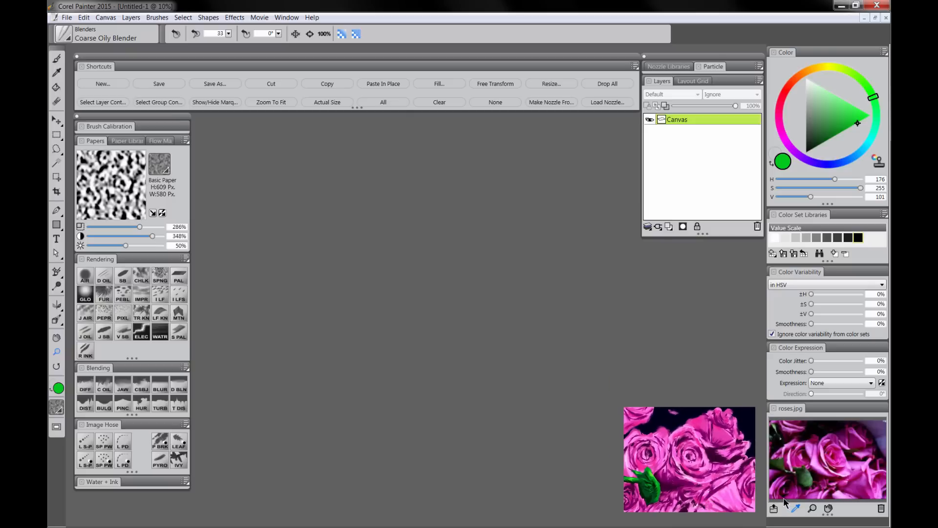
drag(721, 493, 427, 374)
click(411, 337)
click(411, 338)
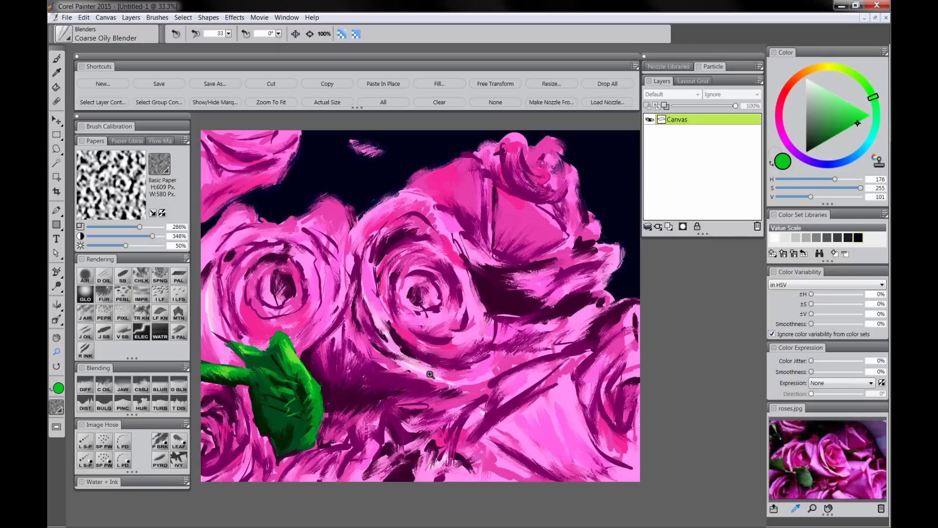
Add a new layer above the canvas and set its blend mode to Multiply
click(669, 225)
click(672, 95)
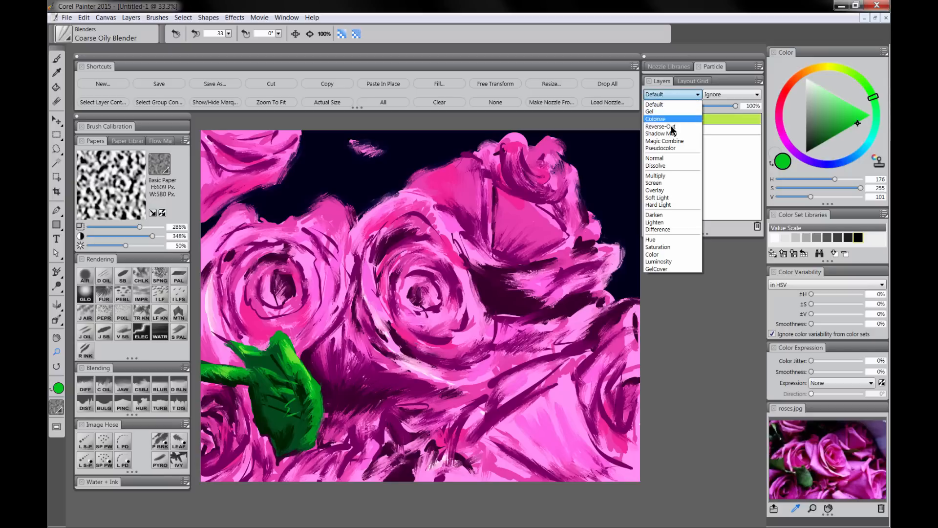
click(665, 176)
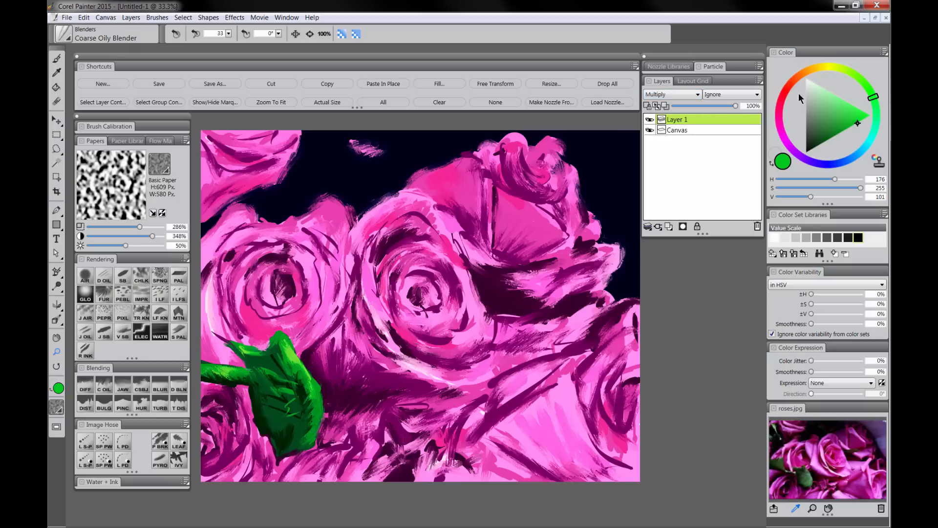
Glaze the centre and upper-right roses with warm pink (H 69, S 255, V 155) using the Digital Airbrush
mouse_move(798, 92)
mouse_down()
mouse_move(790, 88)
mouse_move(780, 110)
mouse_up()
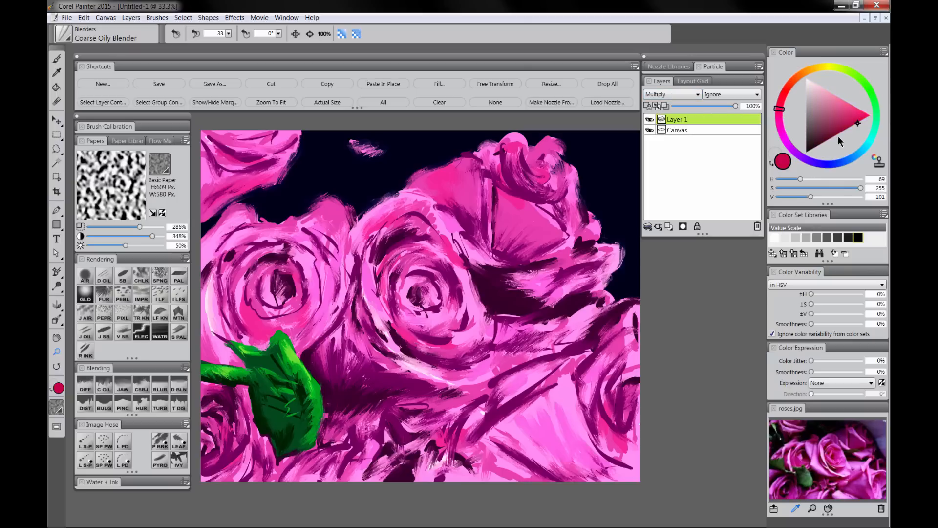
mouse_move(838, 137)
mouse_down()
mouse_move(852, 130)
mouse_move(858, 108)
mouse_up()
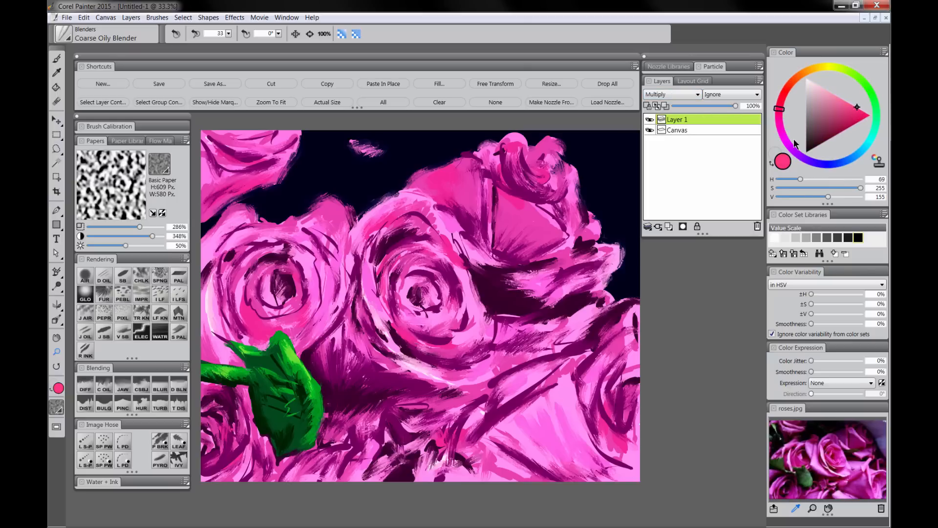
click(88, 280)
mouse_move(423, 259)
mouse_down()
mouse_move(408, 313)
mouse_move(434, 281)
mouse_move(383, 313)
mouse_move(462, 304)
mouse_move(440, 332)
mouse_move(460, 339)
mouse_up()
drag(559, 229, 531, 247)
drag(564, 181, 572, 240)
drag(516, 267, 589, 281)
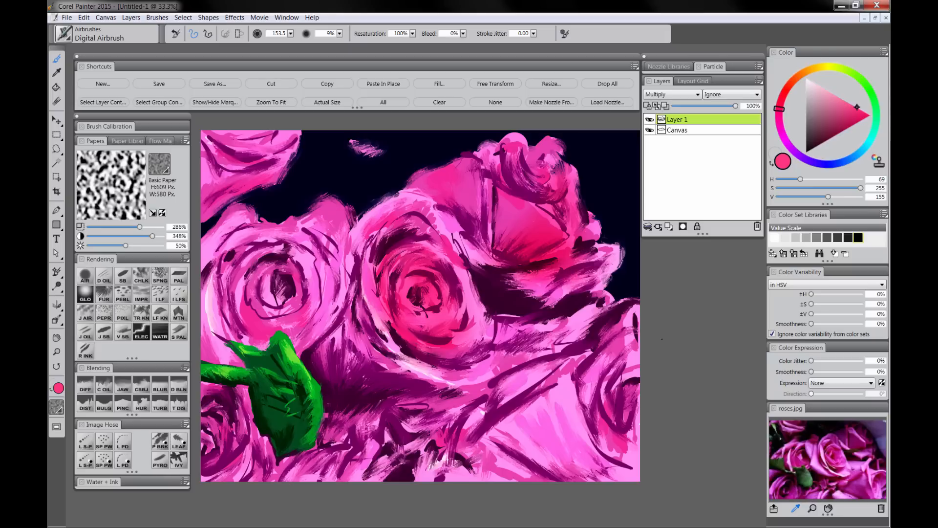
Airbrush the same warm pink into the right-edge rose, the rose above the leaf, and the lower-left and top-left roses
mouse_move(590, 373)
mouse_down()
mouse_move(621, 348)
mouse_move(591, 377)
mouse_move(607, 445)
mouse_up()
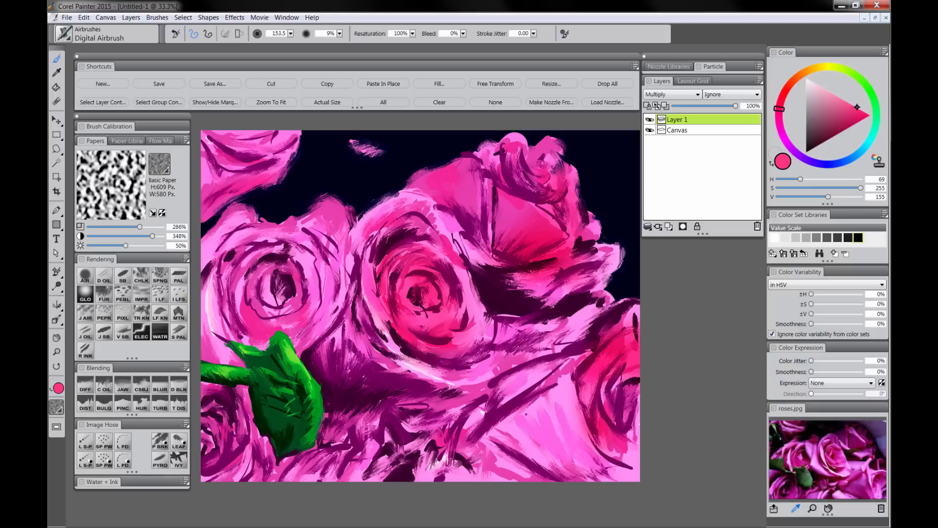
mouse_move(248, 309)
mouse_down()
mouse_move(280, 325)
mouse_move(306, 307)
mouse_up()
drag(255, 270, 248, 313)
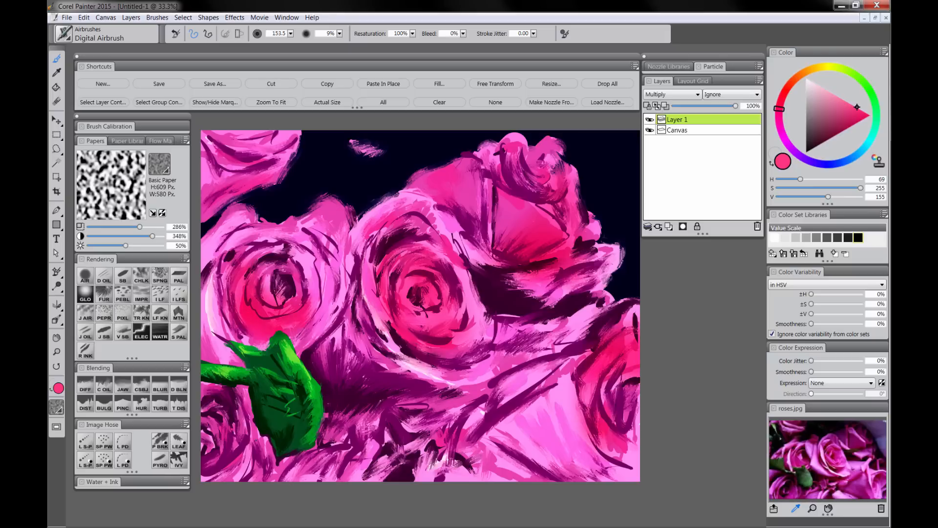
drag(239, 461, 224, 475)
mouse_move(215, 431)
mouse_down()
mouse_move(210, 468)
mouse_move(281, 474)
mouse_up()
drag(335, 474, 359, 473)
drag(215, 134, 281, 137)
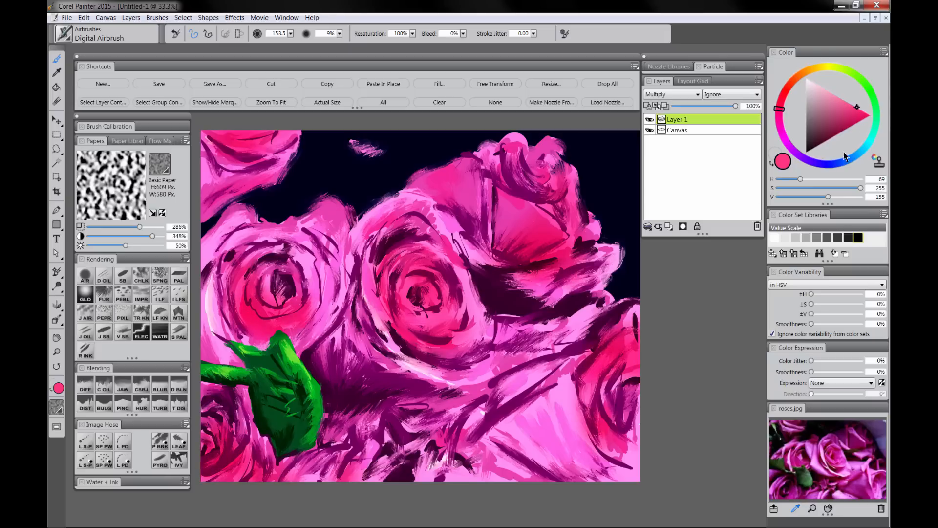
Shade the outer petals, bottom edge and leaf with muted blue (H 249, S 129, V 152) using a 446.3 airbrush
drag(845, 157, 835, 163)
click(833, 108)
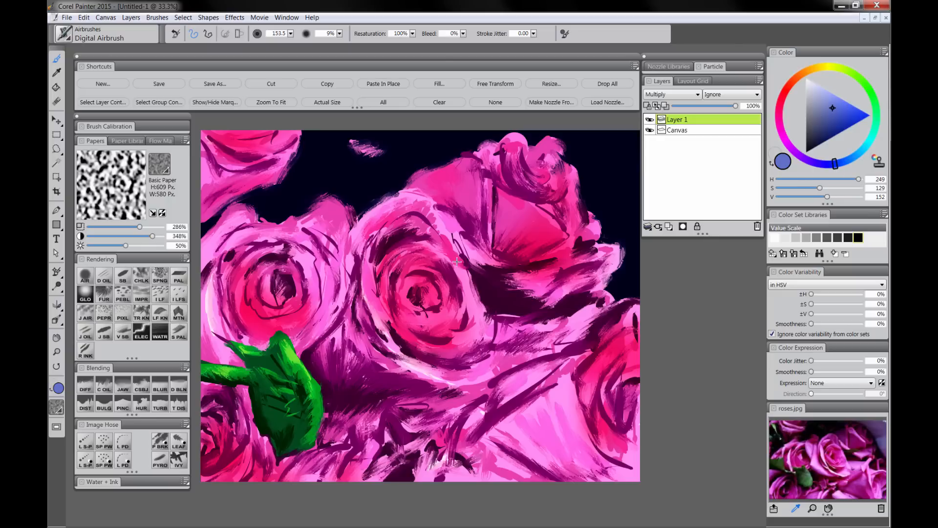
drag(457, 262, 440, 293)
mouse_move(398, 172)
mouse_down()
mouse_move(518, 149)
mouse_move(609, 237)
mouse_move(628, 278)
mouse_up()
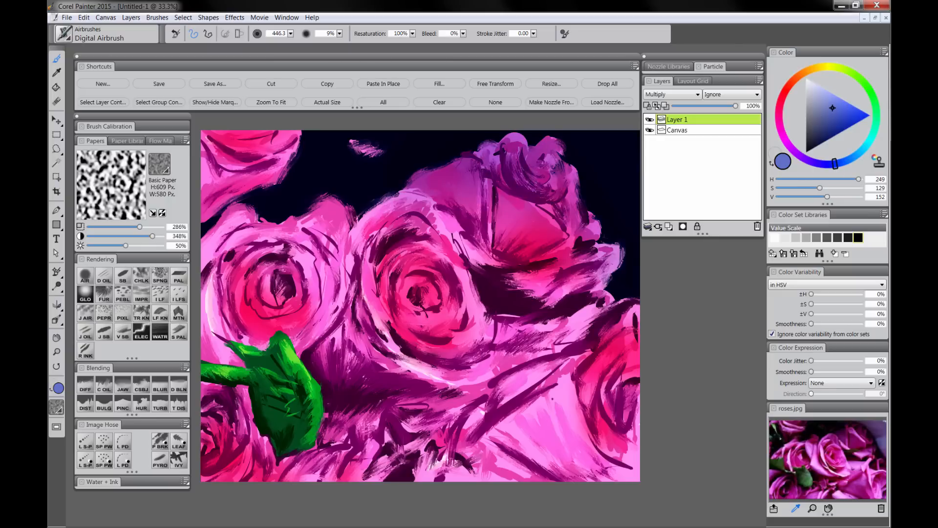
mouse_move(531, 447)
mouse_down()
mouse_move(442, 453)
mouse_move(581, 435)
mouse_move(482, 493)
mouse_move(287, 471)
mouse_move(215, 408)
mouse_move(393, 490)
mouse_up()
mouse_move(202, 327)
mouse_down()
mouse_move(204, 254)
mouse_move(221, 236)
mouse_up()
drag(363, 279, 383, 234)
drag(208, 142, 245, 184)
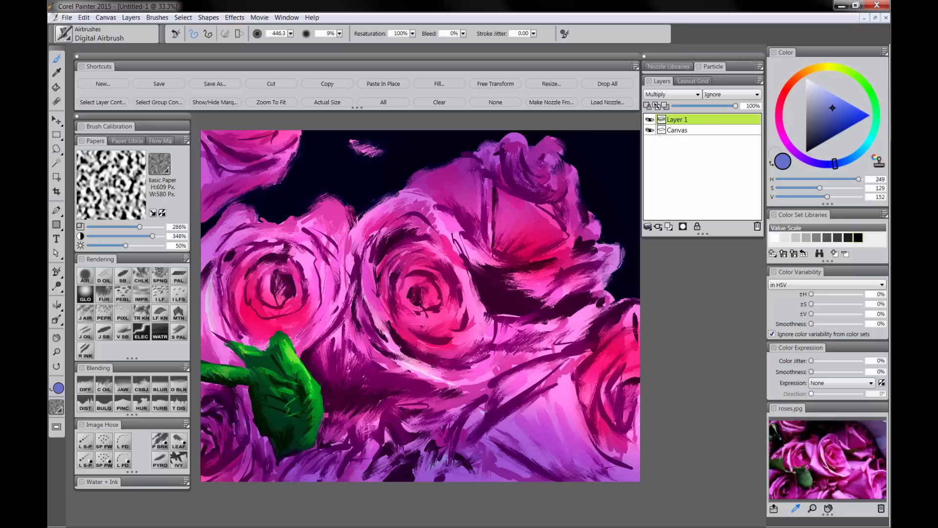
drag(294, 358, 308, 391)
drag(289, 345, 295, 369)
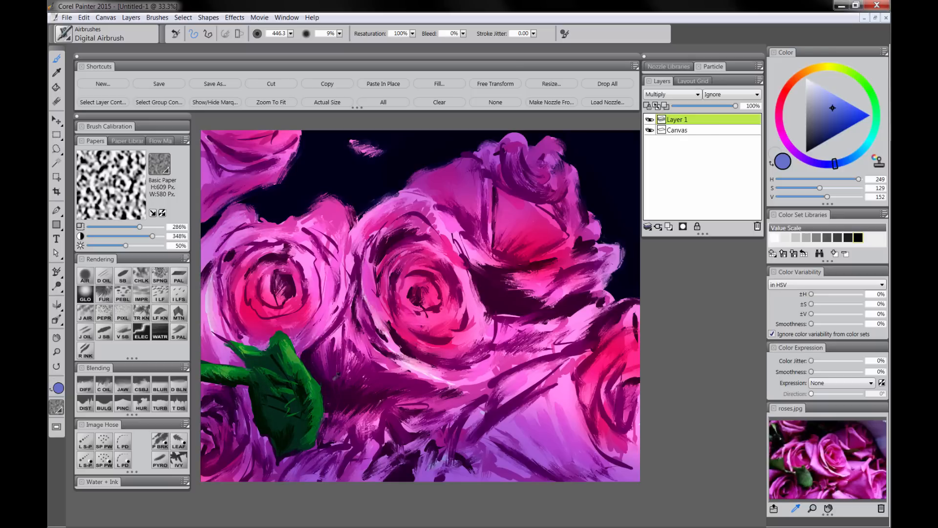
Sample a muted green from the leaf and glaze it over the petals around the leaf, bottom edge and upper right
alt+click(308, 382)
drag(220, 353, 214, 303)
mouse_move(341, 467)
mouse_down()
mouse_move(348, 452)
mouse_move(390, 486)
mouse_up()
mouse_move(434, 177)
mouse_down()
mouse_move(422, 188)
mouse_move(516, 147)
mouse_move(576, 169)
mouse_move(648, 290)
mouse_move(656, 354)
mouse_up()
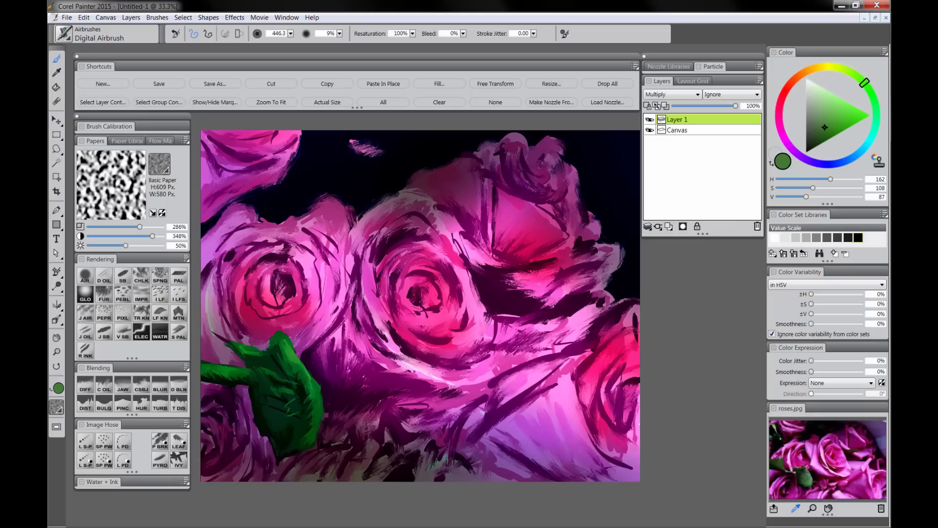
Reduce the airbrush to size 102 and use white to lighten the glaze on the rose above the leaf
drag(819, 94, 786, 58)
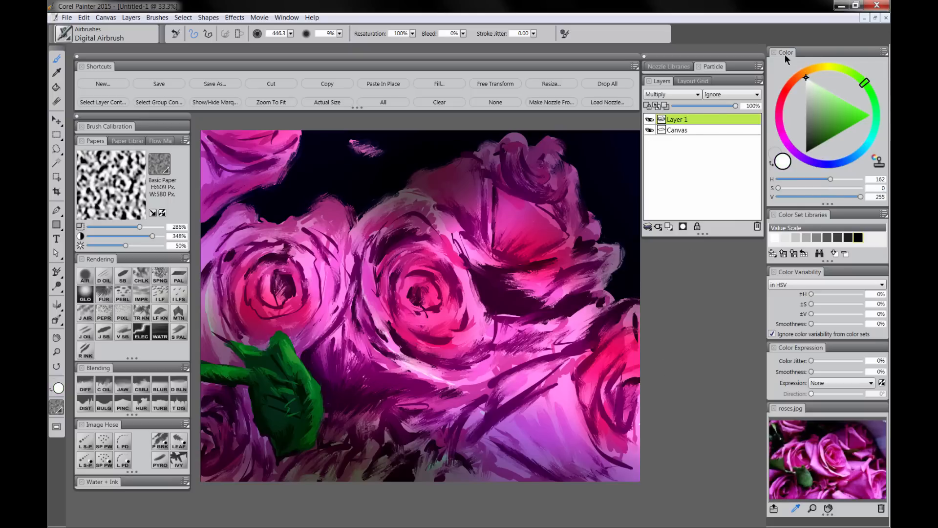
drag(292, 269, 294, 270)
drag(390, 287, 406, 294)
drag(290, 321, 312, 300)
drag(228, 300, 248, 258)
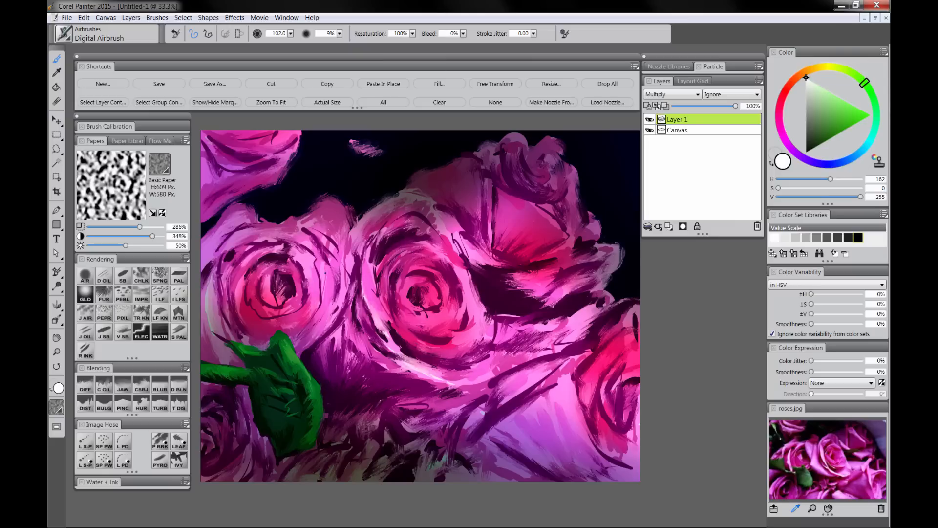
Lighten the glaze with white on the upper-right rose's petals, the right-edge rose, the leaf's stem and the top-left rose
mouse_move(467, 177)
mouse_down()
mouse_move(457, 215)
mouse_move(517, 205)
mouse_move(511, 239)
mouse_move(548, 220)
mouse_move(427, 202)
mouse_up()
mouse_move(507, 155)
mouse_down()
mouse_move(513, 175)
mouse_move(556, 186)
mouse_move(541, 176)
mouse_up()
drag(587, 376, 606, 440)
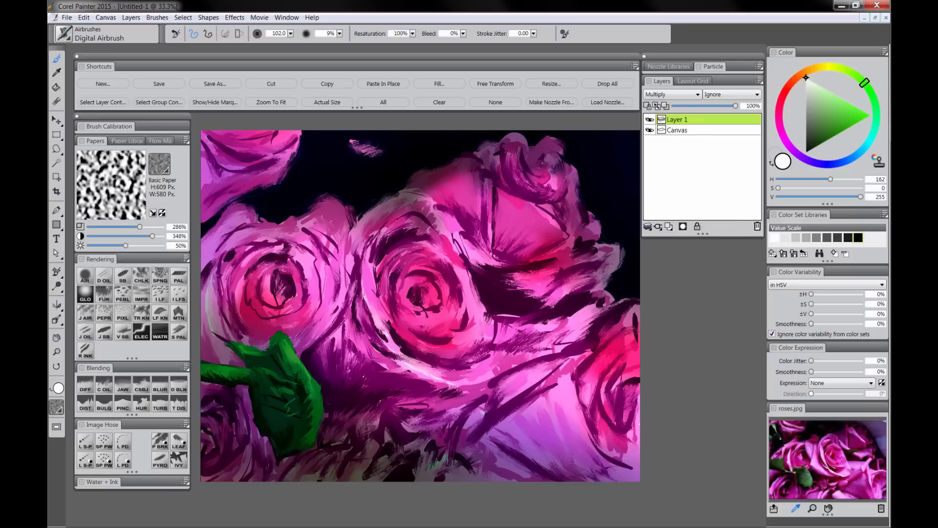
mouse_move(249, 364)
mouse_down()
mouse_move(291, 343)
mouse_move(315, 406)
mouse_move(205, 386)
mouse_up()
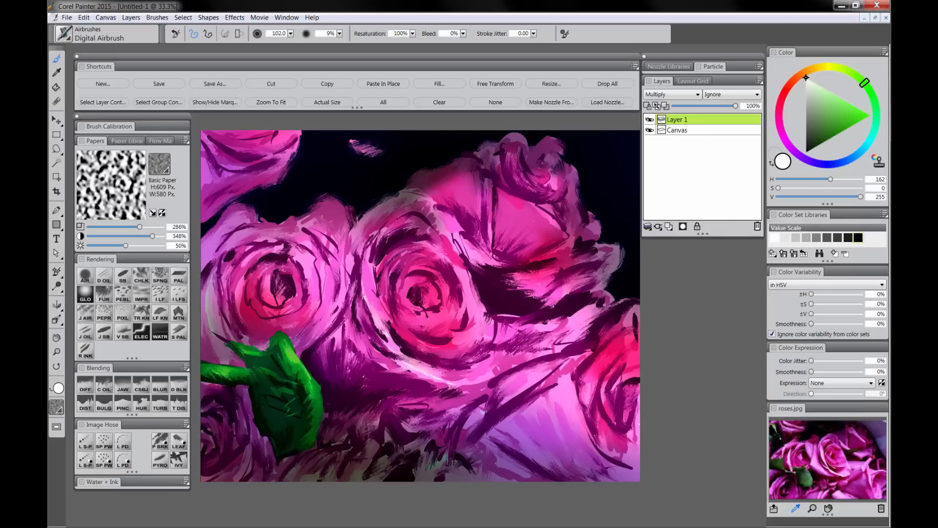
drag(274, 166, 225, 197)
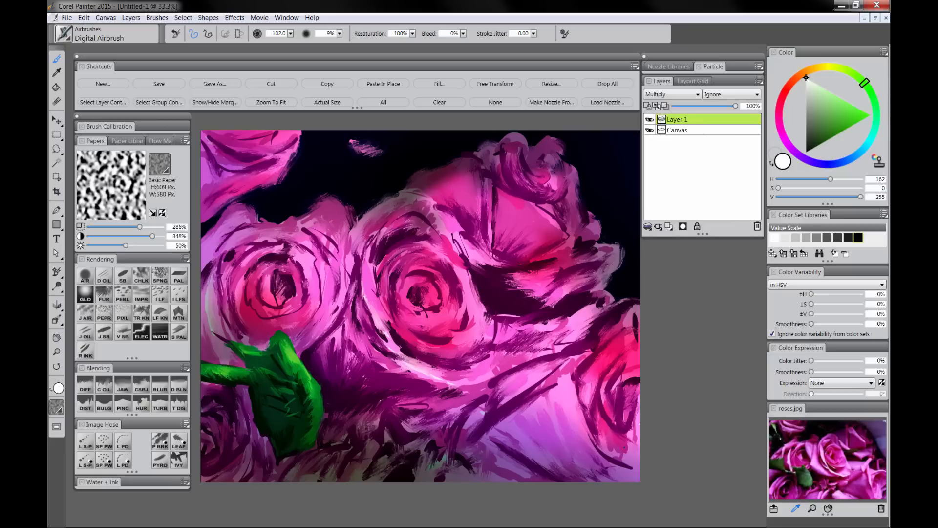
Compare the painting with the Multiply glaze layer hidden and shown
click(651, 120)
click(652, 121)
click(651, 120)
click(652, 120)
click(652, 121)
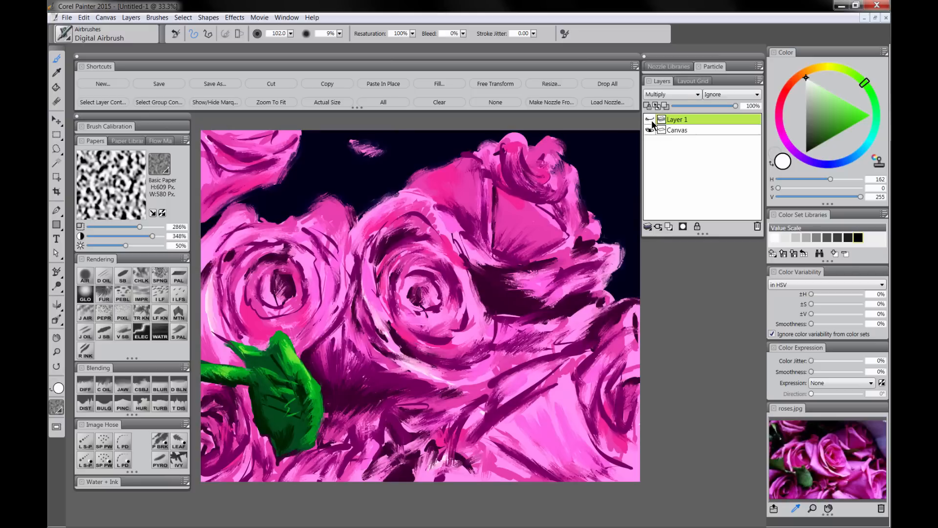
click(652, 121)
Blend the glaze with the Coarse Oily Blender on the top-left rose, the lower-right petals, the bottom edge and the upper-right rose
click(104, 385)
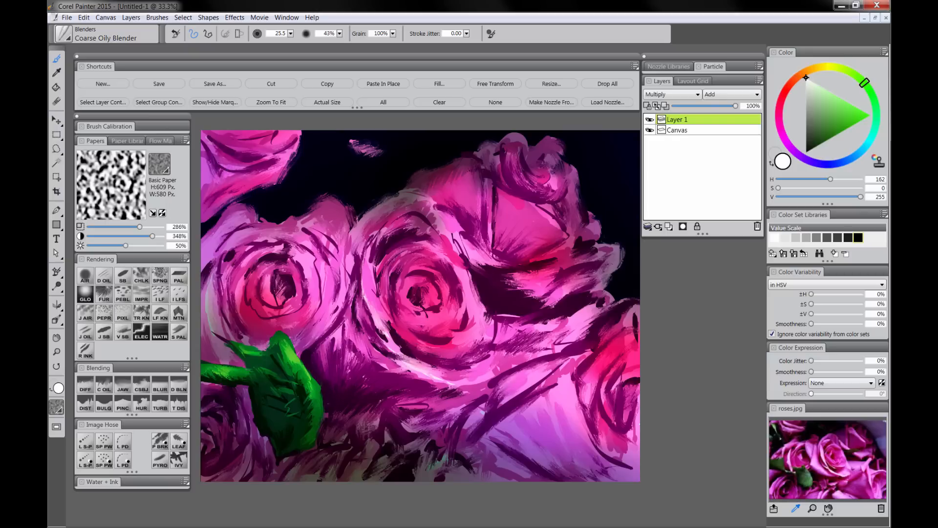
drag(213, 171, 210, 204)
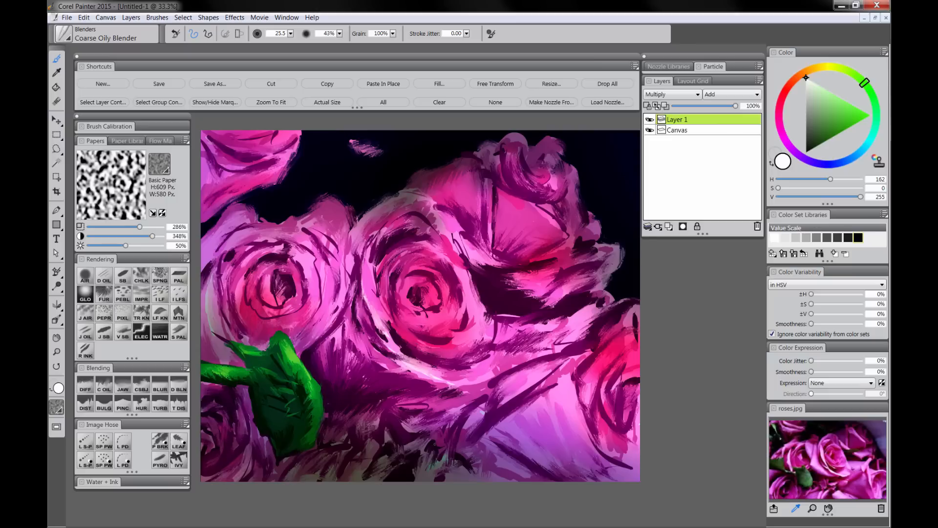
mouse_move(520, 416)
mouse_down()
mouse_move(550, 460)
mouse_move(496, 459)
mouse_move(562, 415)
mouse_move(619, 478)
mouse_move(577, 480)
mouse_up()
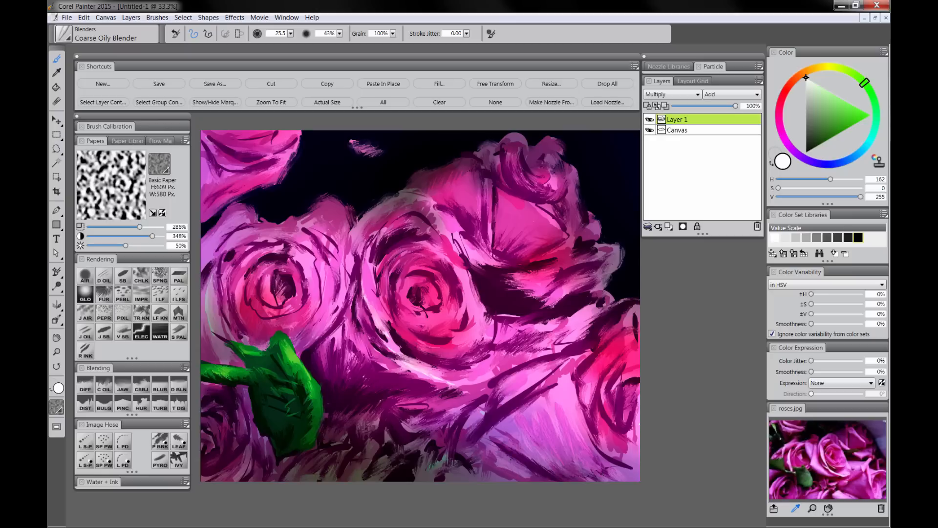
drag(494, 470, 478, 486)
drag(545, 238, 509, 225)
Add a new layer above the glaze layer and set its blend mode to Screen
click(669, 226)
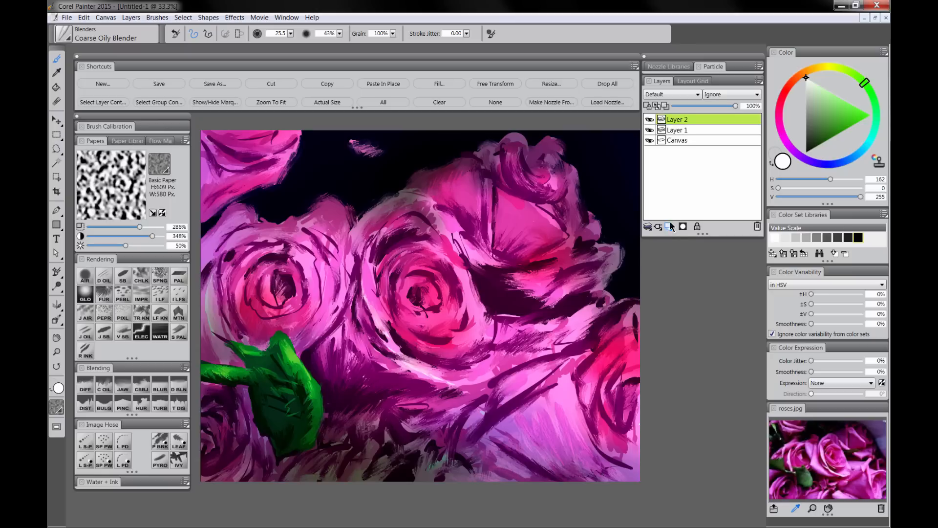
click(671, 95)
click(670, 182)
Set up the Glow brush at size 36.2 with a dark saturated magenta and test it on the two large roses
click(785, 103)
drag(785, 103, 782, 133)
click(861, 122)
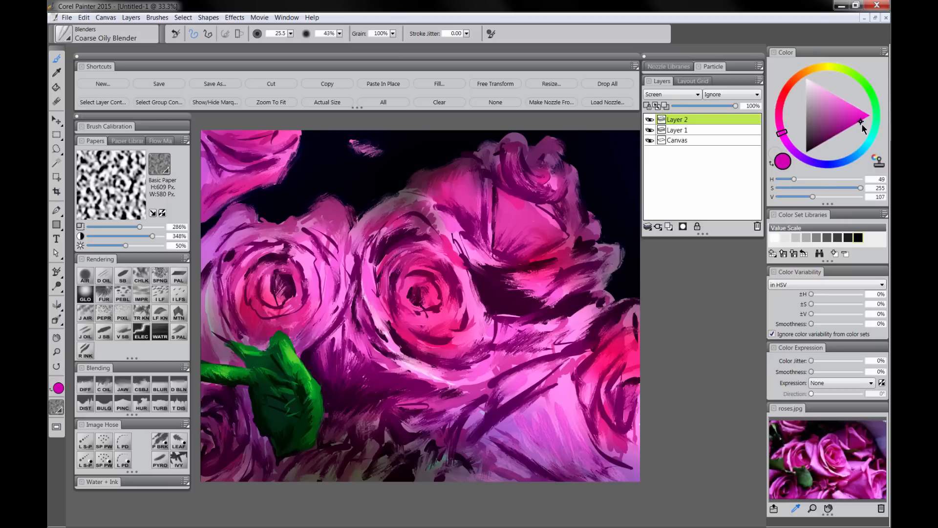
click(85, 293)
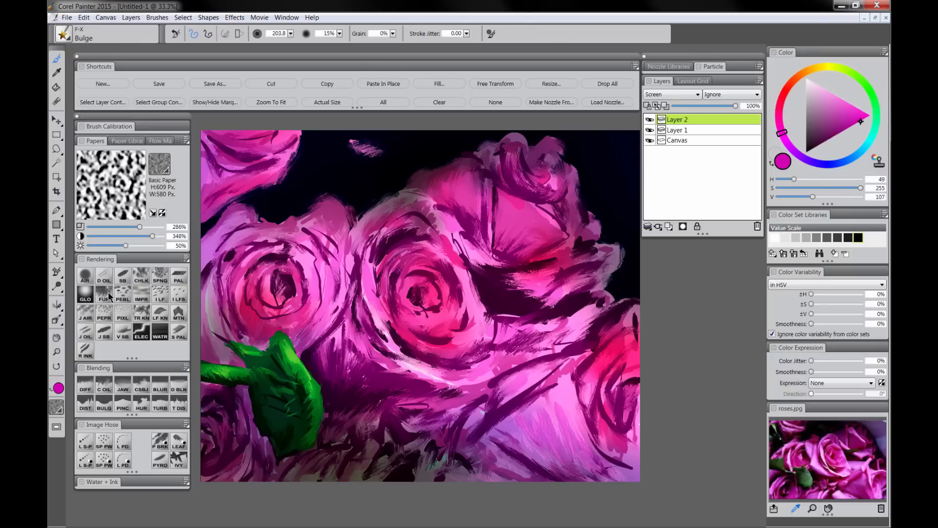
click(826, 143)
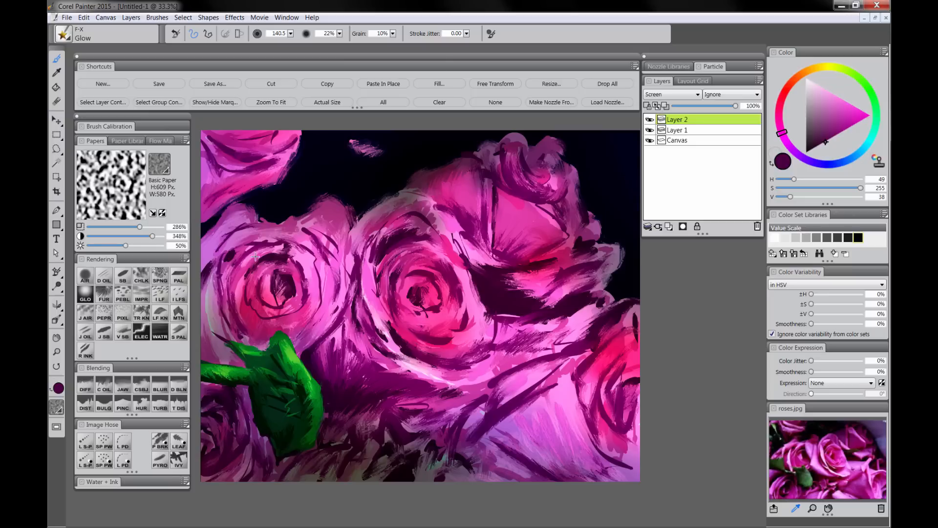
drag(256, 257, 259, 259)
drag(379, 278, 368, 295)
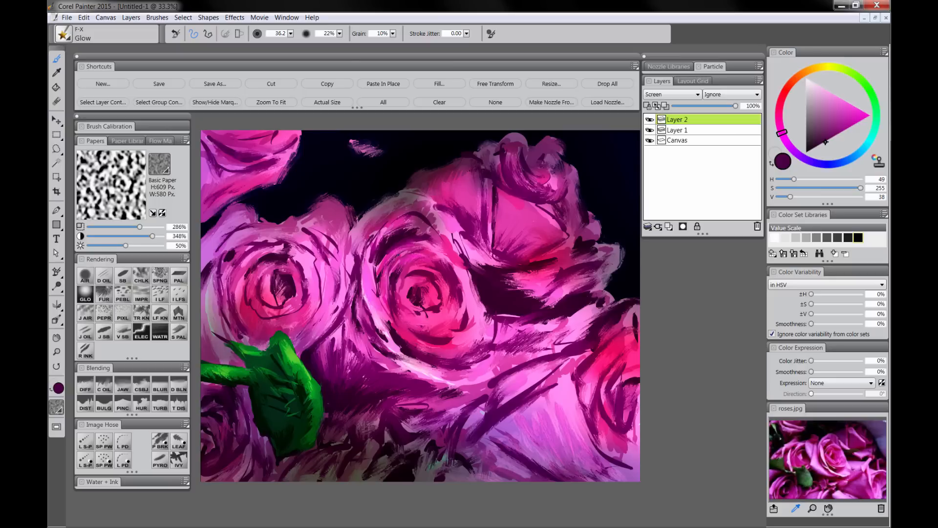
Brighten the magenta to value 80 and paint glowing highlights on the outer petals and centre of the middle rose
click(847, 129)
mouse_move(369, 288)
mouse_down()
mouse_move(372, 309)
mouse_move(368, 285)
mouse_up()
mouse_move(374, 251)
mouse_down()
mouse_move(395, 222)
mouse_move(396, 246)
mouse_move(407, 242)
mouse_up()
mouse_move(381, 263)
mouse_down()
mouse_move(354, 265)
mouse_move(354, 277)
mouse_up()
drag(362, 229, 413, 196)
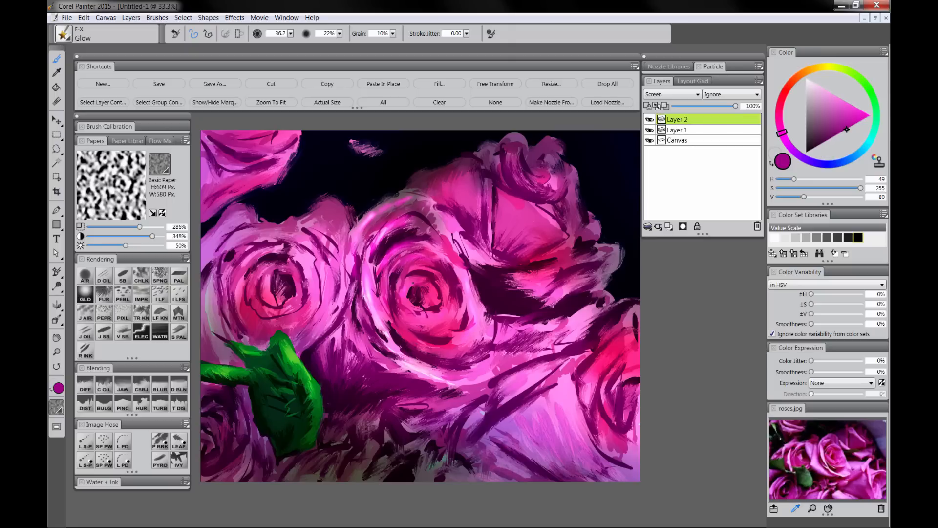
drag(405, 296, 421, 281)
drag(428, 315, 438, 309)
Add magenta Glow highlights to the left rose's inner petals and its upper petal edges
mouse_move(254, 325)
mouse_down()
mouse_move(243, 313)
mouse_move(243, 274)
mouse_up()
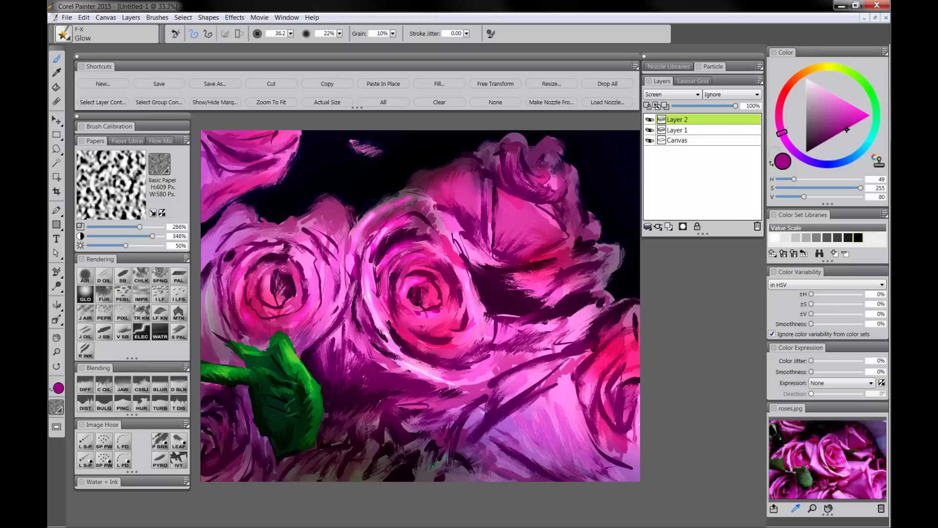
drag(299, 264, 301, 267)
mouse_move(311, 215)
mouse_down()
mouse_move(323, 203)
mouse_move(332, 209)
mouse_up()
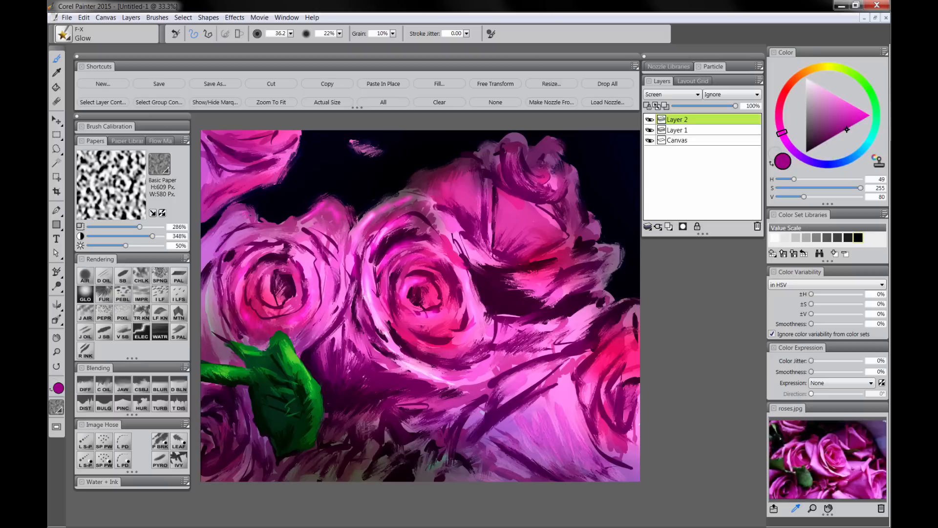
mouse_move(248, 211)
mouse_down()
mouse_move(216, 232)
mouse_move(219, 203)
mouse_move(279, 176)
mouse_up()
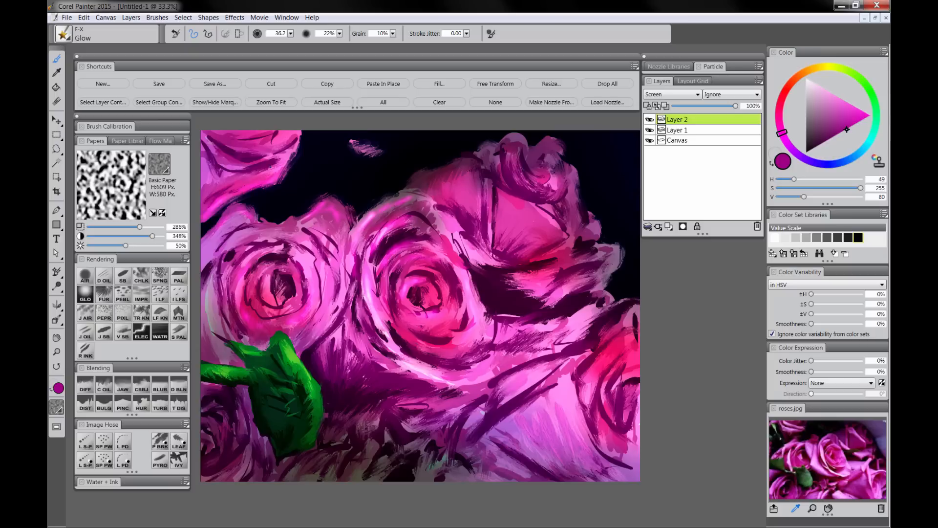
Extend the magenta Glow highlights over the top-left rose and the upper-right rose's petals
drag(223, 163, 269, 162)
mouse_move(407, 187)
mouse_down()
mouse_move(505, 140)
mouse_move(518, 195)
mouse_up()
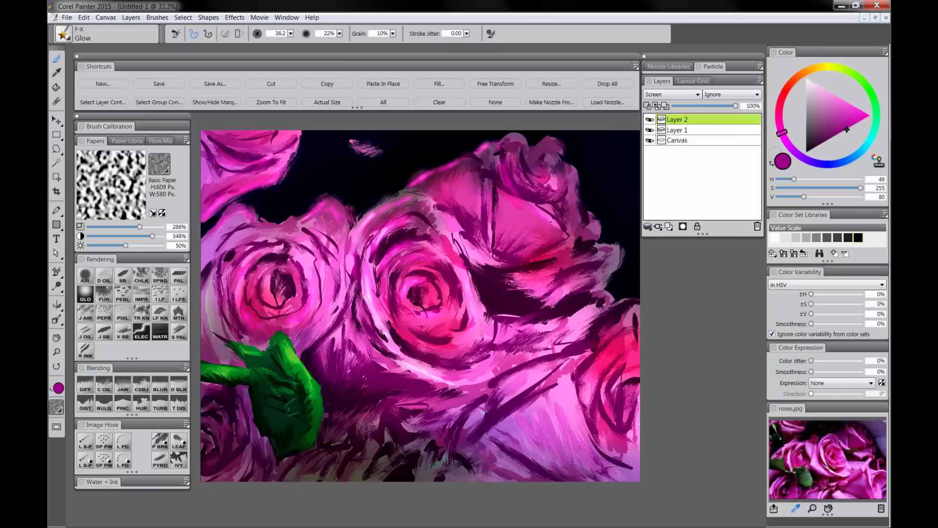
drag(551, 222, 564, 234)
Sample green from the leaf, shift it to a light yellow-green and paint Glow highlights along the leaf's edge and stem
alt+click(293, 355)
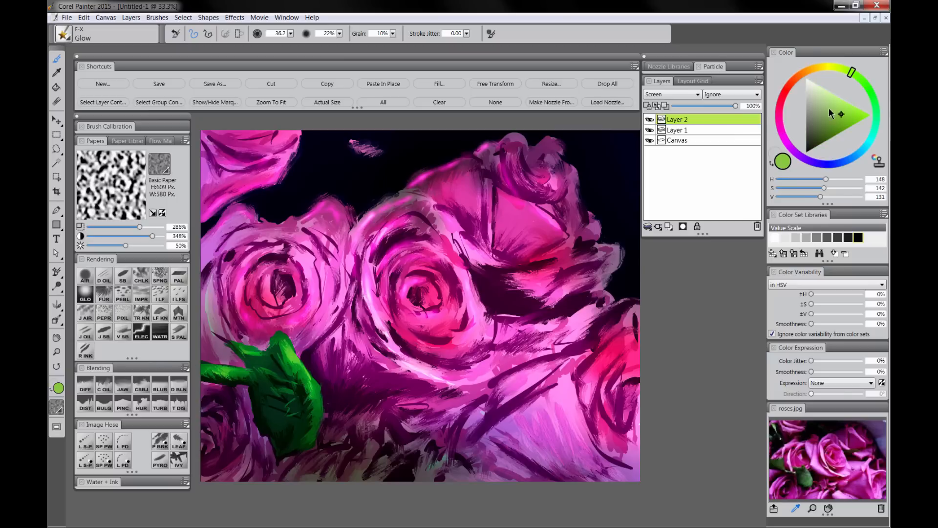
drag(835, 108, 836, 94)
click(846, 69)
drag(288, 347, 316, 389)
drag(216, 368, 235, 372)
Drop all layers onto the canvas and blend the leaf's highlights with the Coarse Oily Blender
click(611, 84)
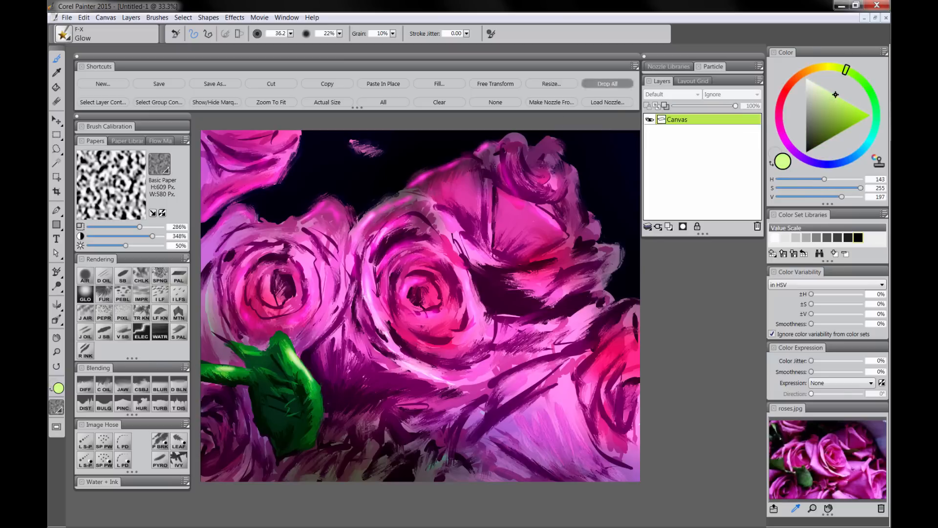
click(109, 382)
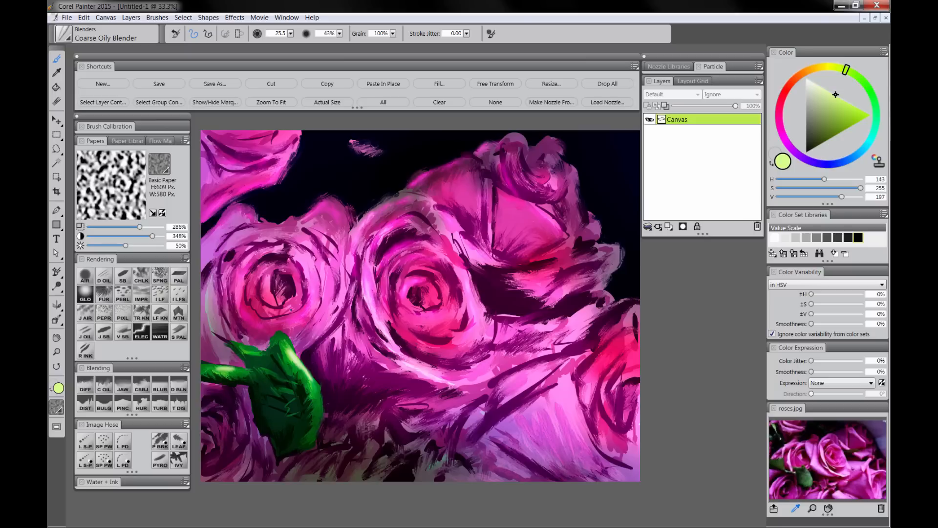
drag(293, 354, 315, 418)
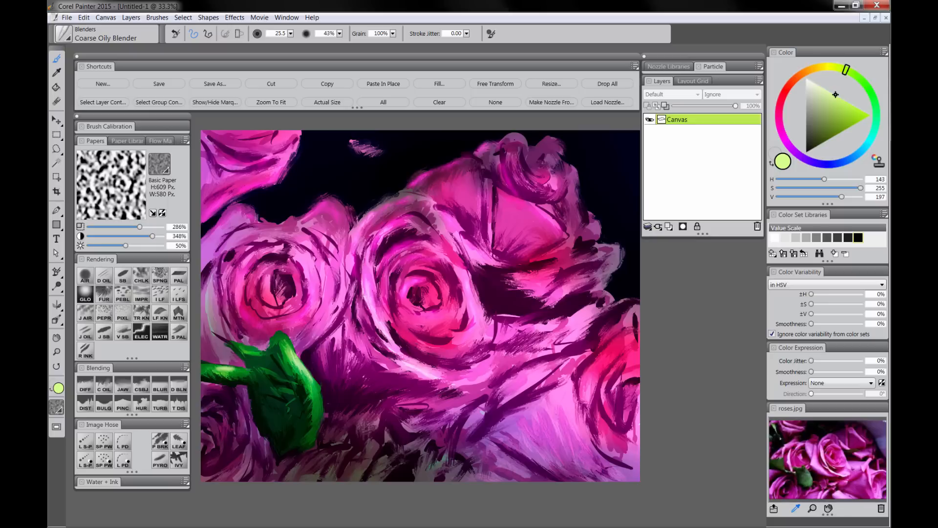
Add a new layer and name it "texture"
click(670, 227)
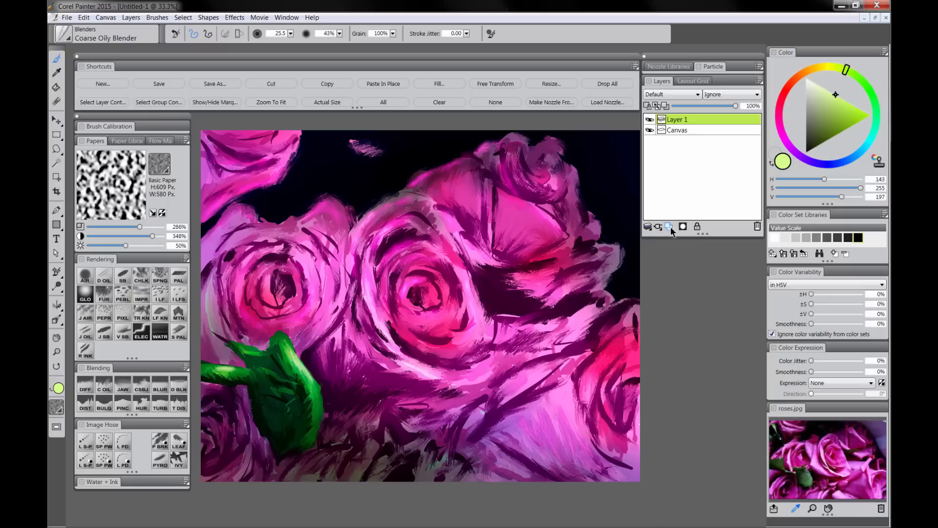
double_click(679, 121)
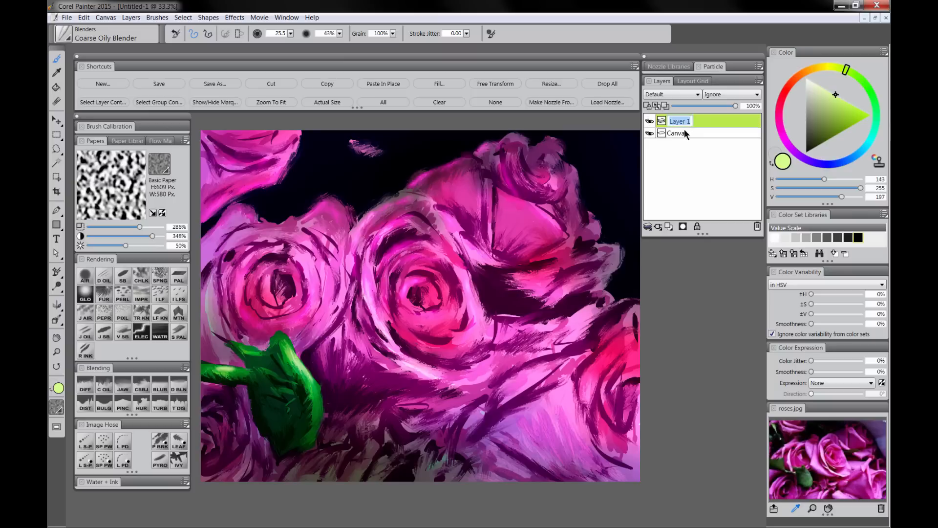
text(texture)
key(Return)
Fill the texture layer with middle grey (value 128) at 100% opacity and set its blend mode to Overlay
click(817, 237)
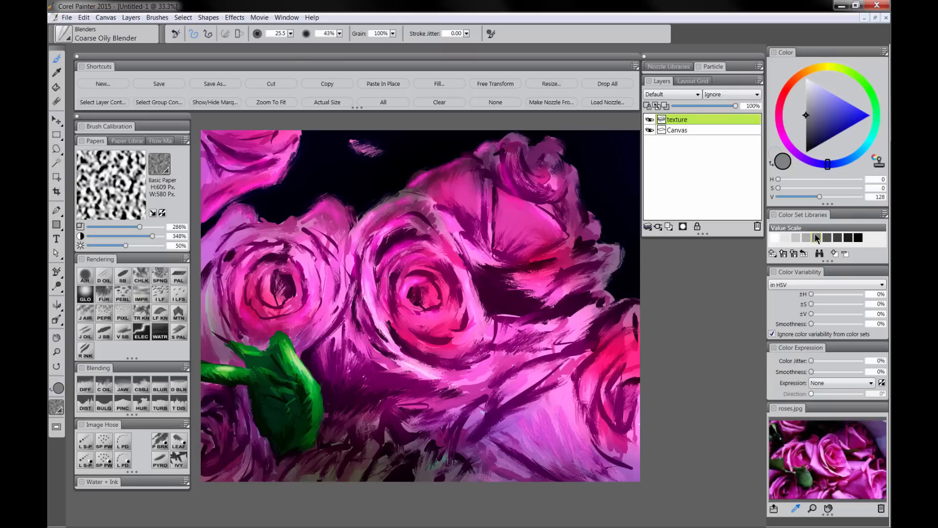
click(448, 87)
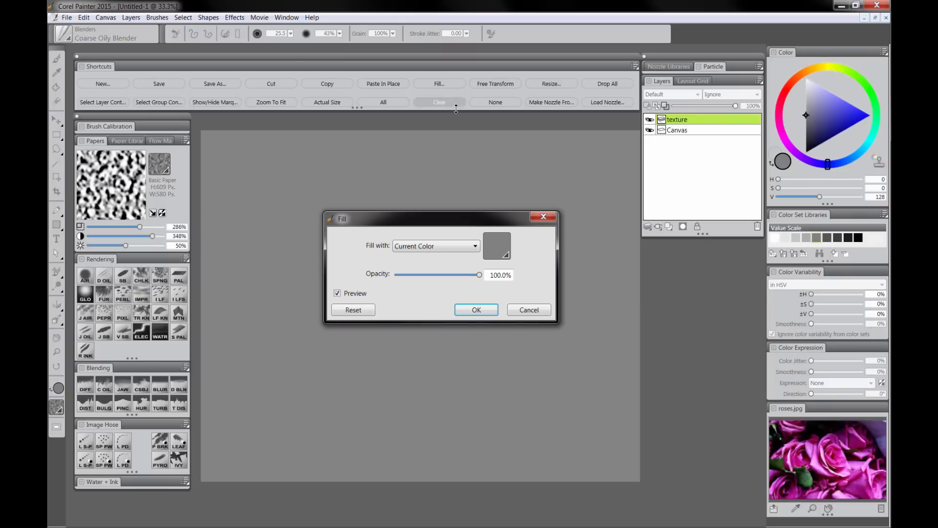
click(478, 311)
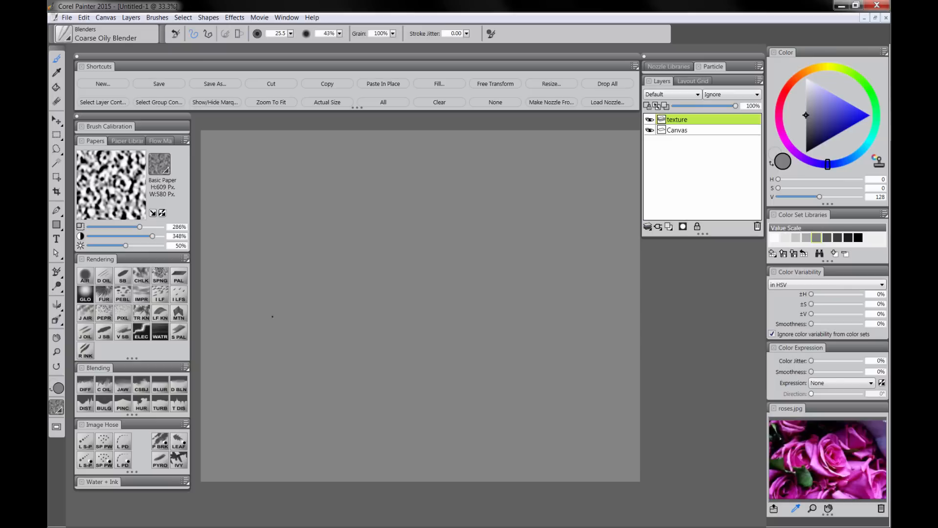
click(665, 95)
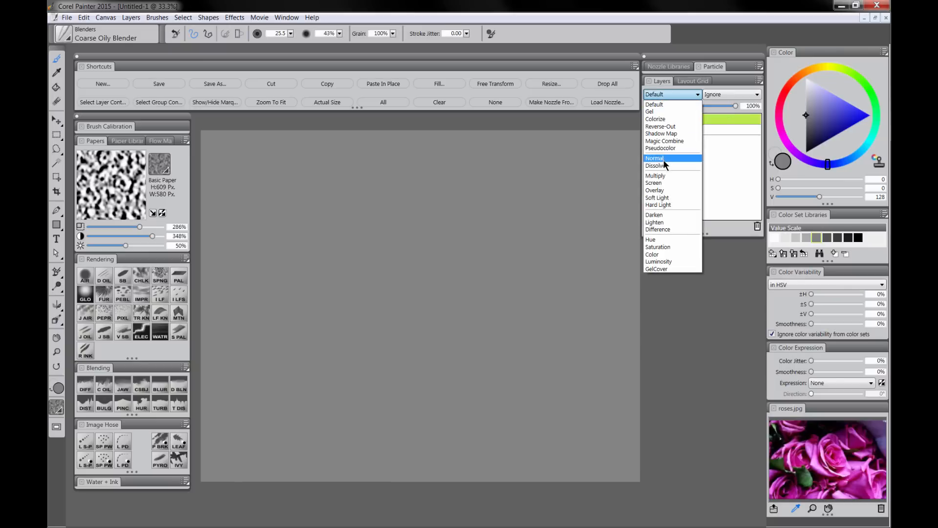
click(655, 191)
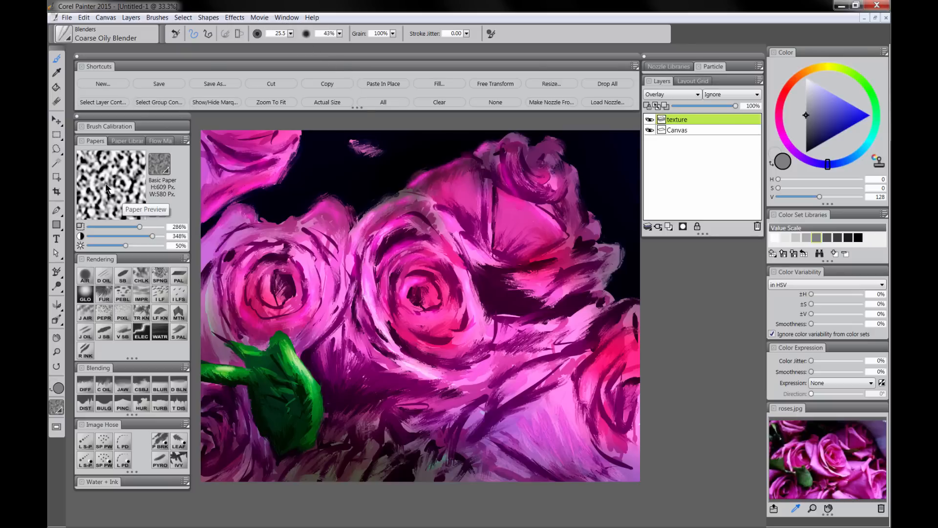
Apply a surface texture to the texture layer using the Gessoed Canvas paper with amount 100% and shine 40%
click(161, 166)
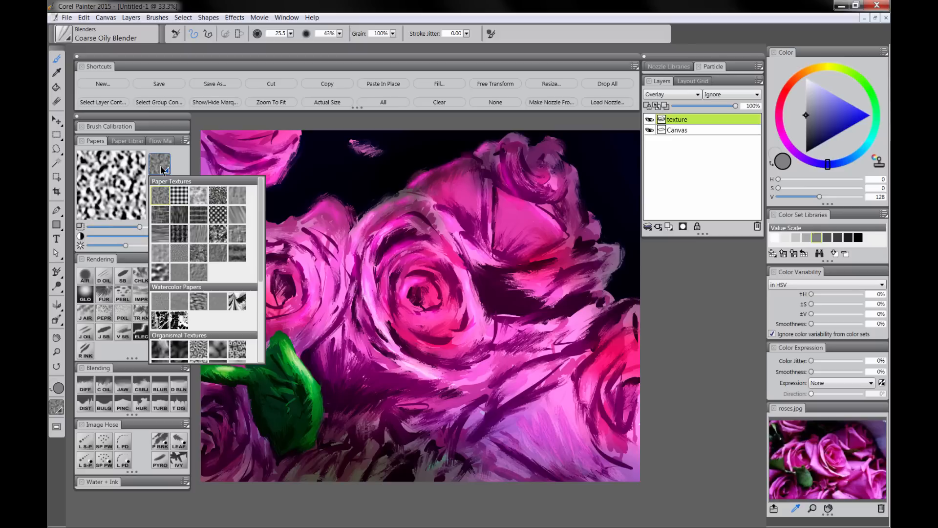
click(179, 161)
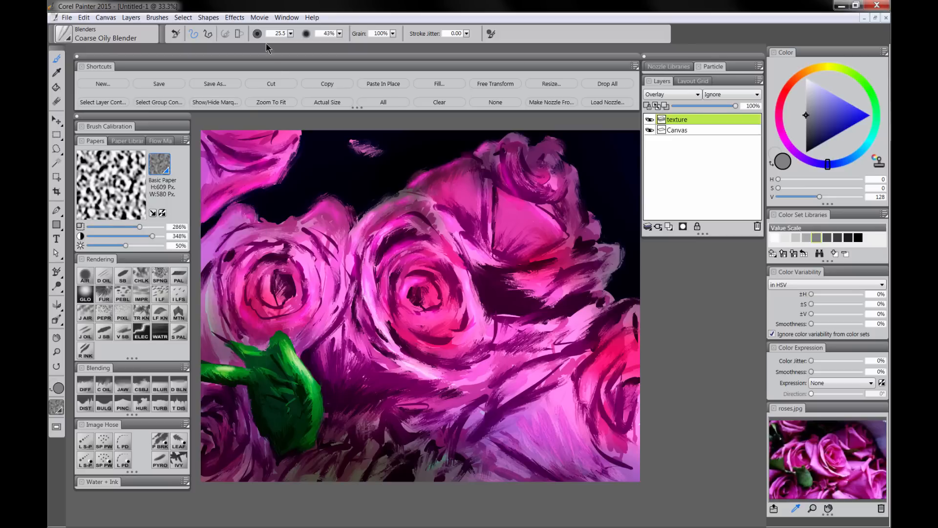
click(290, 17)
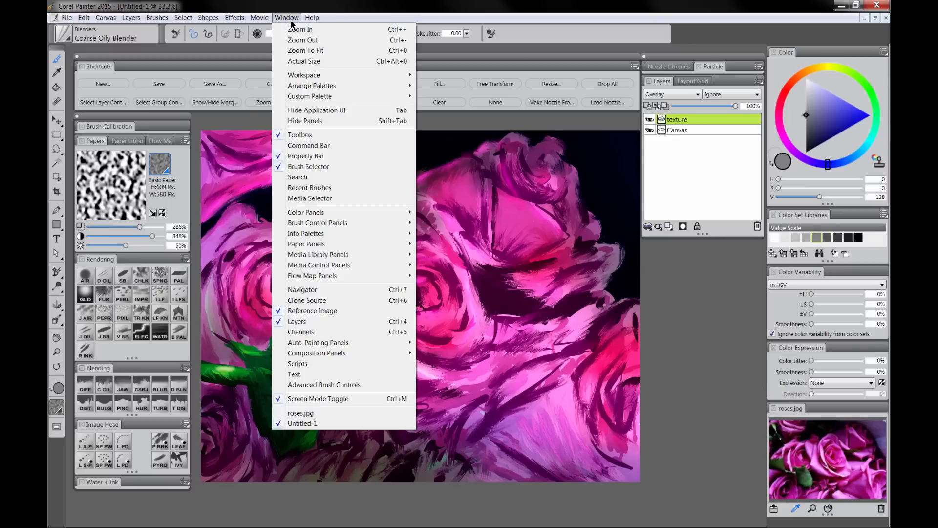
mouse_move(235, 20)
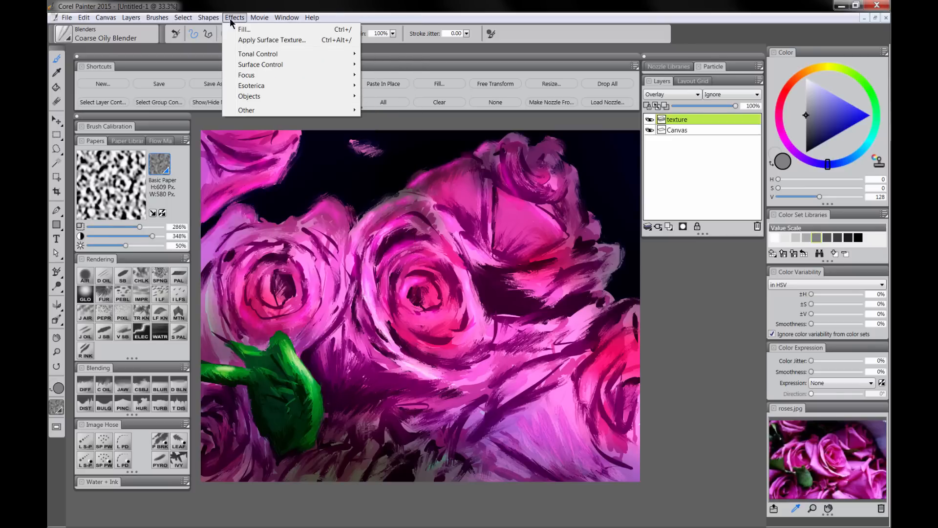
mouse_move(268, 64)
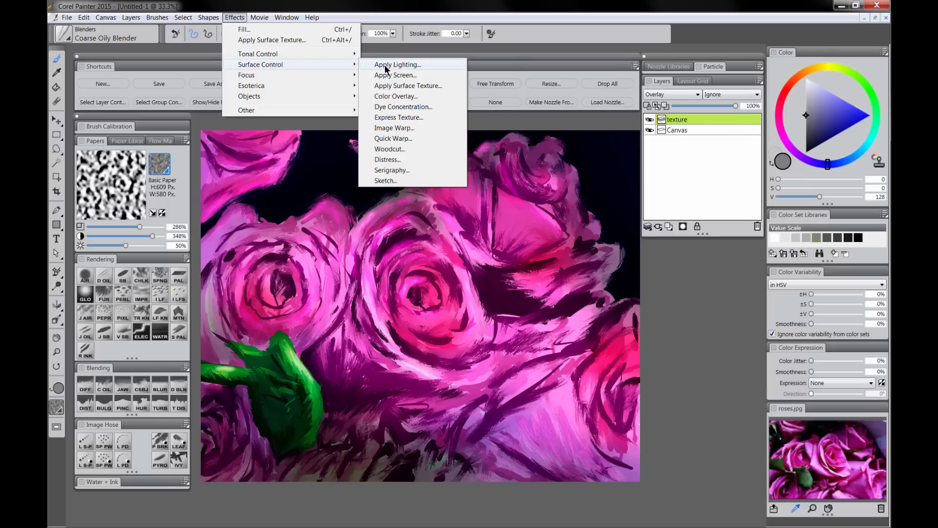
click(401, 85)
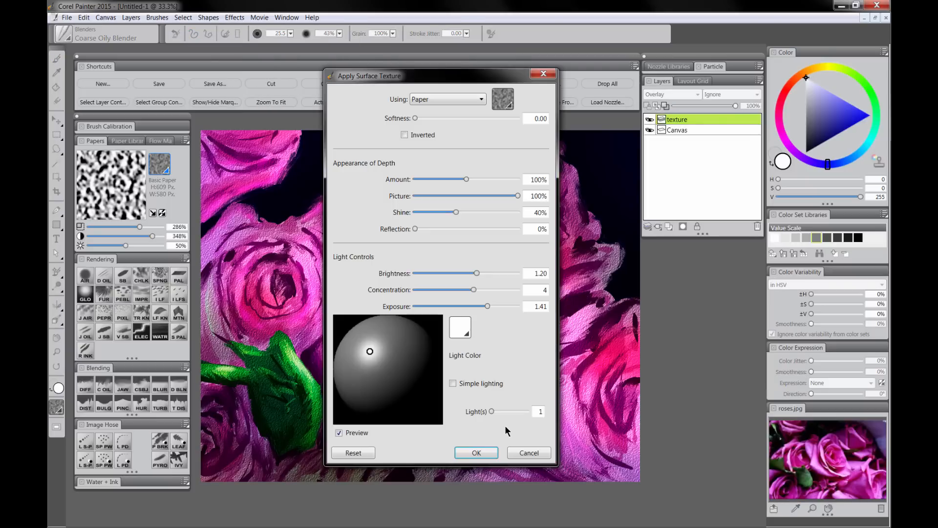
click(504, 100)
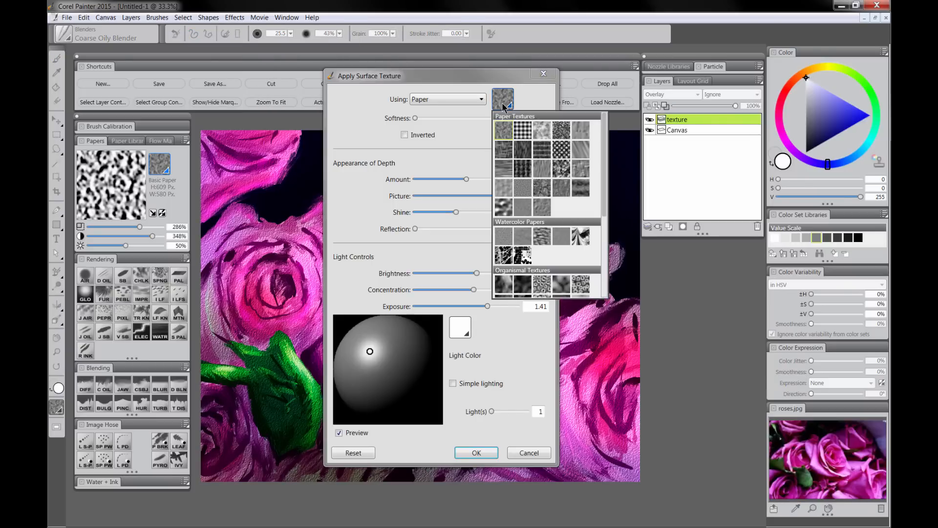
click(543, 154)
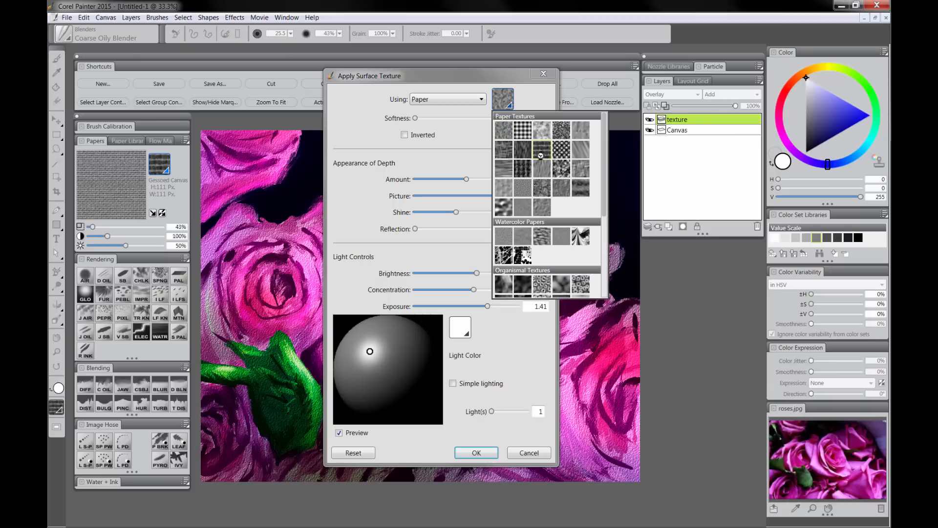
drag(500, 106, 567, 135)
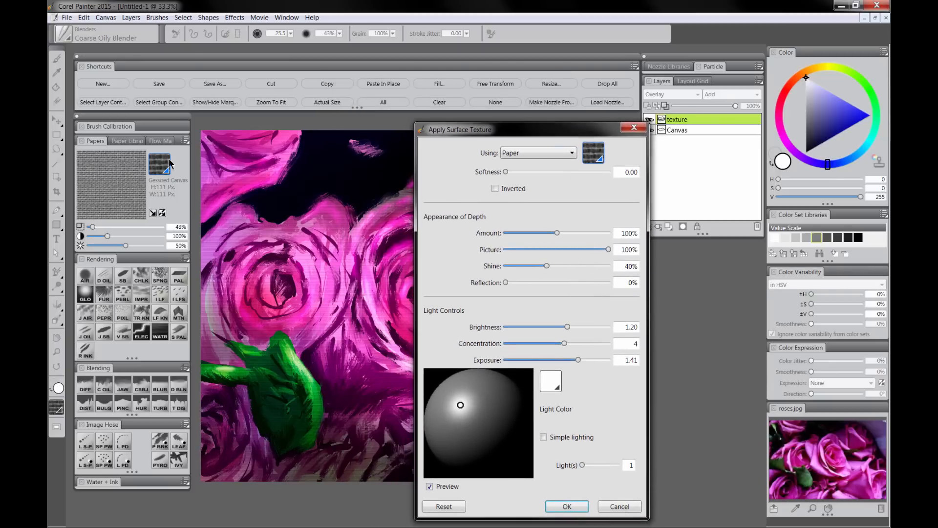
click(581, 508)
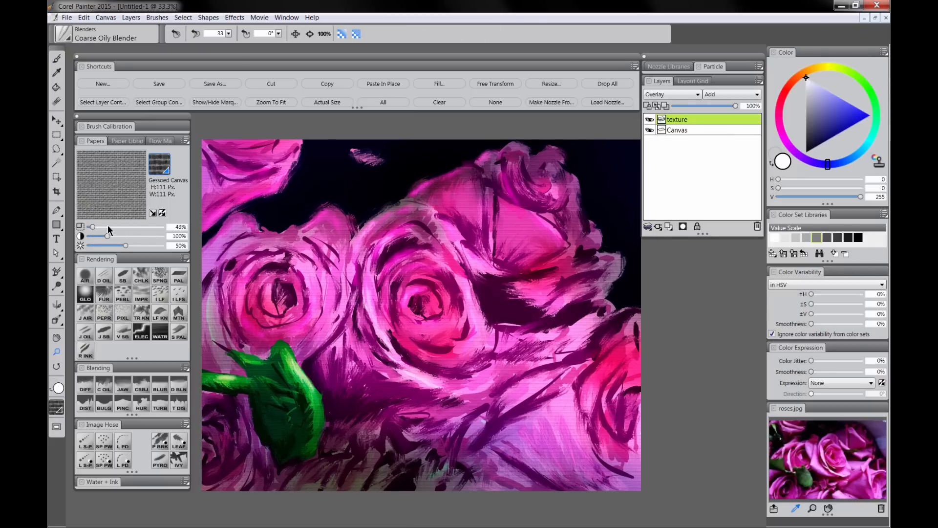
Scale the Gessoed Canvas paper to 122%, reapply the surface texture to the texture layer with amount 100% and shine 40%, and compare by toggling its visibility
click(108, 227)
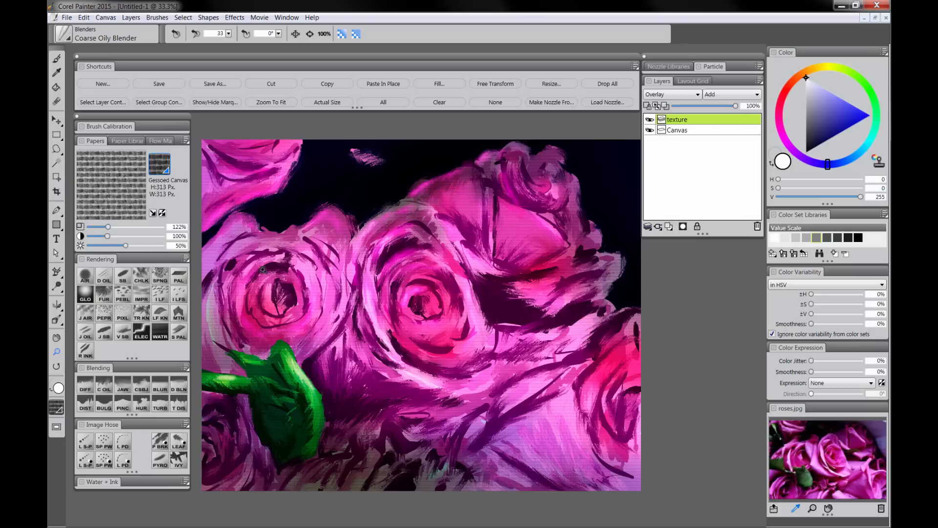
click(235, 19)
mouse_move(294, 63)
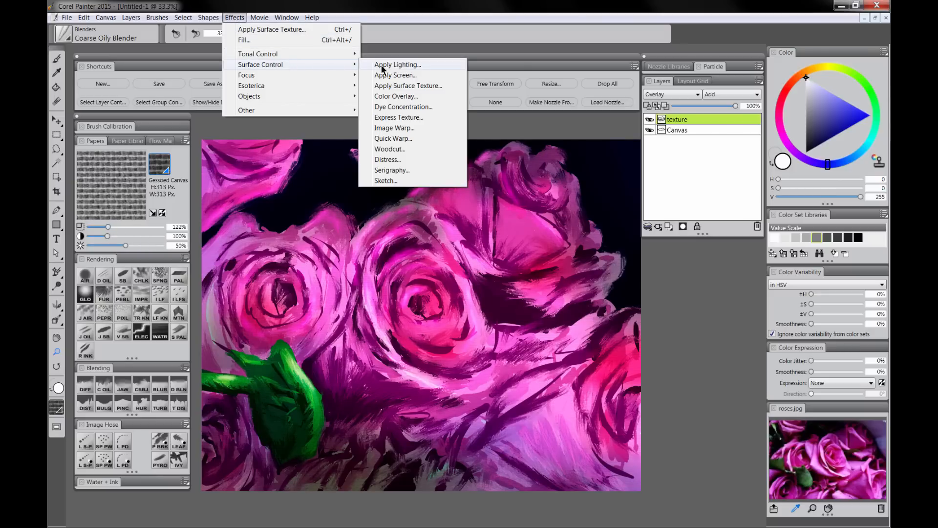
click(429, 83)
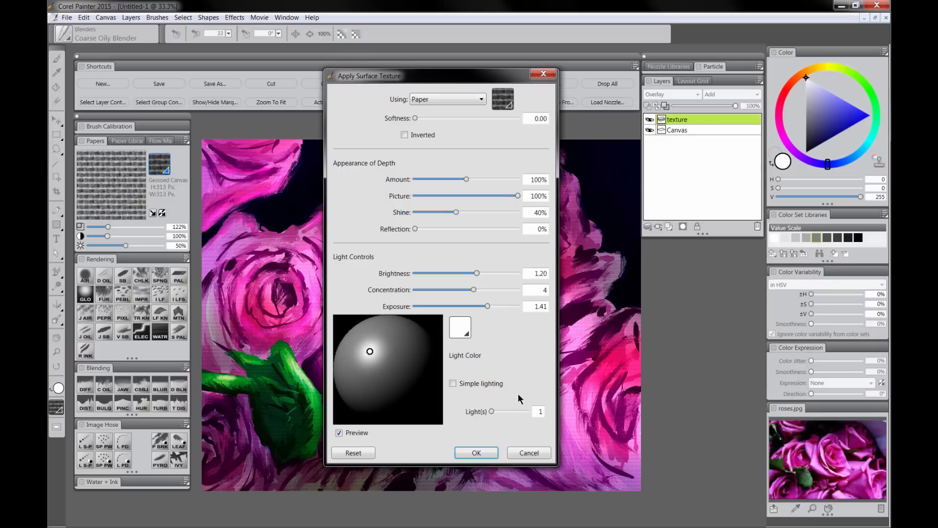
drag(447, 81, 564, 110)
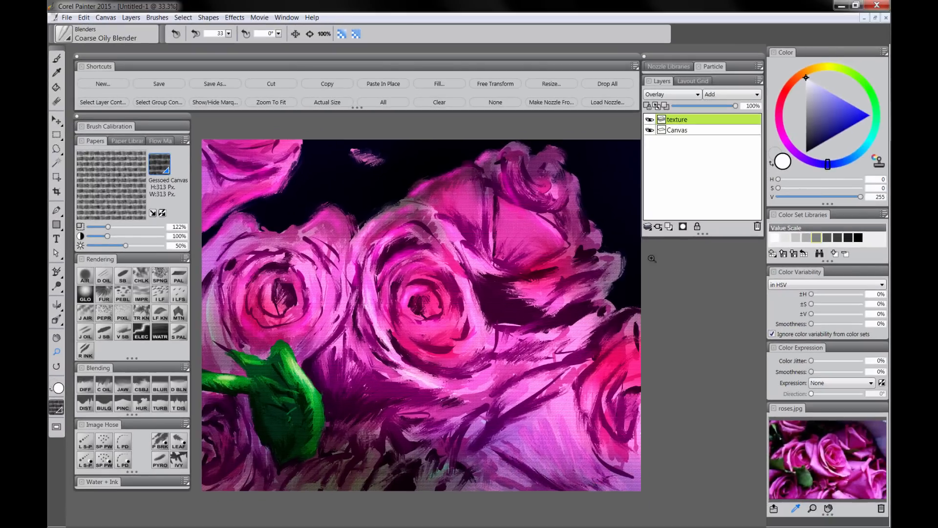
click(650, 119)
click(650, 120)
Blend and refine the rose petal edges and shadow strokes on the Canvas layer with the Coarse Oily Blender
click(689, 130)
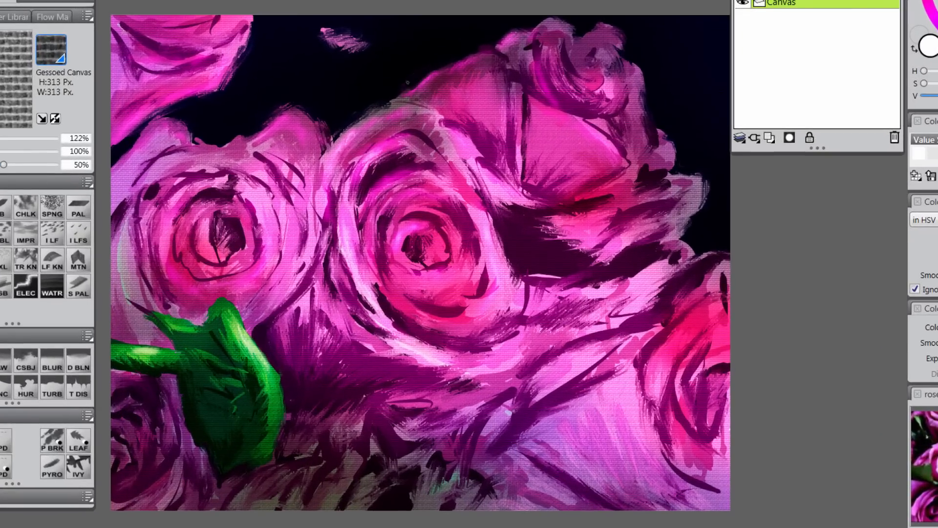
drag(467, 56, 491, 48)
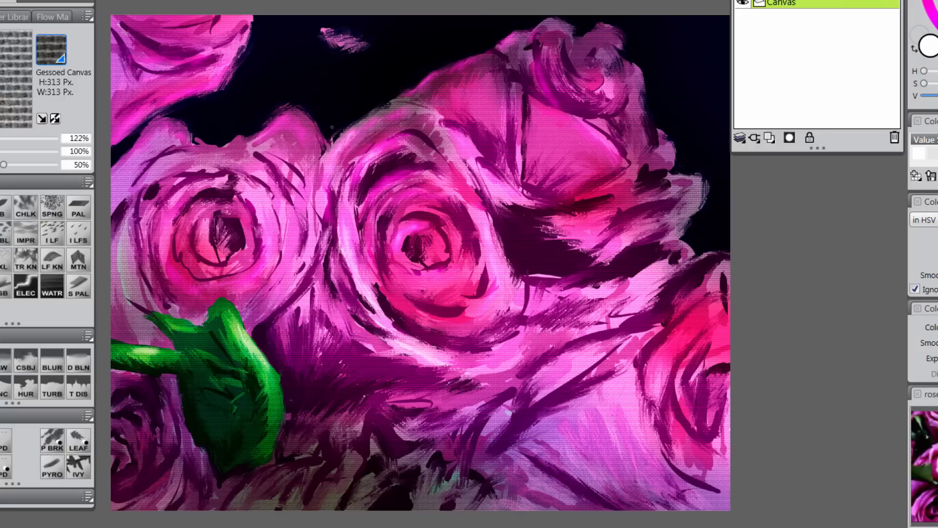
drag(243, 128, 144, 168)
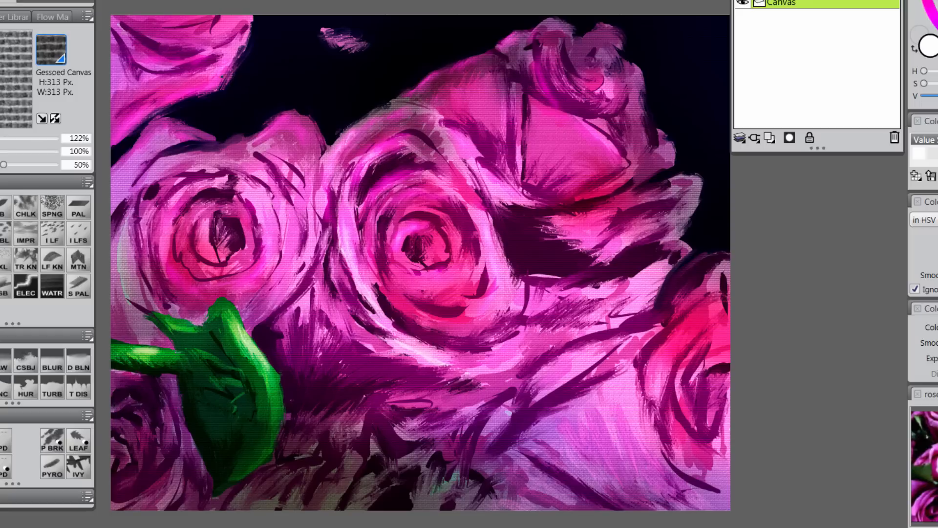
mouse_move(210, 77)
mouse_down()
mouse_move(293, 79)
mouse_move(305, 101)
mouse_up()
key(ctrl+z)
drag(412, 86, 368, 113)
drag(509, 267, 518, 332)
drag(507, 30, 500, 51)
drag(353, 313, 416, 350)
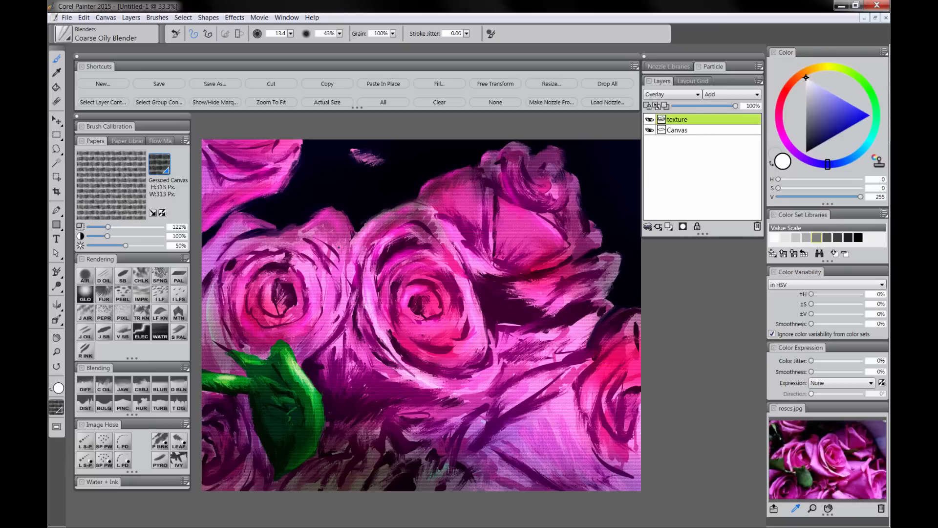
Save the layered painting as roses1 in Photoshop (*.psd) format in the guided painting folder
click(170, 84)
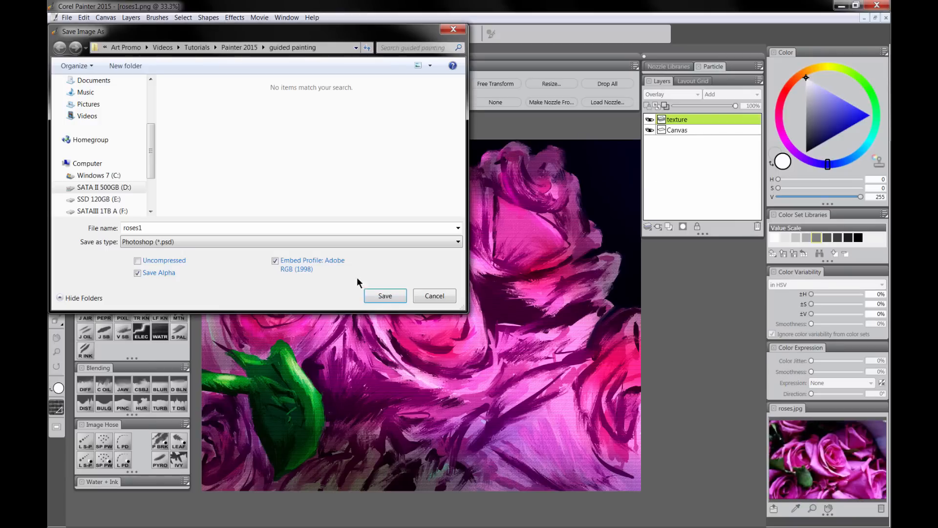
click(166, 242)
click(168, 242)
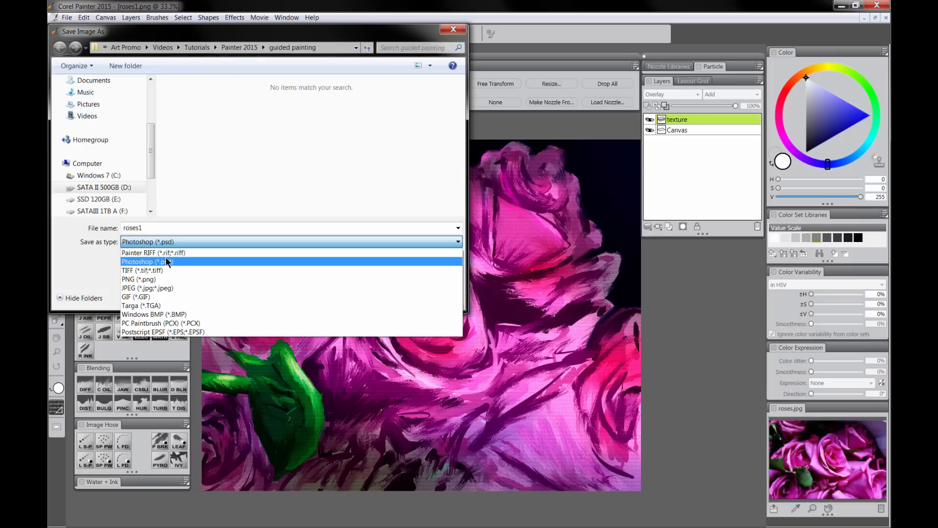
click(167, 262)
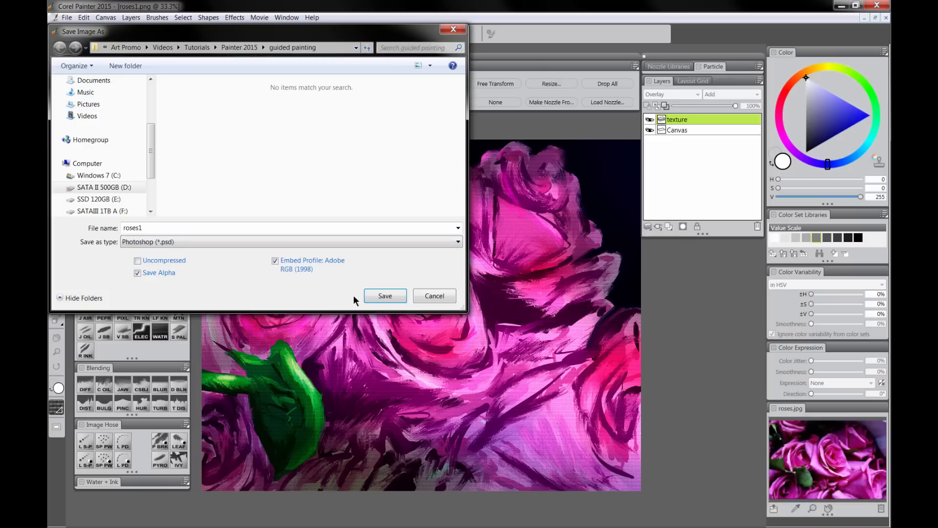
click(383, 299)
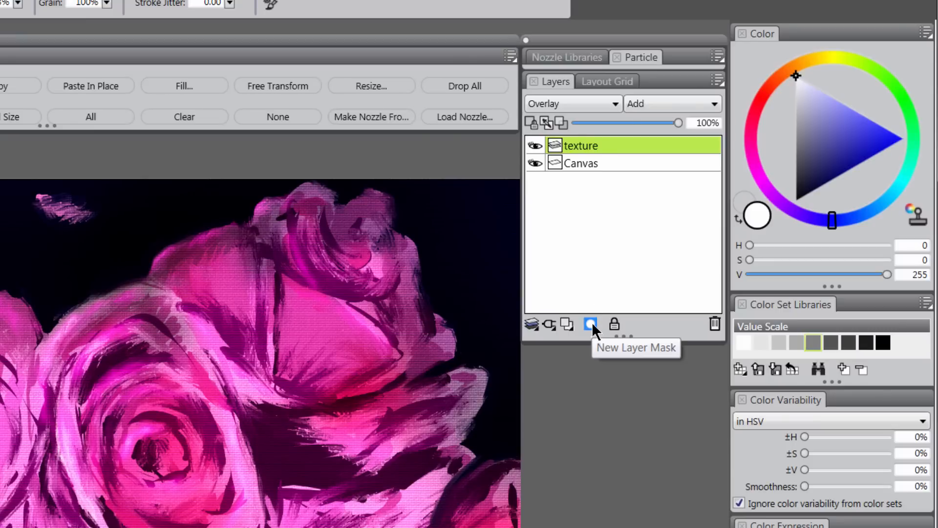
Add a layer mask to the texture layer, set black as the colour, choose the Sponge brush and hide the panels for mask painting
click(591, 324)
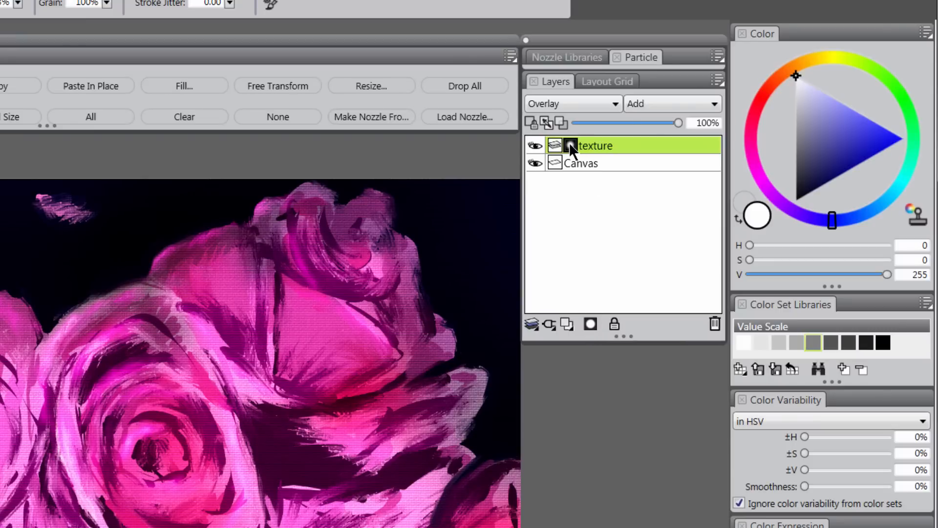
mouse_move(784, 130)
mouse_down()
mouse_move(811, 183)
mouse_move(785, 230)
mouse_up()
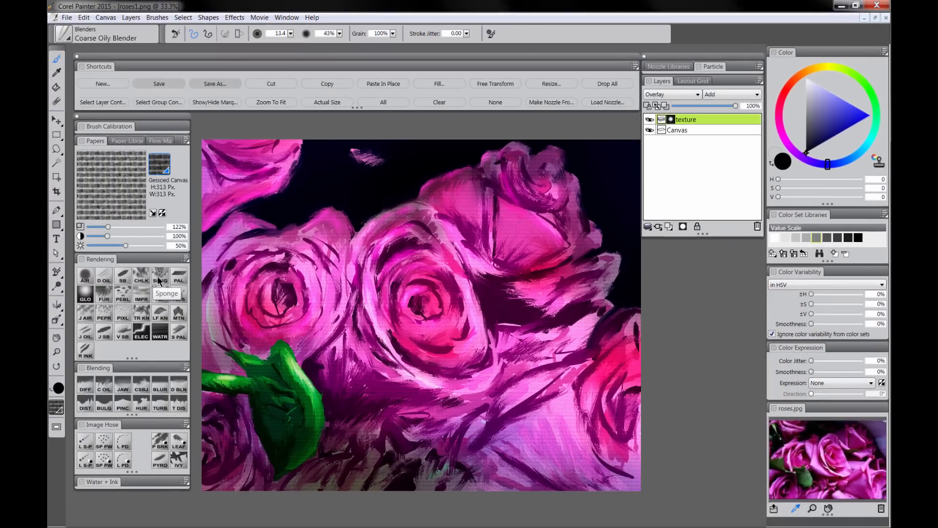
click(160, 278)
key(Tab)
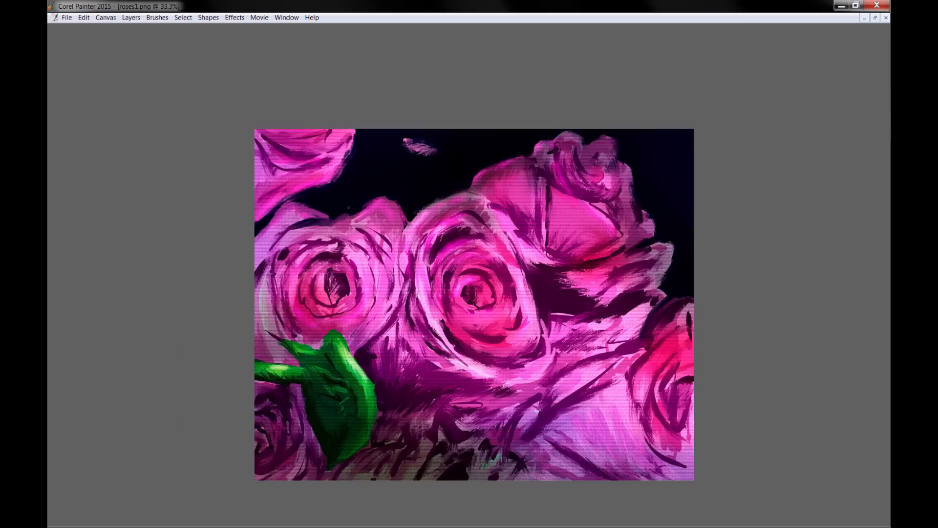
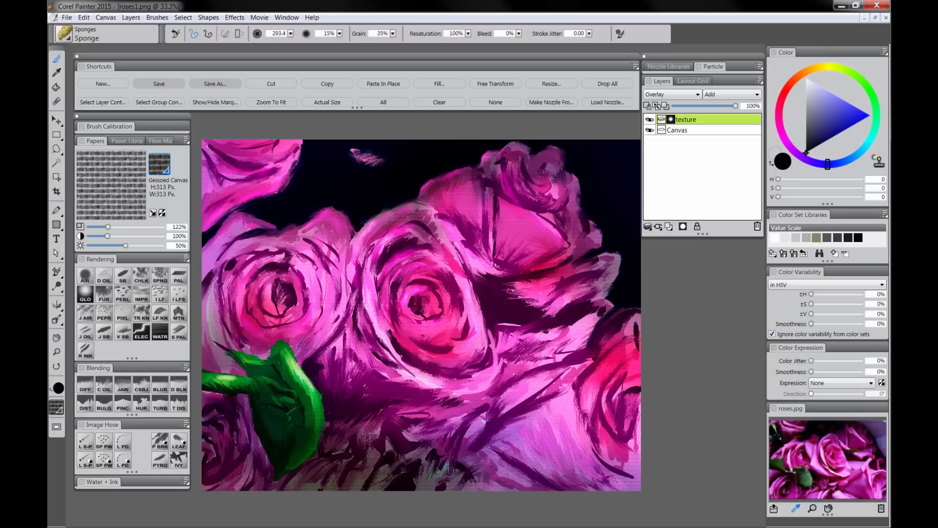
Add a new layer above the texture layer and name it "texture2"
click(669, 227)
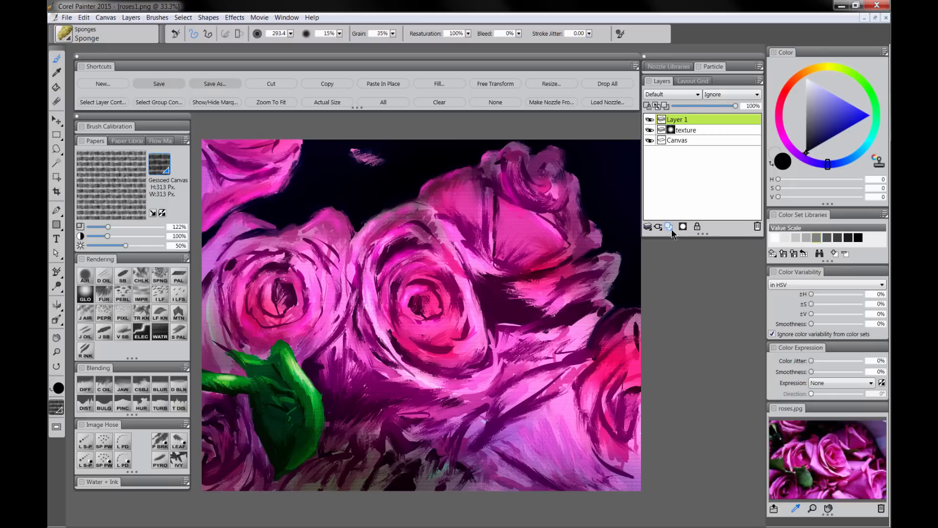
double_click(678, 122)
text(t)
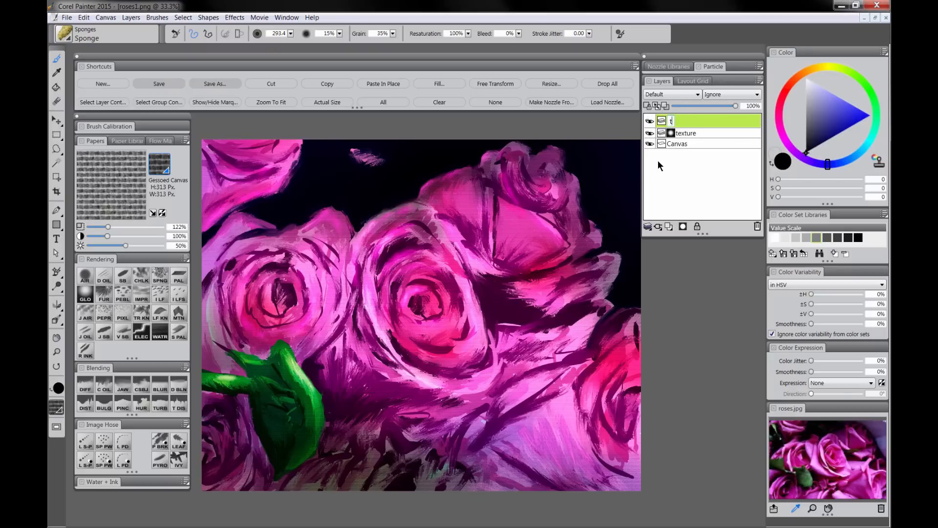
text(exture2)
key(Return)
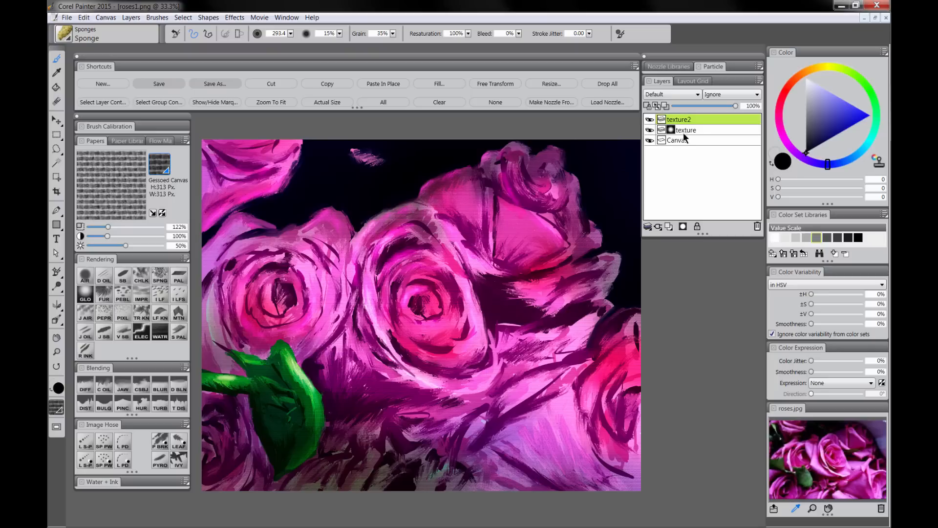
Set the texture2 layer to Overlay and fill it with middle grey (value 128) at 100% opacity
click(675, 94)
click(664, 191)
click(817, 238)
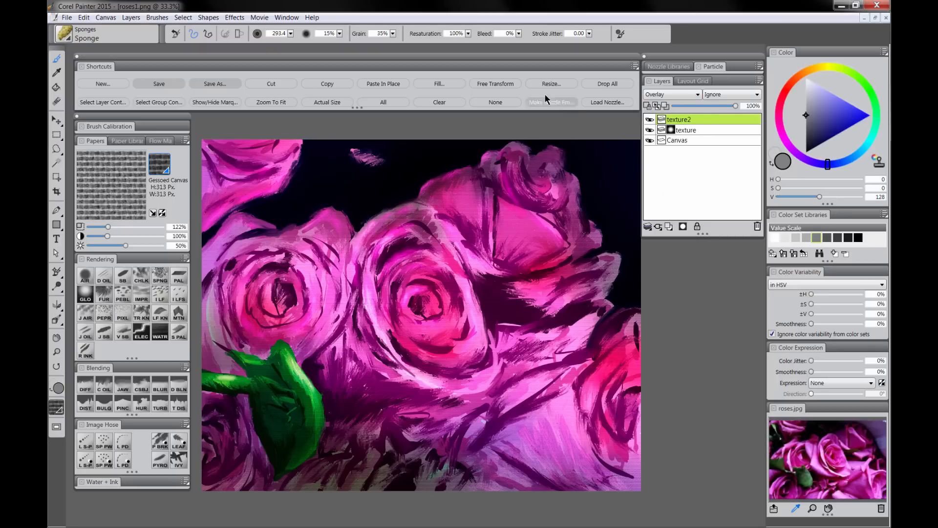
click(447, 83)
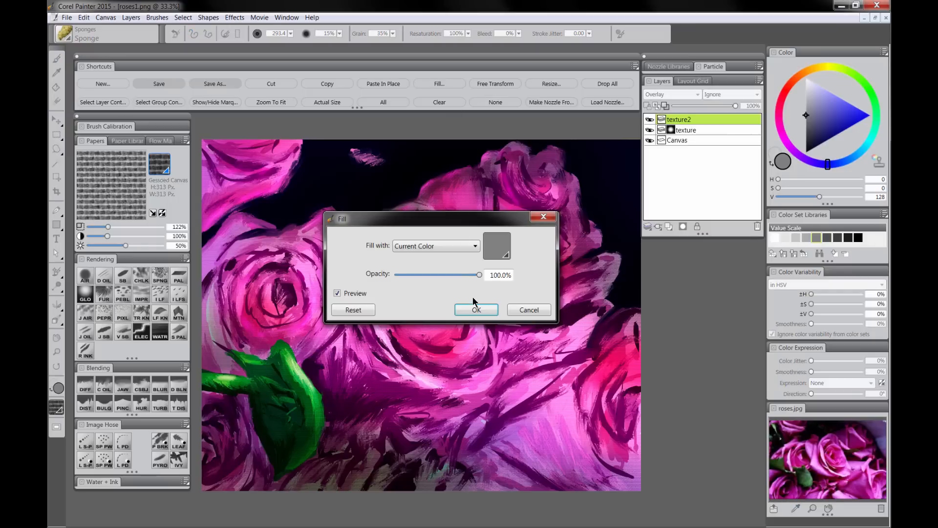
click(475, 308)
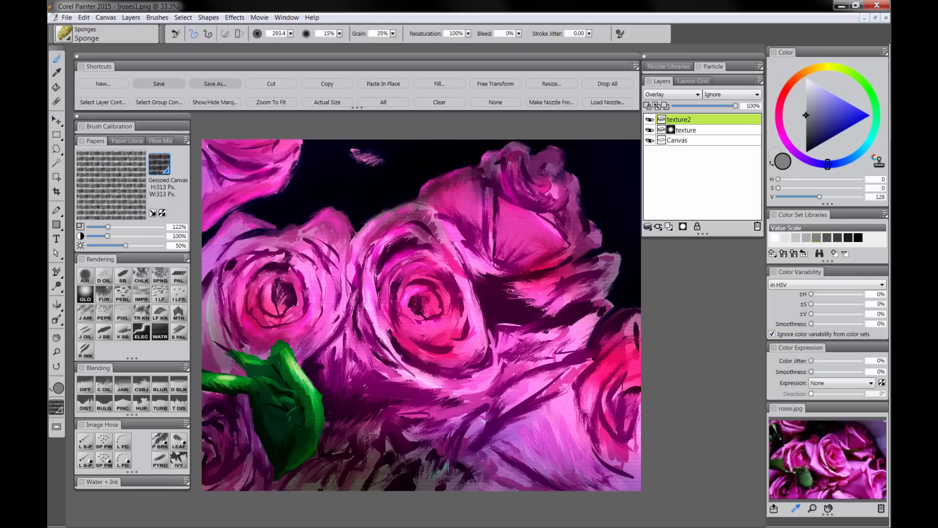
Apply a surface texture to the texture2 layer using the "Simulated Wo..." paper with amount 100%, picture 100% and shine 40%
click(159, 165)
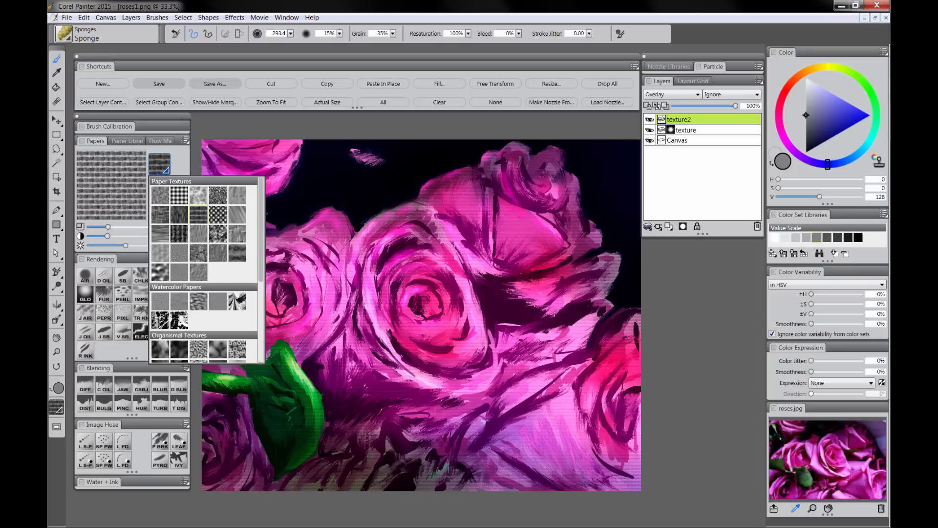
click(218, 233)
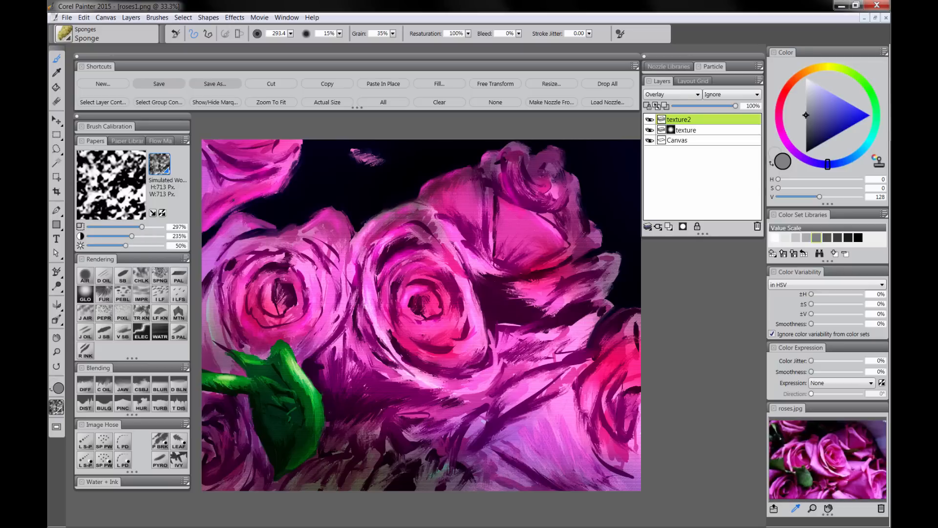
click(237, 18)
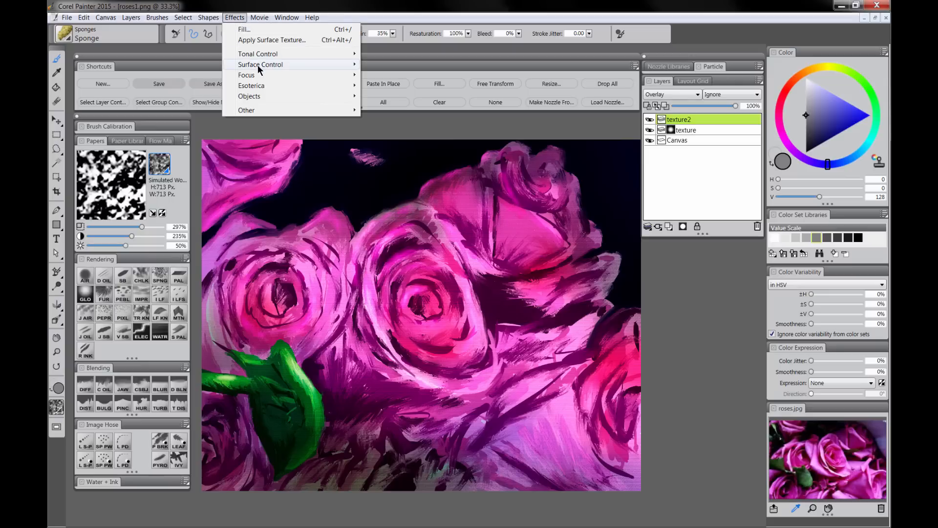
mouse_move(259, 65)
click(411, 87)
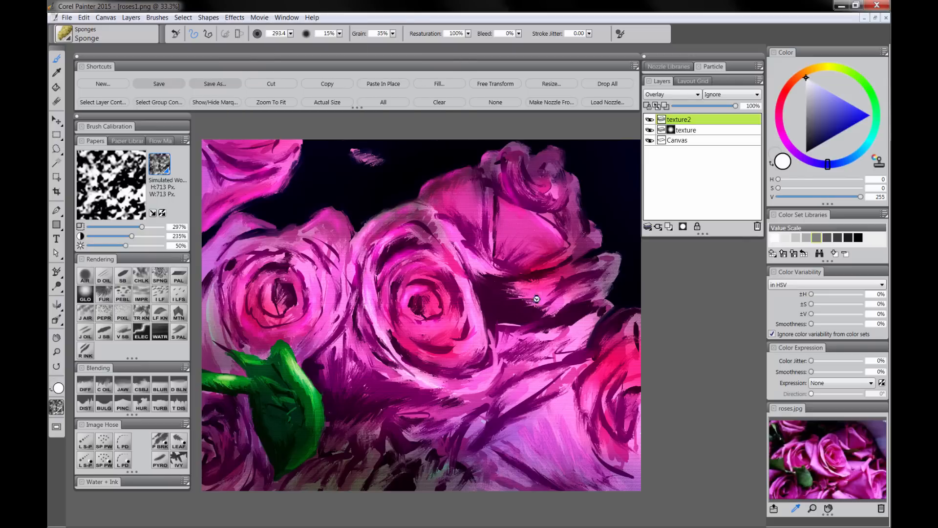
drag(479, 84, 411, 104)
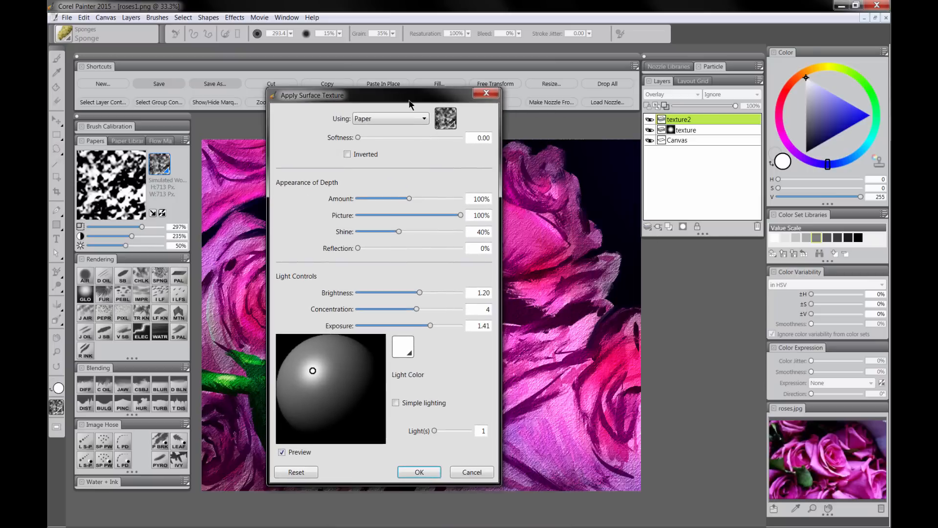
click(425, 473)
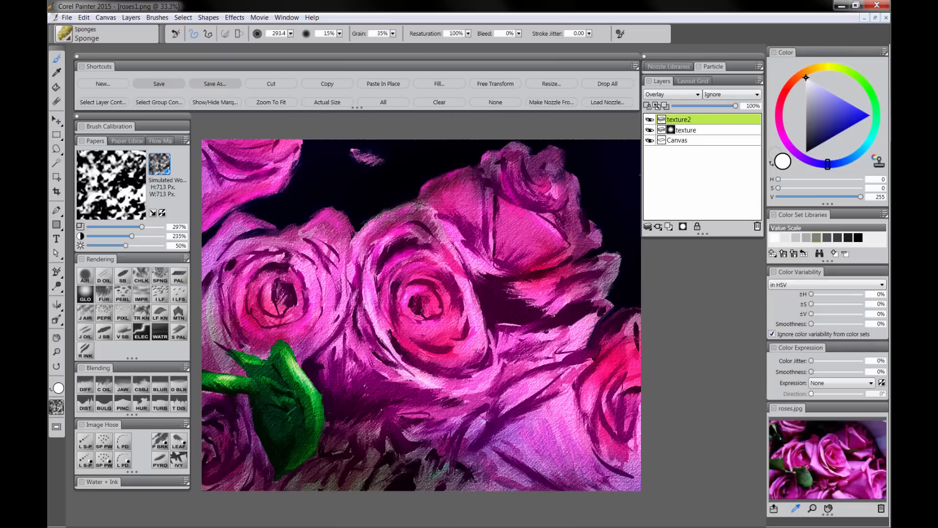
Add a layer mask to the texture2 layer and paint black on it with Square Chalk to hide parts of the texture
click(683, 227)
drag(814, 144, 790, 197)
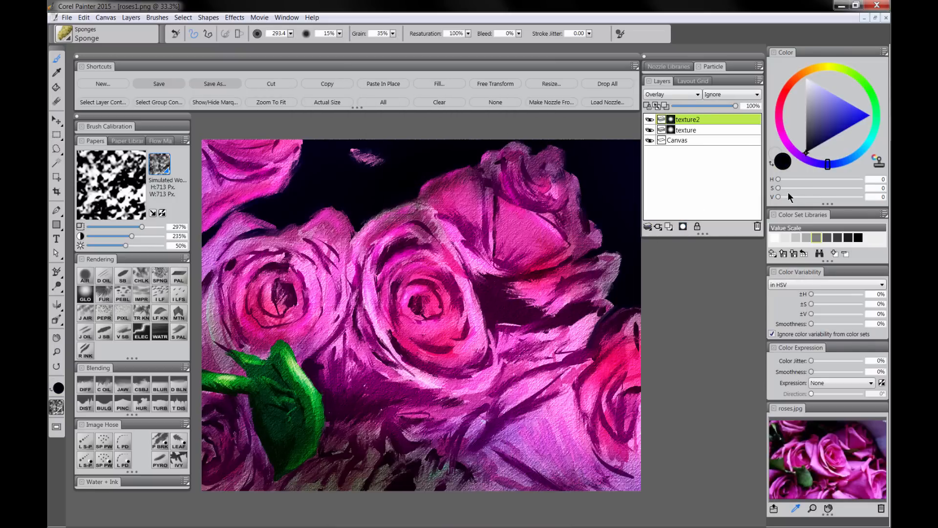
click(162, 277)
click(142, 277)
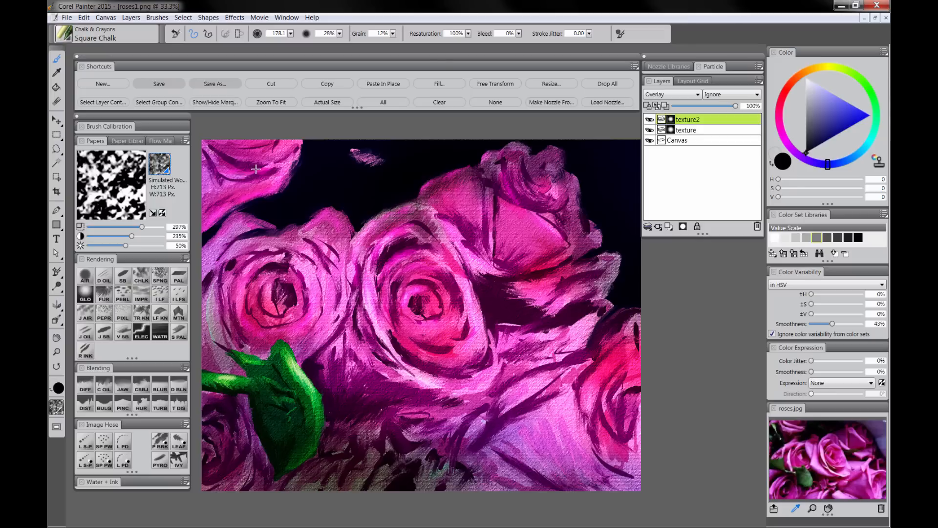
drag(258, 171, 234, 162)
Drop all layers onto the canvas and save the flattened painting as roses1 in PNG format
click(608, 84)
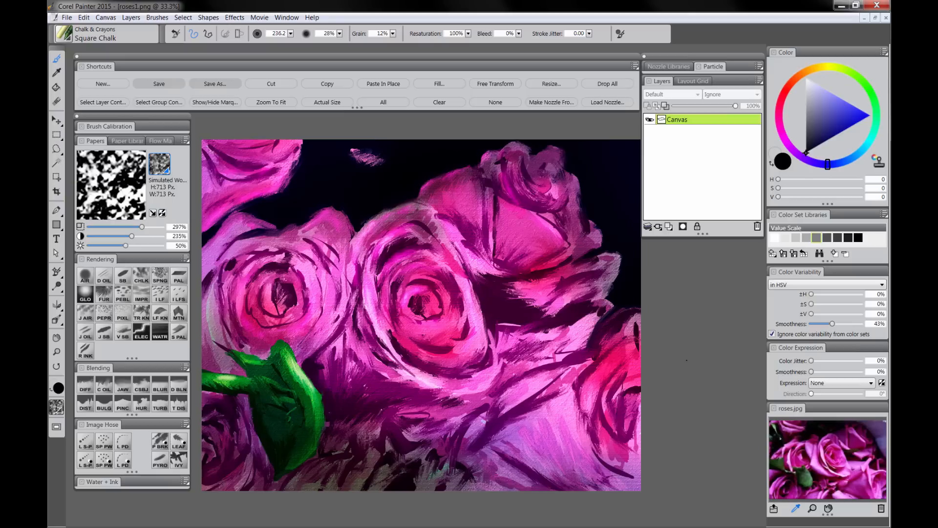
drag(591, 416, 585, 399)
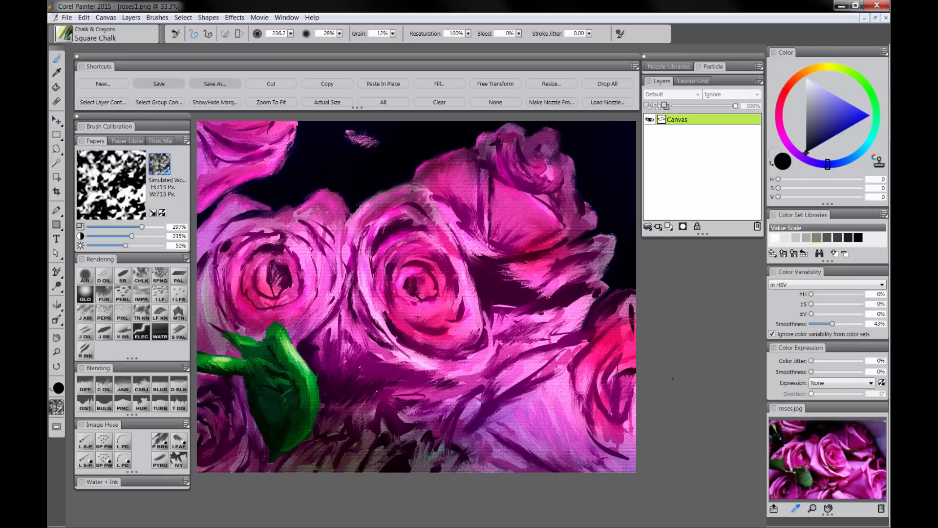
click(215, 83)
click(200, 242)
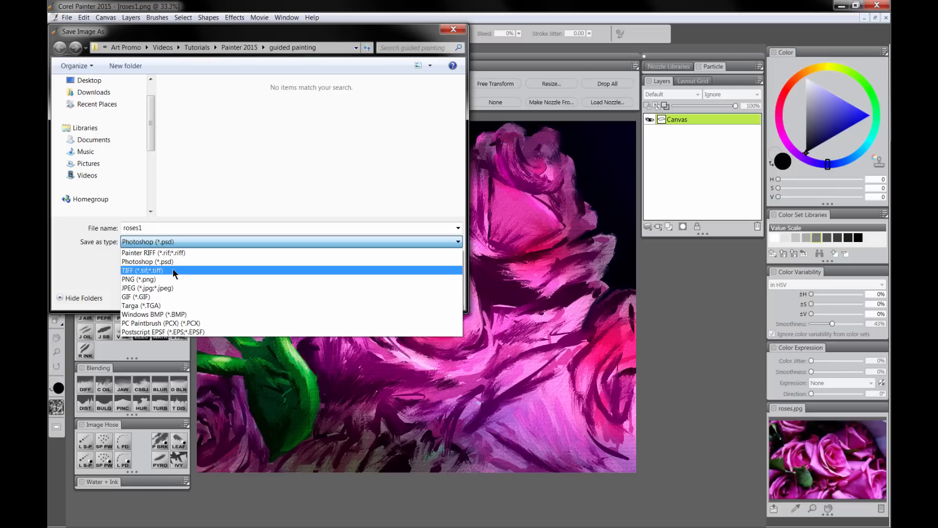
click(146, 279)
click(177, 230)
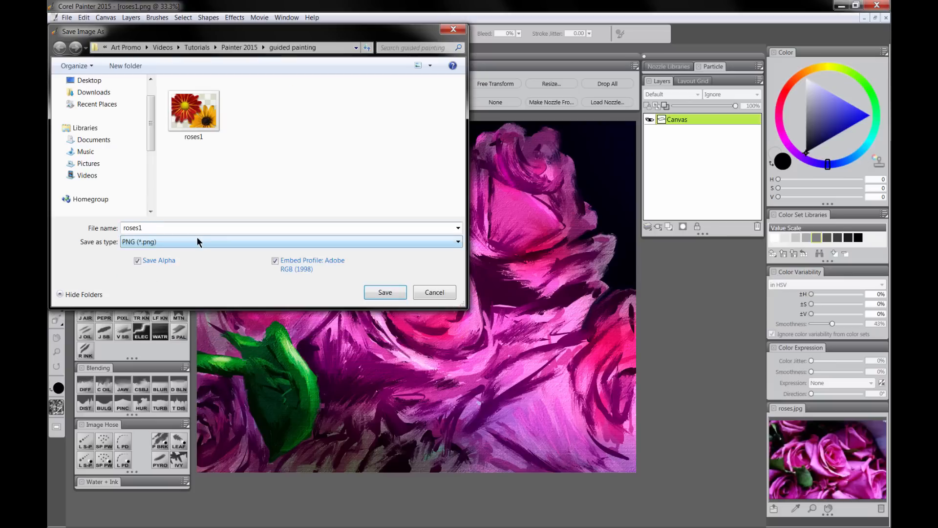
click(390, 294)
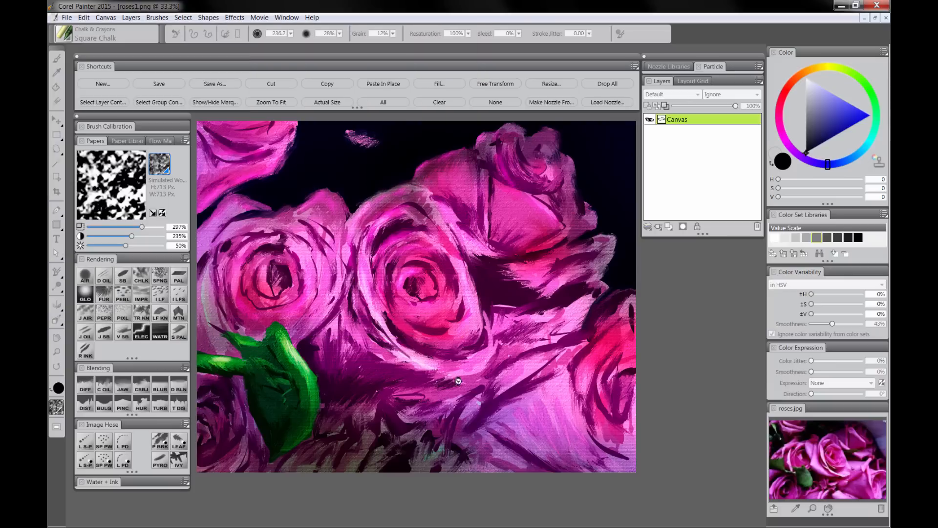